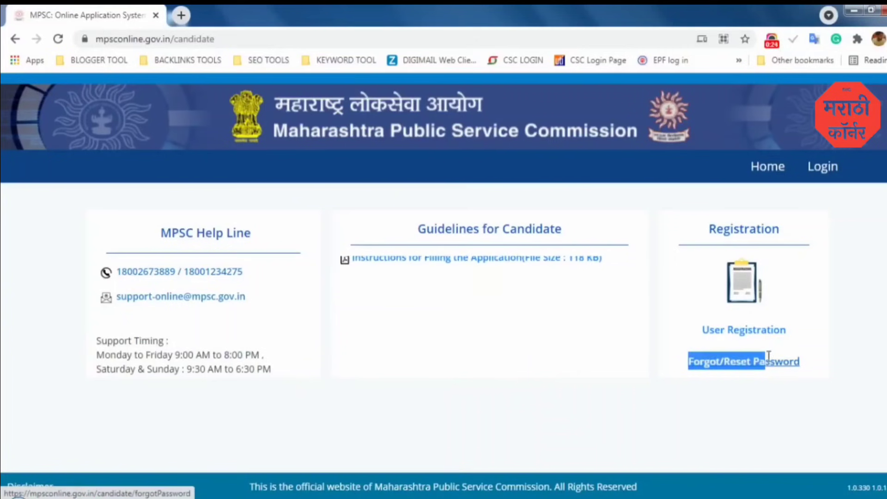
# Step: Open the Forgot/Reset Password form from the Registration panel
pyautogui.click(814, 359)
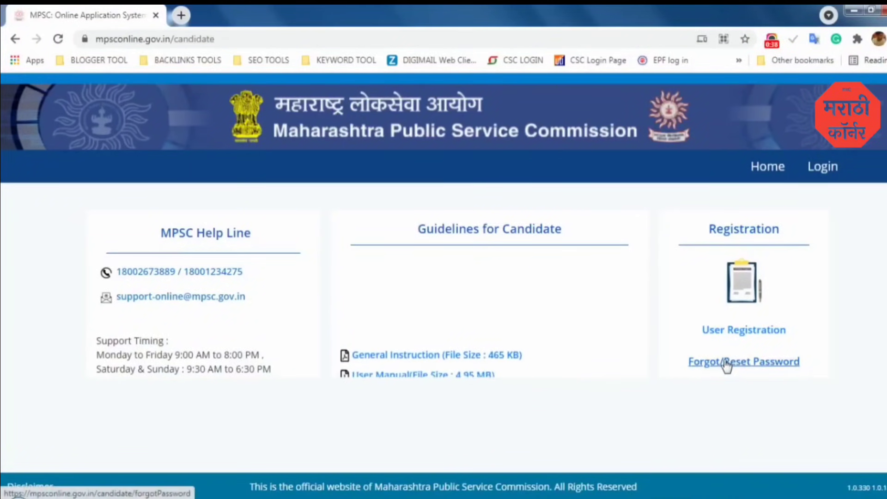
pyautogui.click(740, 366)
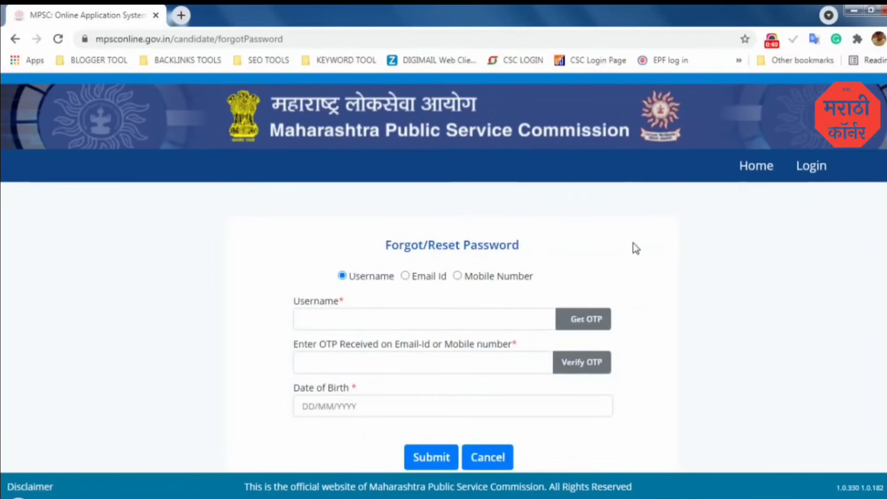
# Step: Try Username recovery, then switch to Email Id and autofill the saved e-mail address
pyautogui.scroll(-1, 443, 272)
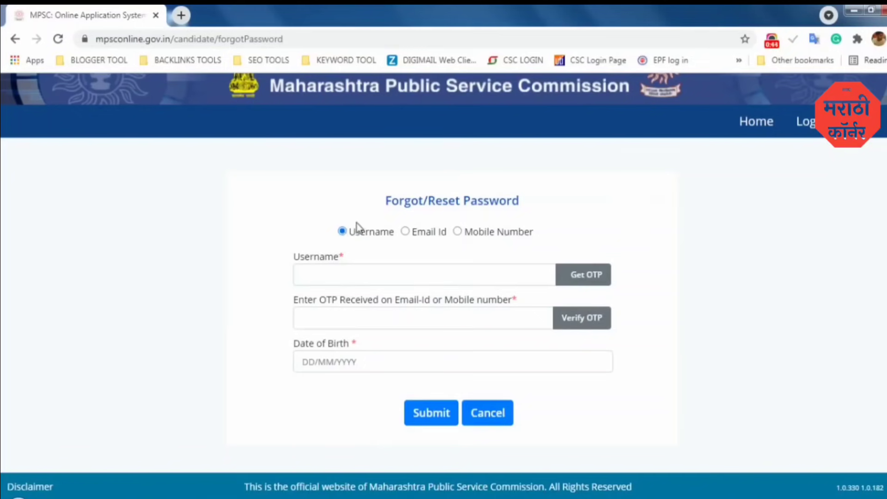
pyautogui.moveTo(392, 201); pyautogui.dragTo(531, 220)
pyautogui.click(532, 221)
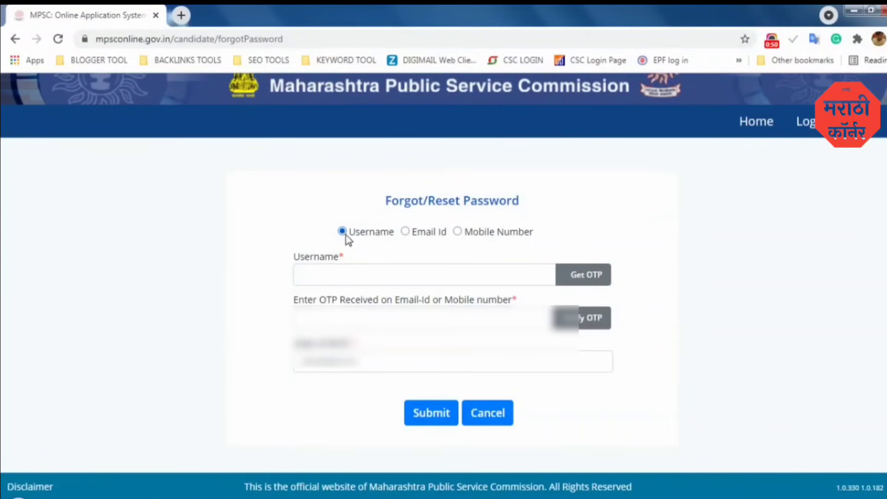
pyautogui.click(345, 272)
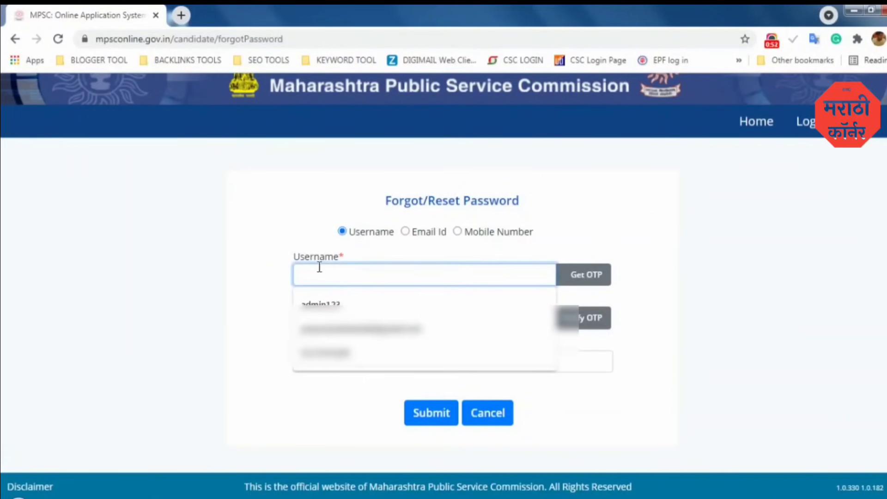
pyautogui.click(271, 261)
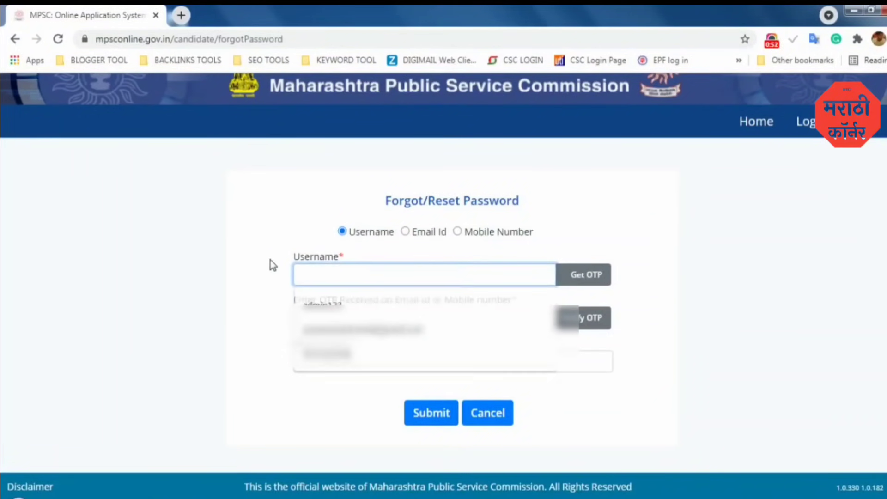
pyautogui.click(405, 232)
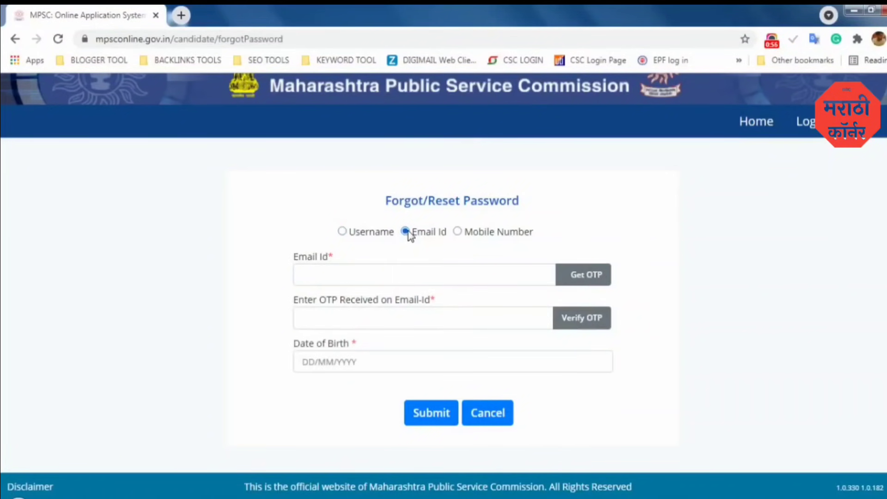
pyautogui.click(337, 273)
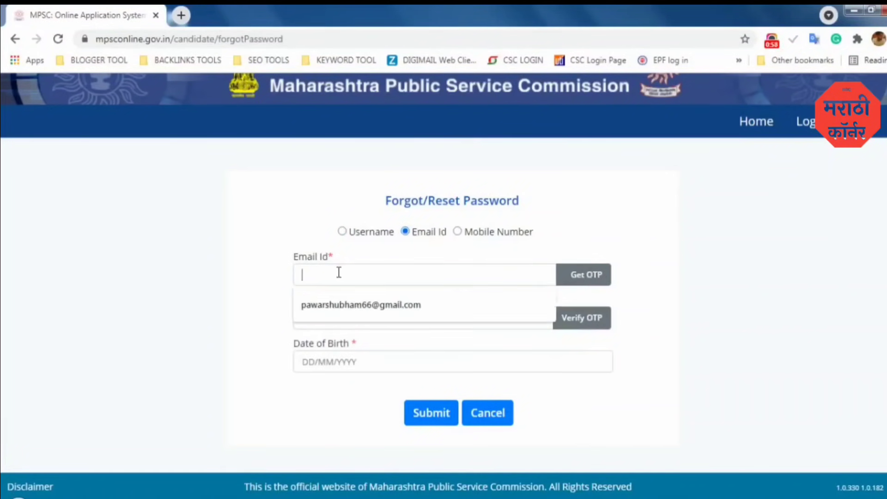
pyautogui.click(333, 306)
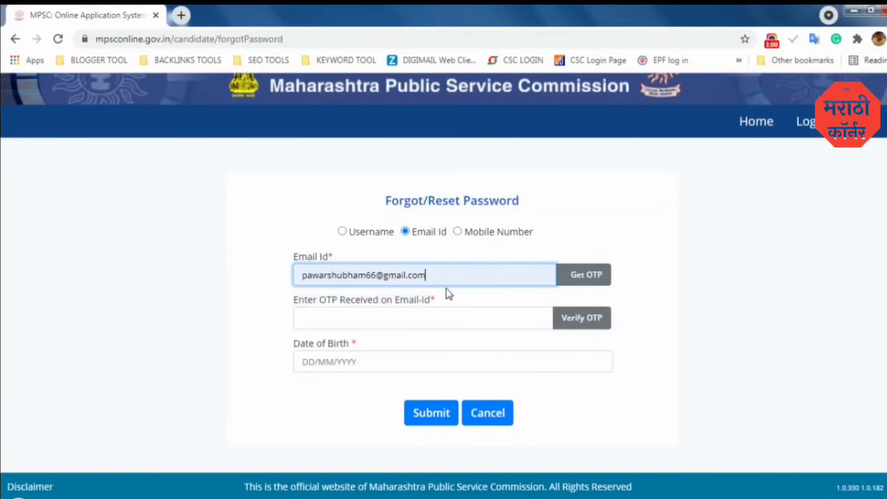
pyautogui.click(577, 275)
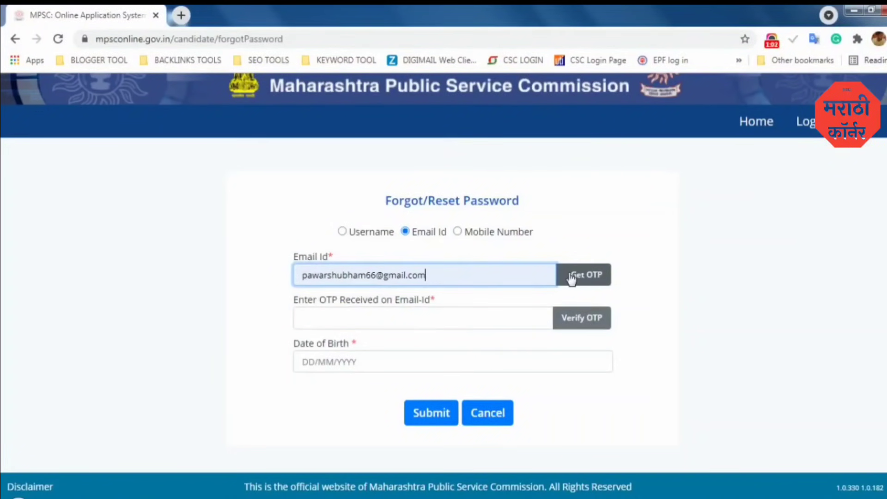
# Step: Switch to Mobile Number recovery, autofill it, attempt Submit, then go to Login
pyautogui.click(457, 232)
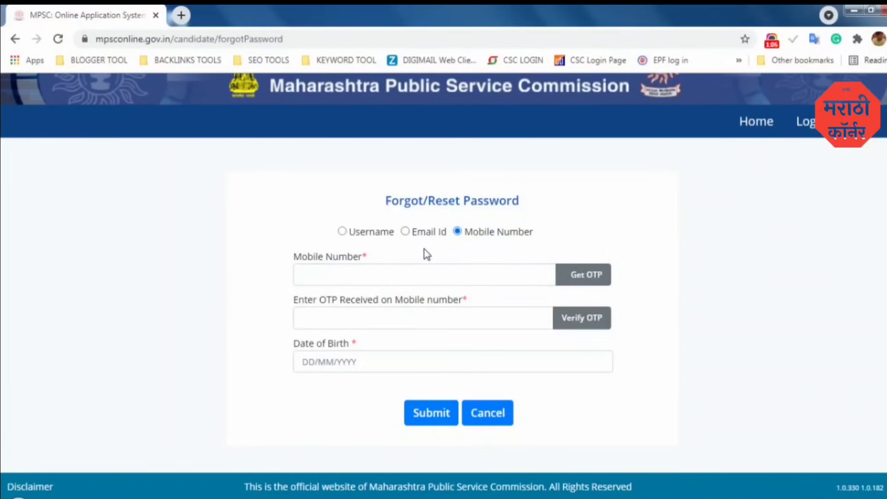
pyautogui.click(403, 266)
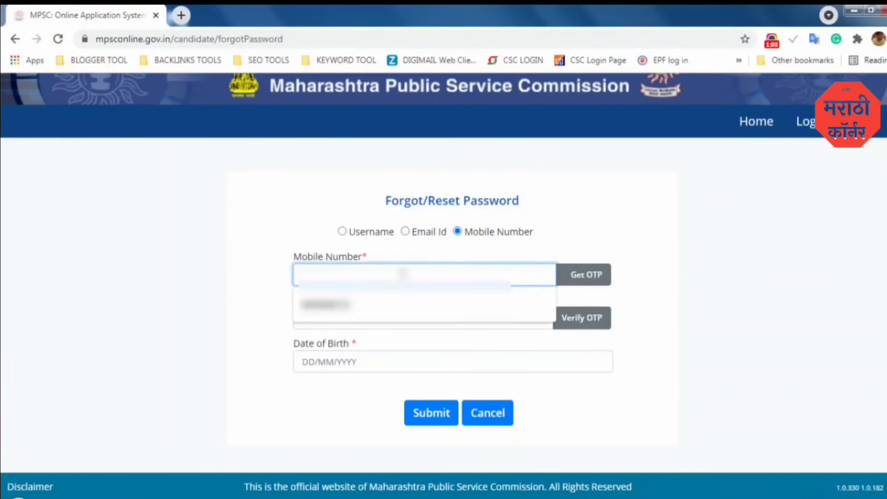
pyautogui.click(406, 301)
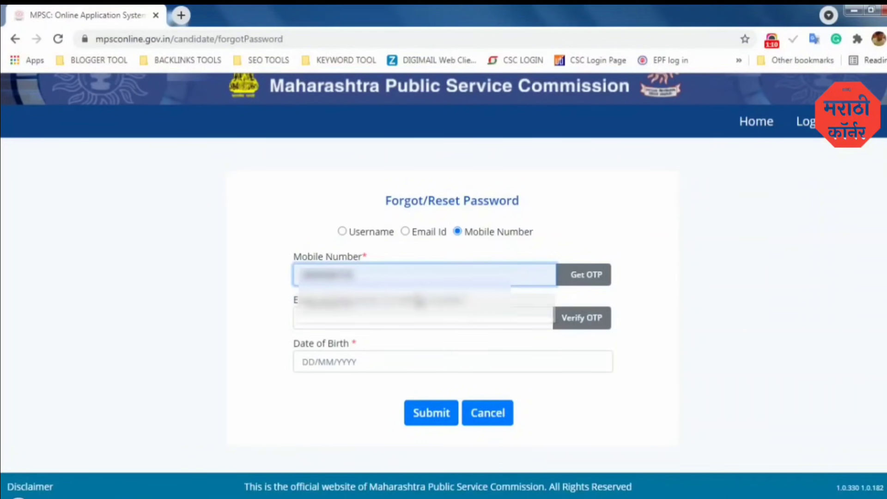
pyautogui.click(585, 253)
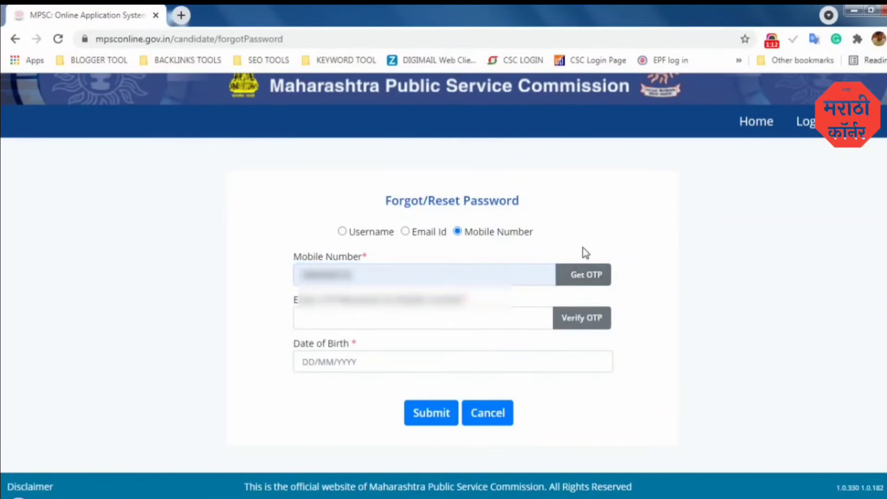
pyautogui.click(320, 327)
pyautogui.click(312, 362)
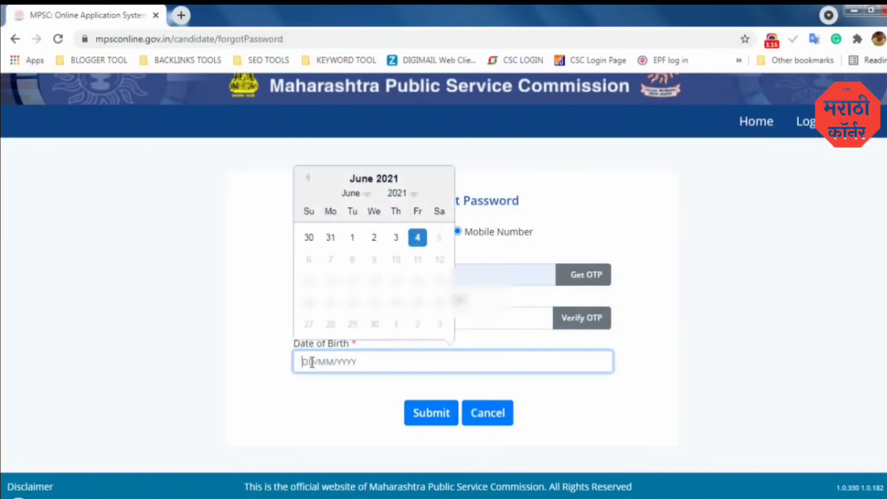
pyautogui.click(378, 408)
pyautogui.click(420, 413)
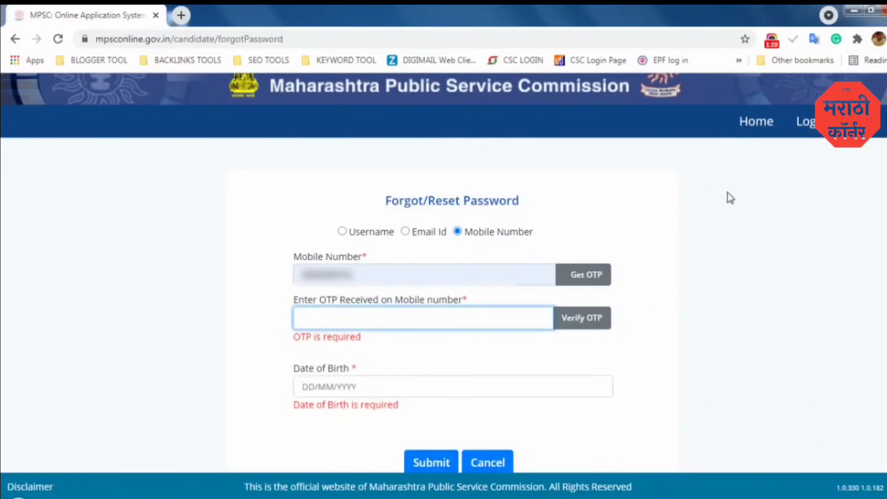
pyautogui.click(808, 123)
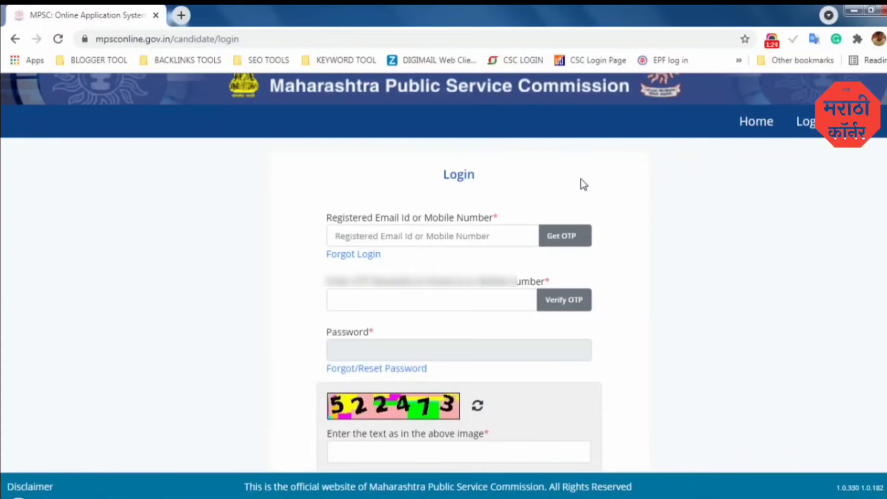
# Step: Visit Home and the Login page, browse the login fields, then return to Home
pyautogui.click(764, 123)
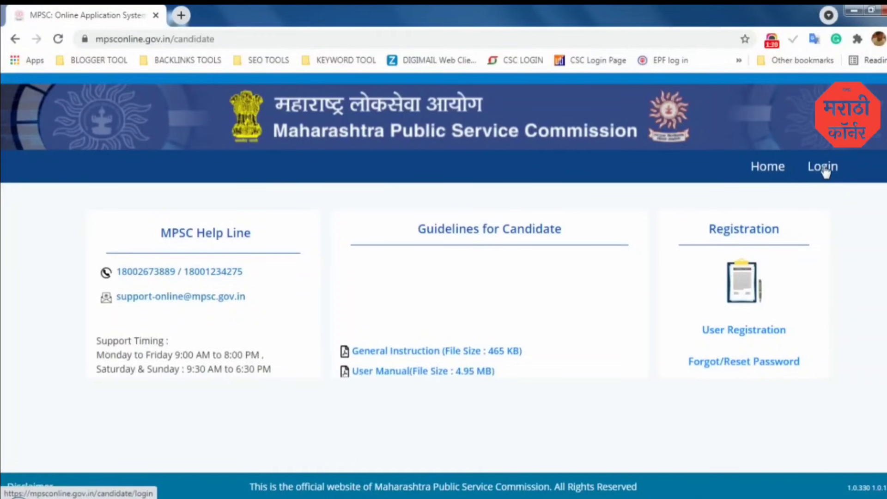
pyautogui.click(825, 169)
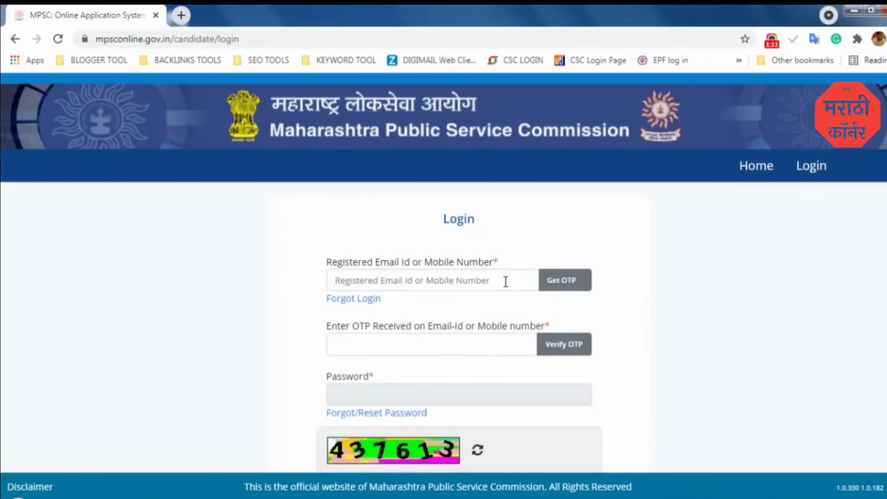
pyautogui.click(505, 281)
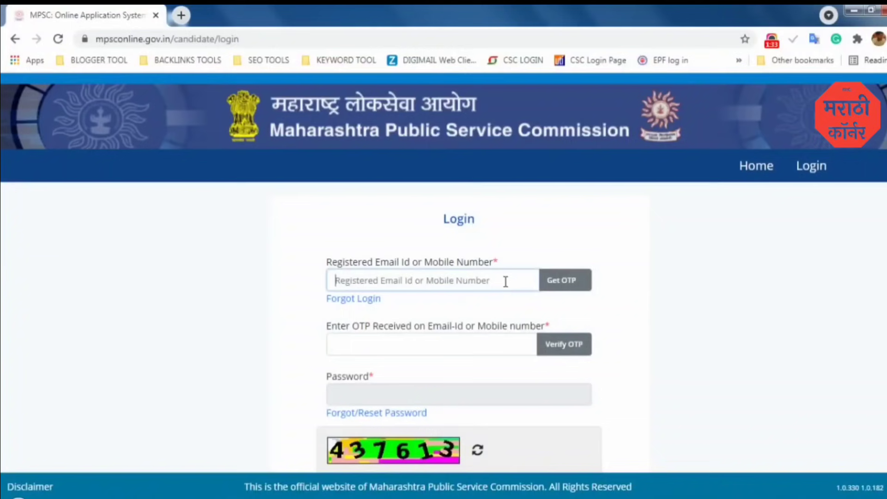
pyautogui.click(508, 342)
pyautogui.scroll(-3, 444, 277)
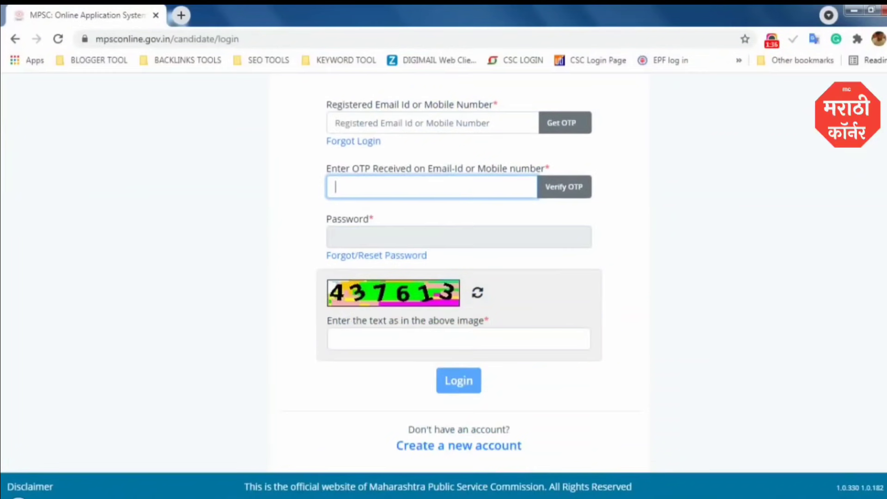
pyautogui.scroll(3, 444, 278)
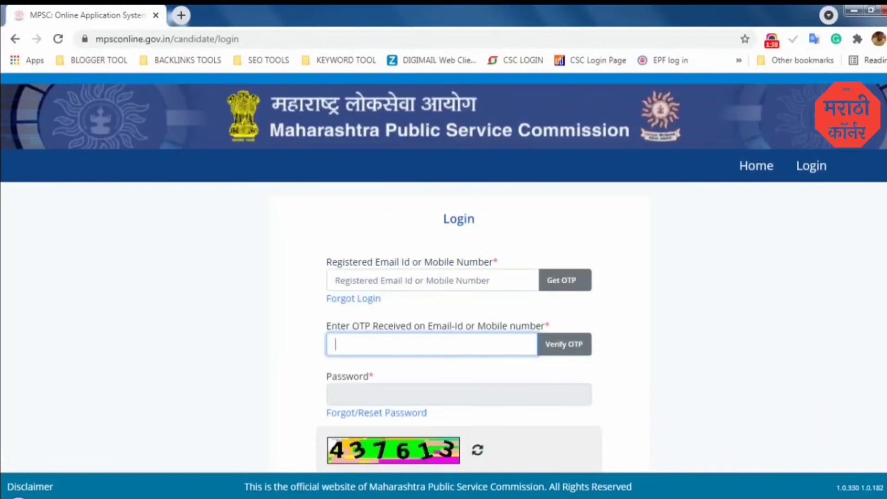
pyautogui.click(768, 165)
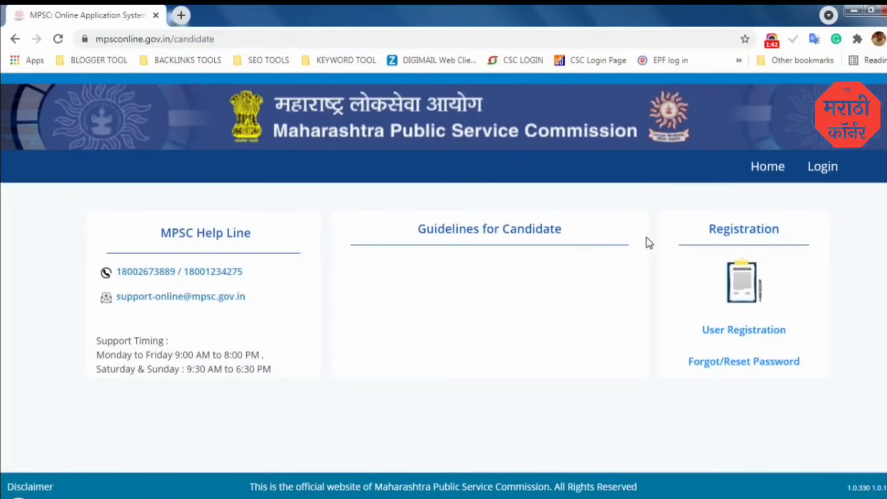
# Step: Open User Registration and enter the candidate's e-mail address in Email Id
pyautogui.click(743, 332)
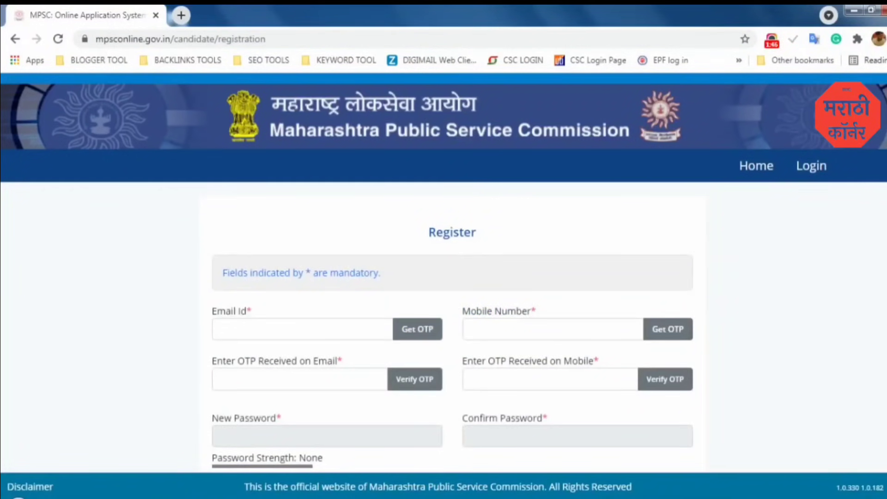
pyautogui.scroll(-3, 444, 273)
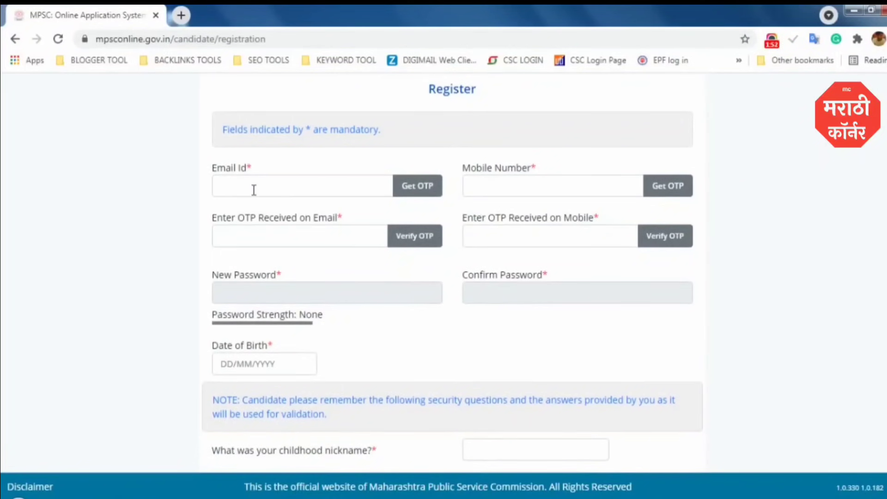
pyautogui.click(303, 187)
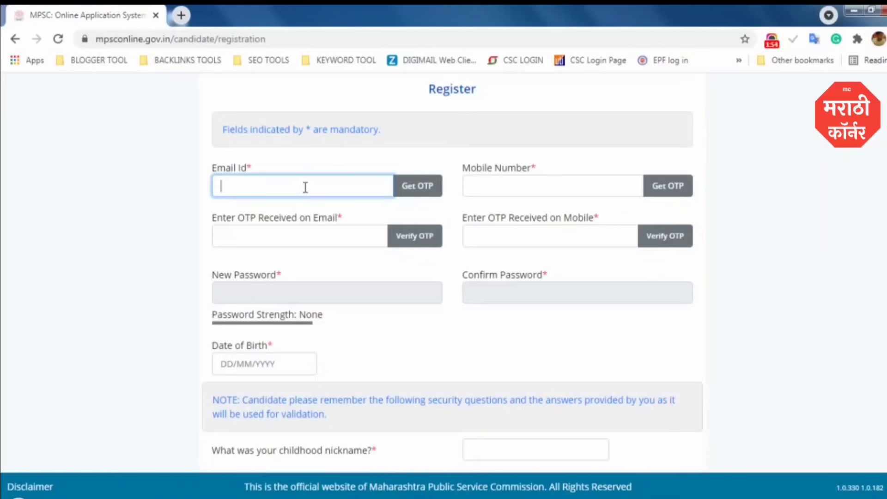
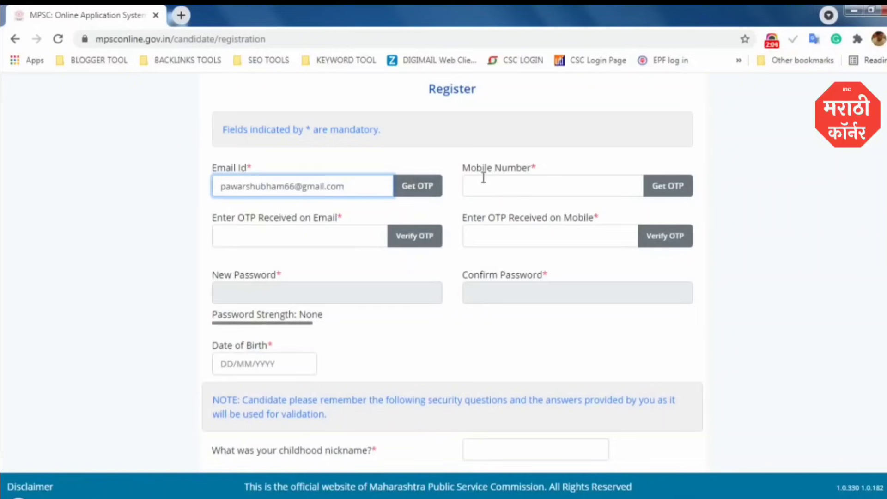
# Step: Request and verify the e-mail OTP, then enter the candidate's mobile number
pyautogui.click(425, 192)
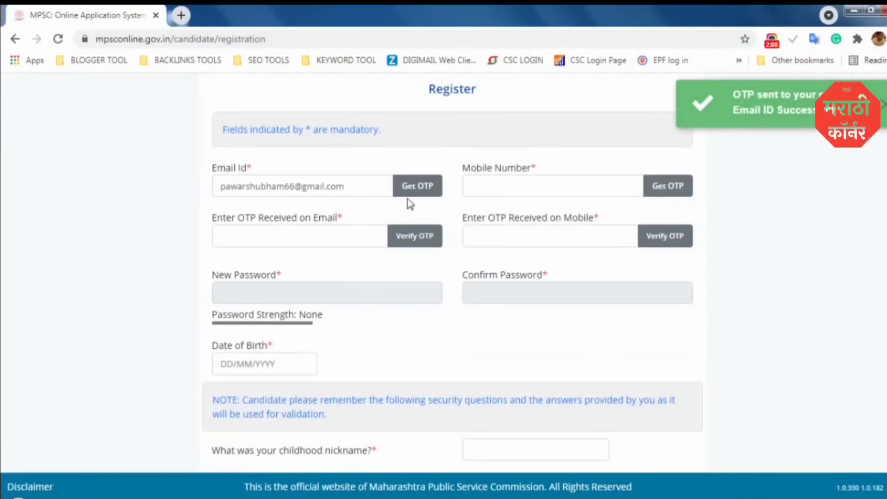
pyautogui.click(315, 235)
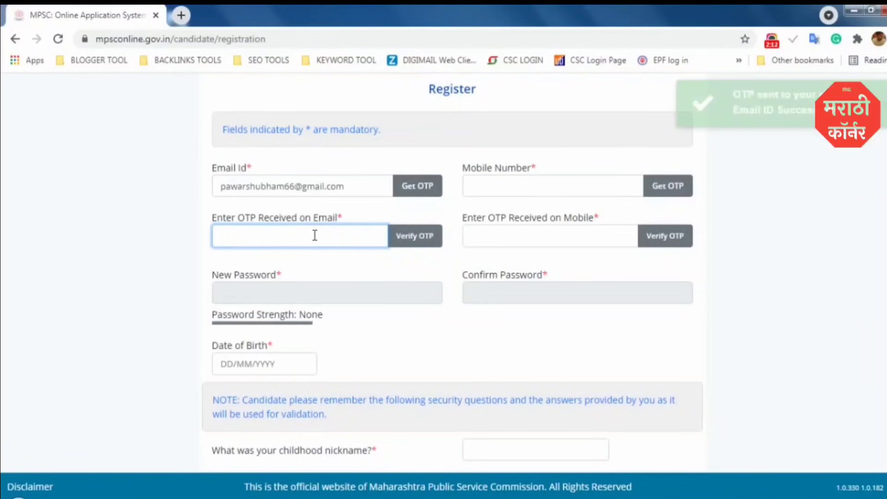
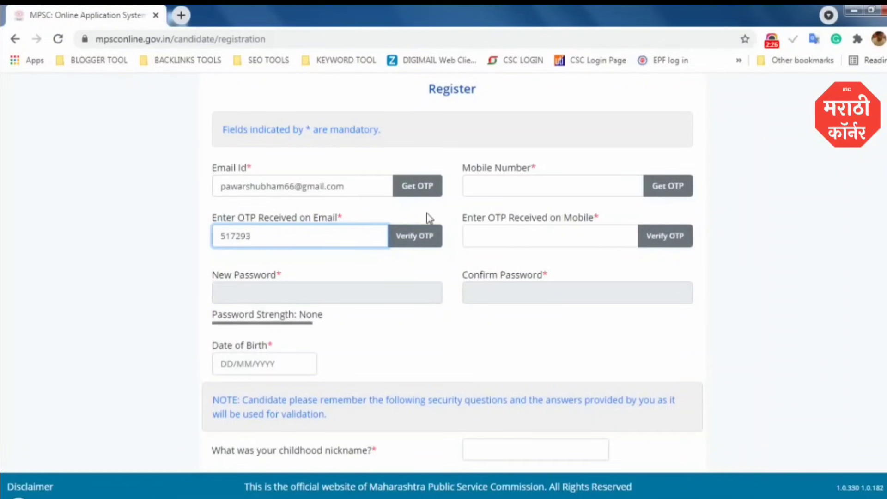
pyautogui.click(414, 238)
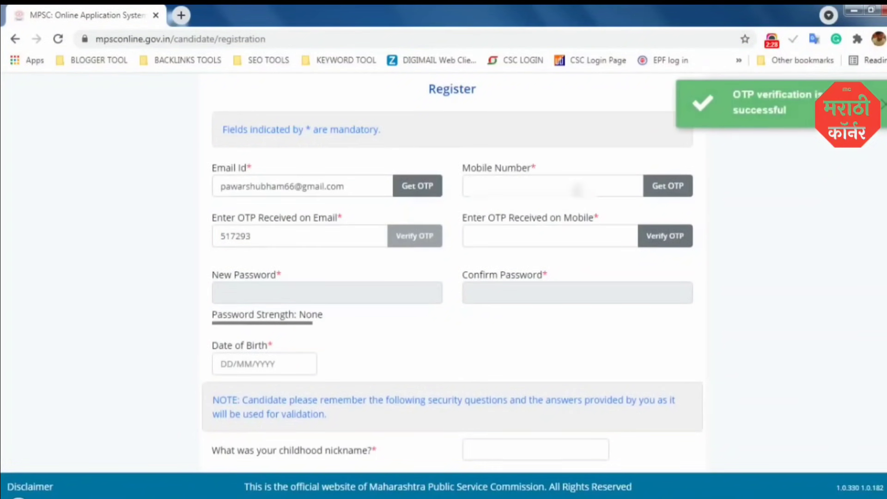
pyautogui.click(502, 187)
pyautogui.write('98')
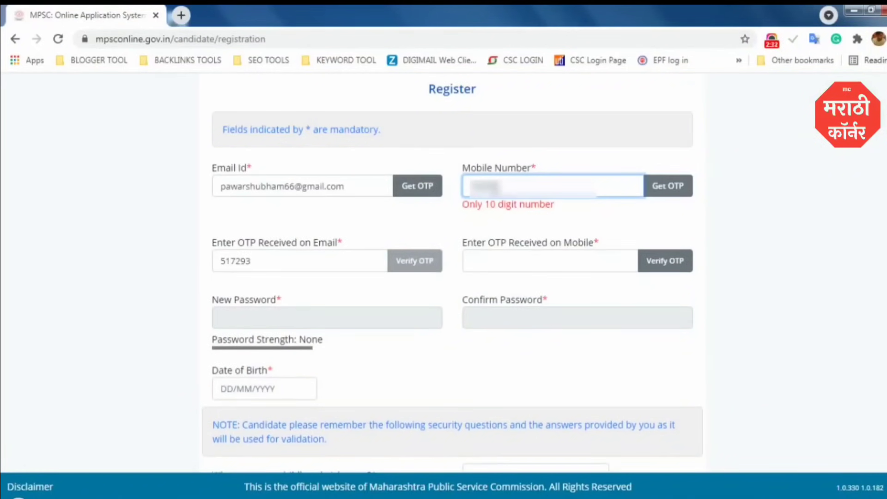
pyautogui.write('123456')
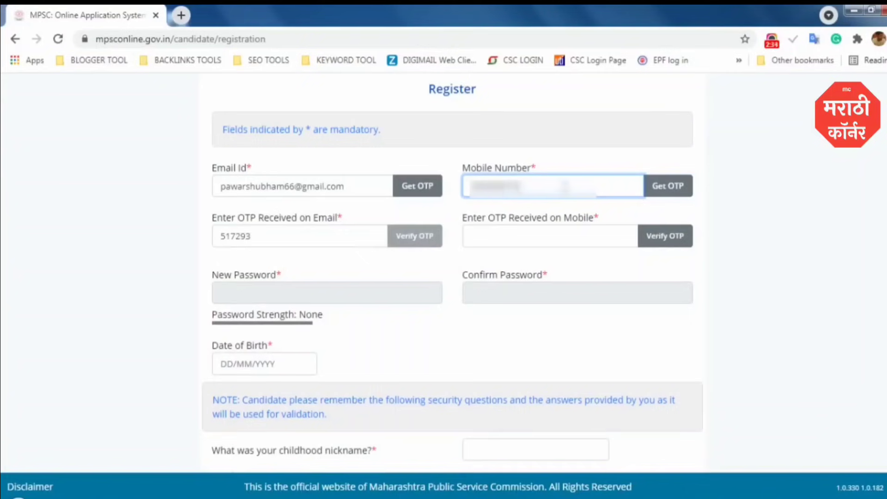
# Step: Request an OTP for the mobile number, enter the received code and verify it
pyautogui.click(665, 187)
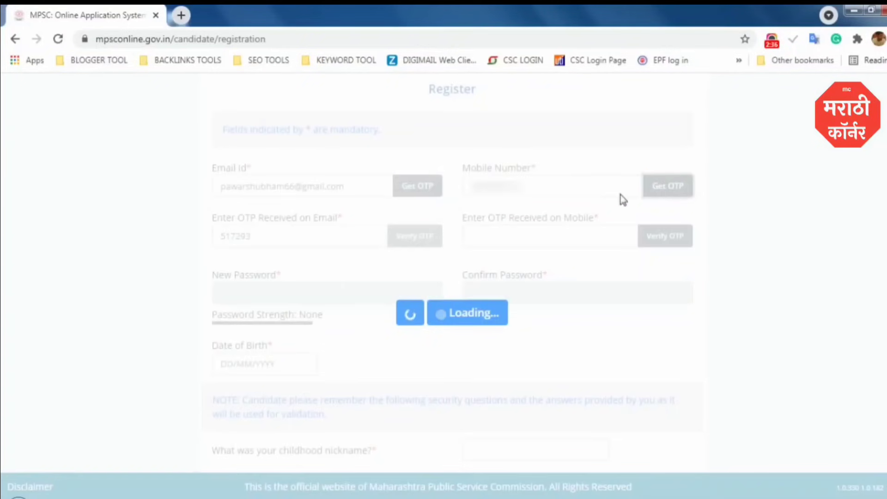
pyautogui.click(527, 232)
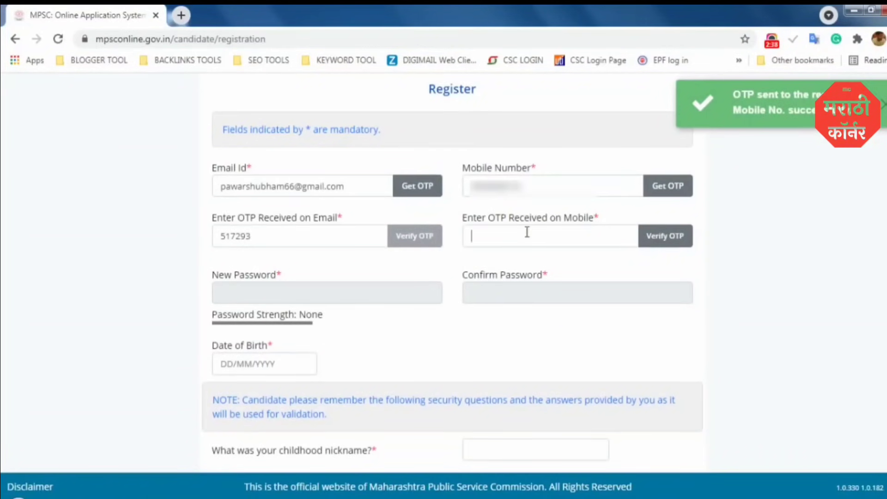
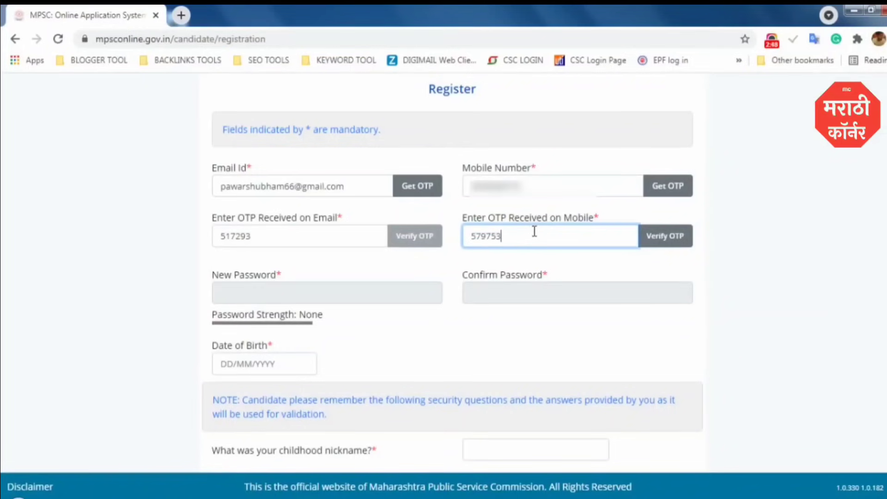
pyautogui.click(672, 233)
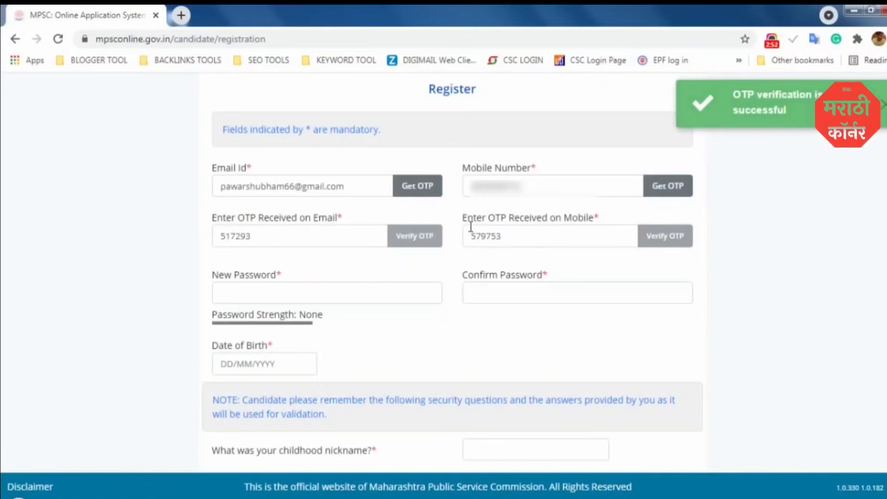
pyautogui.moveTo(730, 110); pyautogui.dragTo(787, 279)
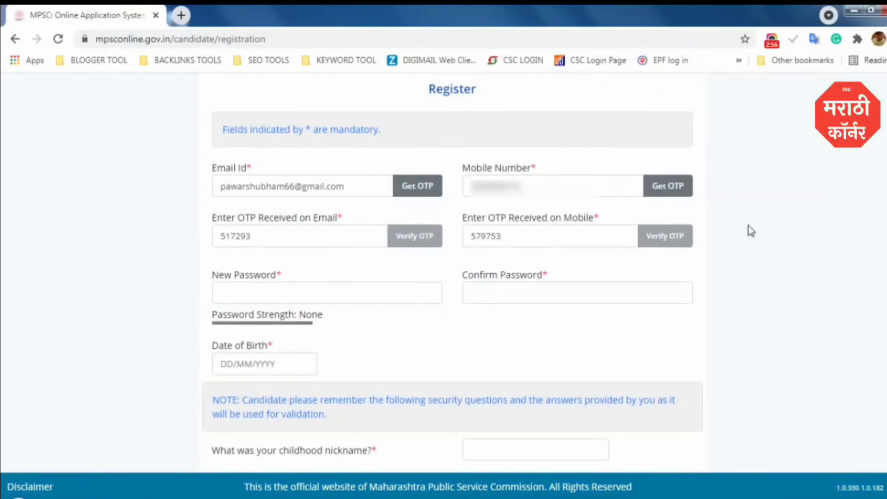
# Step: Enter a strong new password and begin retyping it in Confirm Password
pyautogui.click(281, 289)
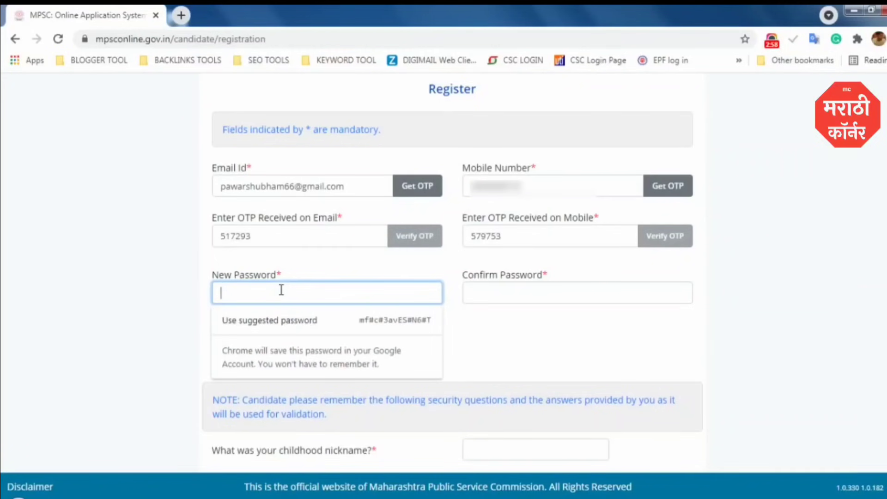
pyautogui.write('••••••••••')
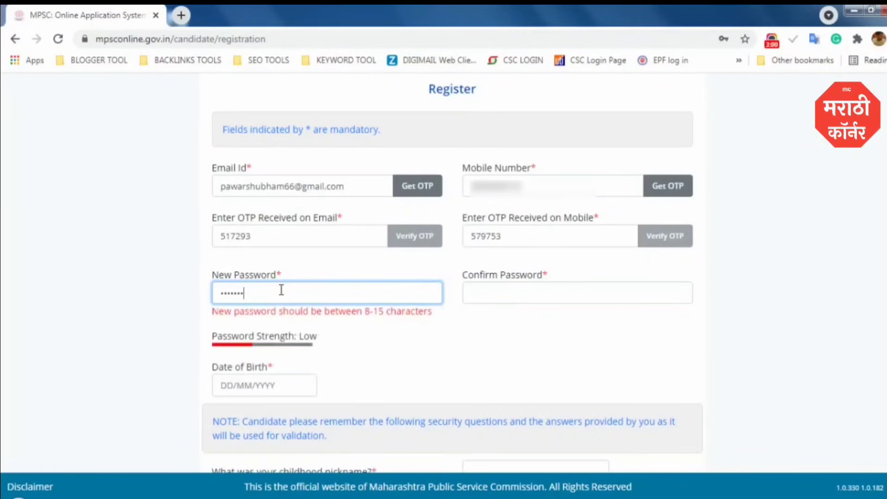
pyautogui.press('Tab')
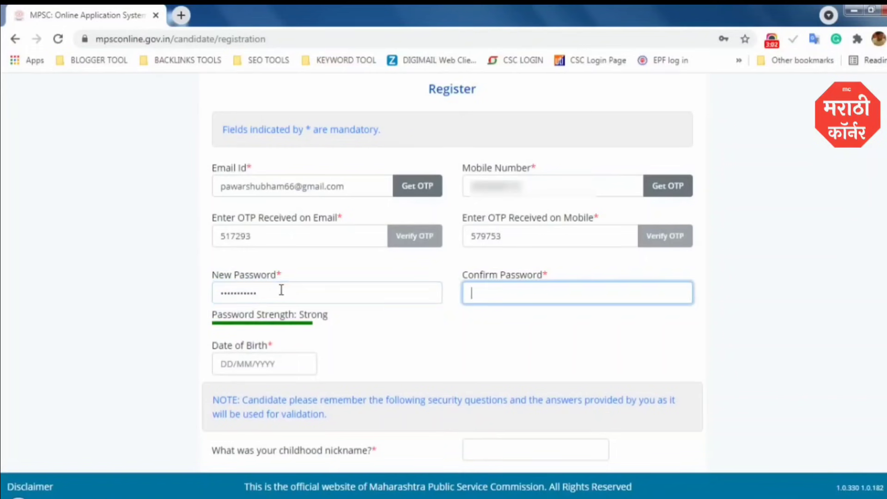
pyautogui.write('•••')
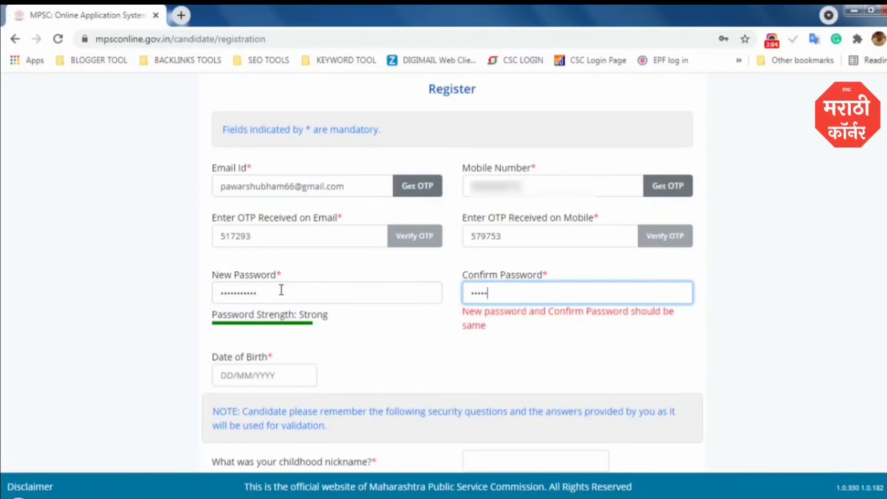
pyautogui.write('••••••••')
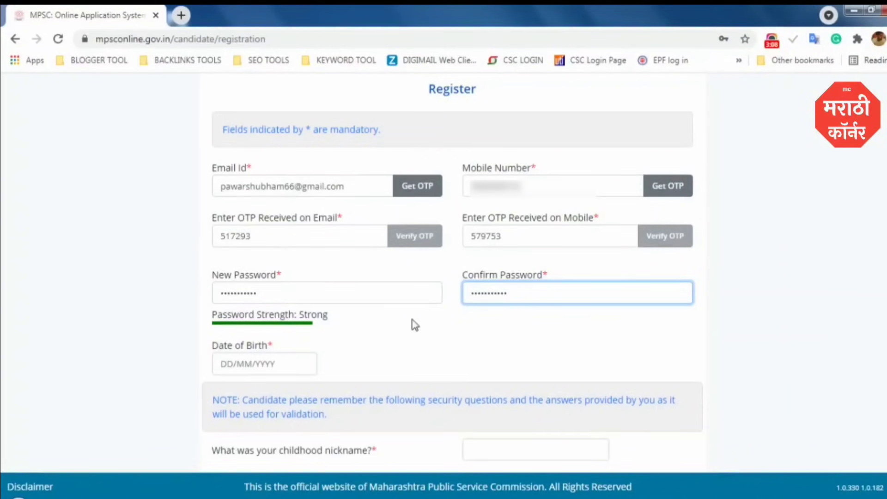
pyautogui.click(226, 364)
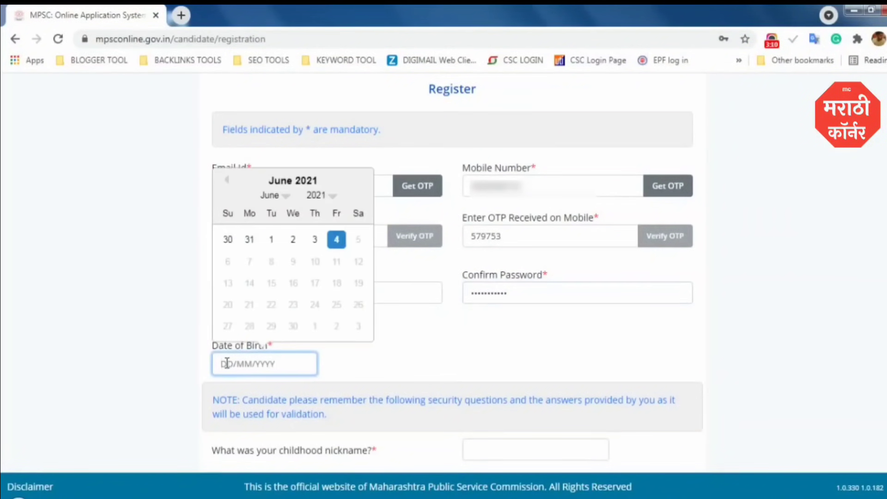
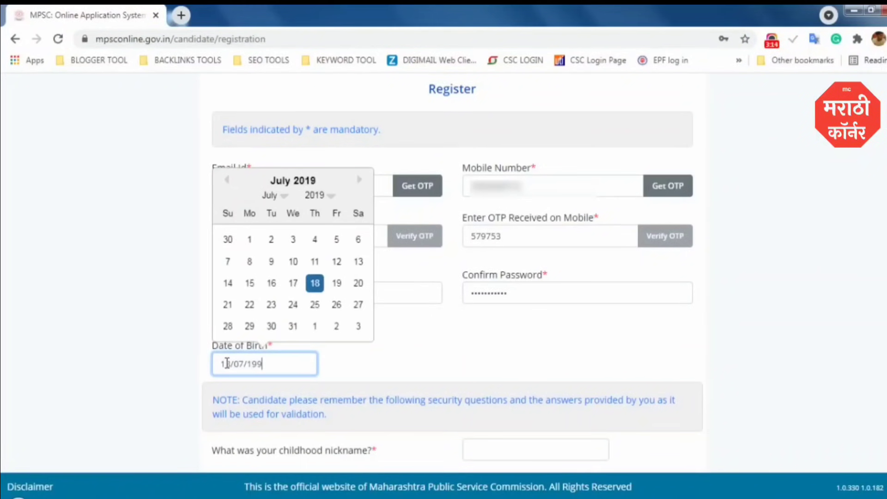
pyautogui.click(168, 351)
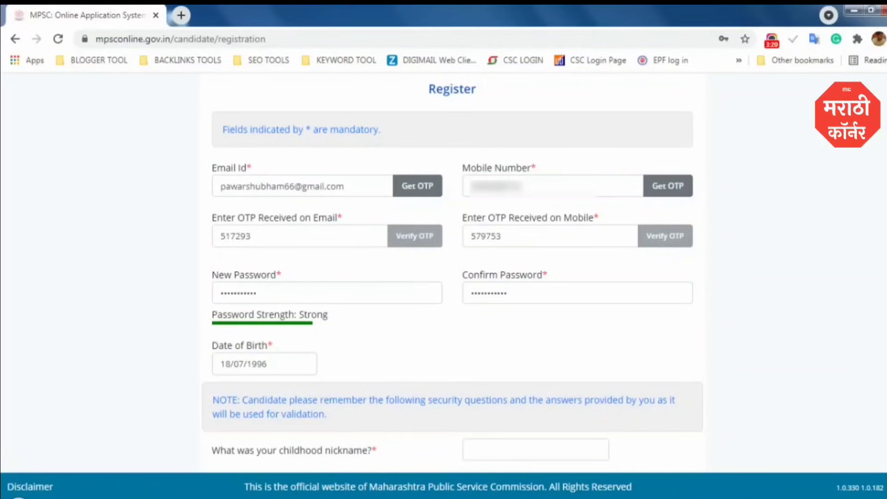
pyautogui.scroll(-7, 485, 143)
# Step: Answer the childhood nickname and blood group security questions
pyautogui.click(485, 142)
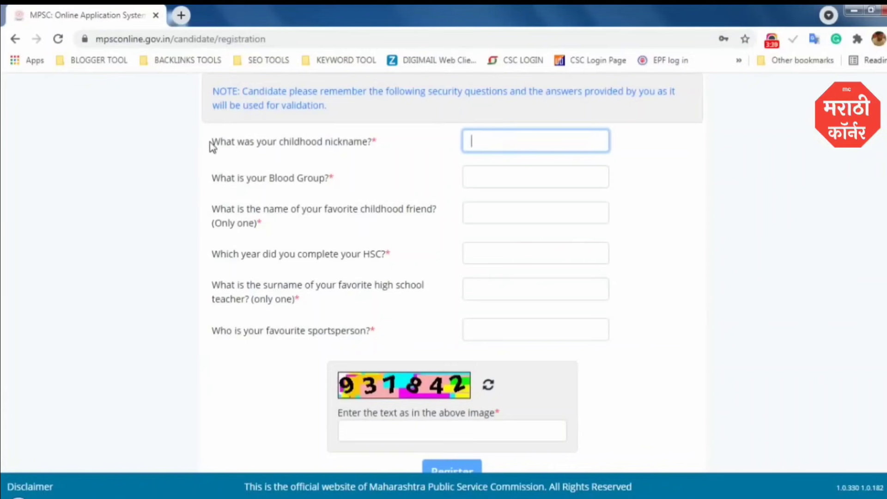
pyautogui.moveTo(212, 142); pyautogui.dragTo(390, 154)
pyautogui.click(495, 144)
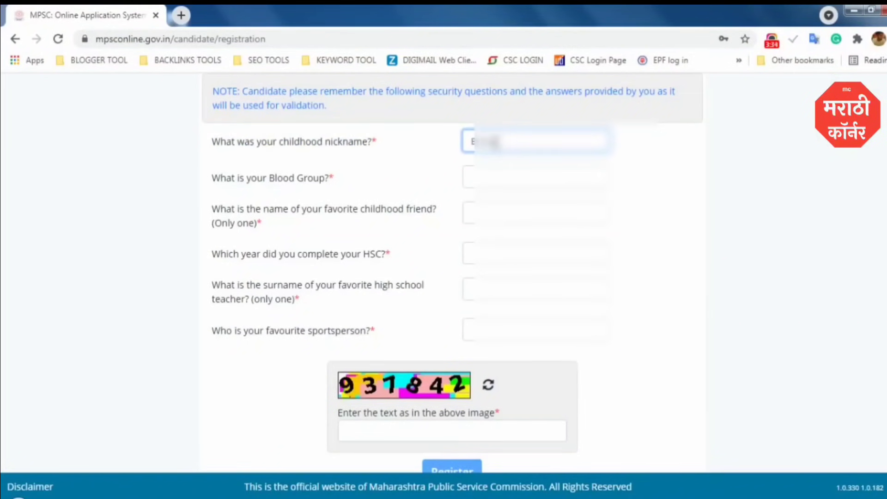
pyautogui.moveTo(246, 180); pyautogui.dragTo(451, 189)
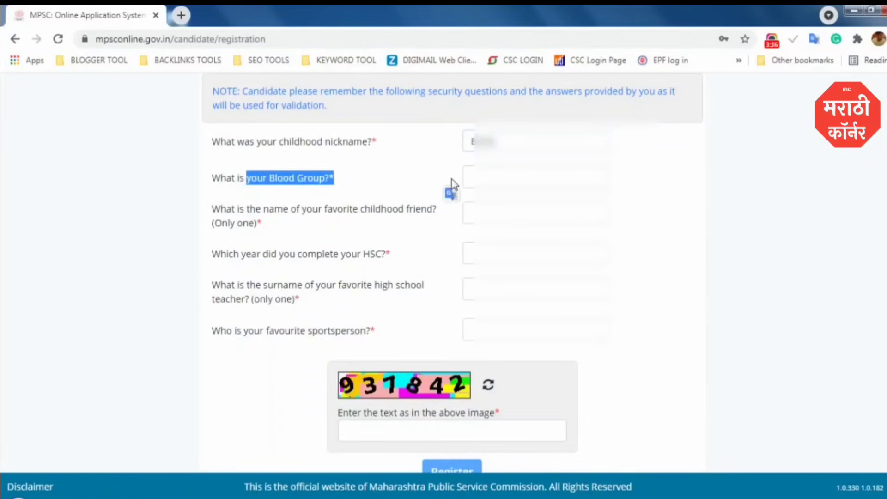
pyautogui.click(467, 179)
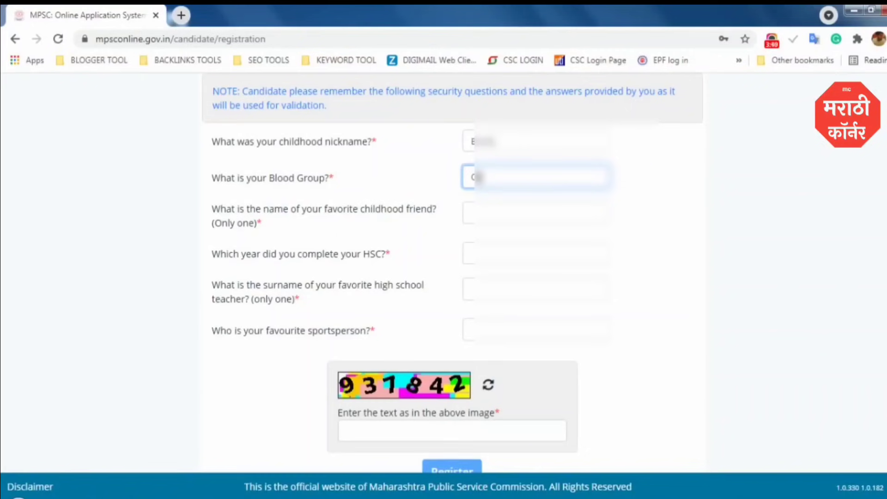
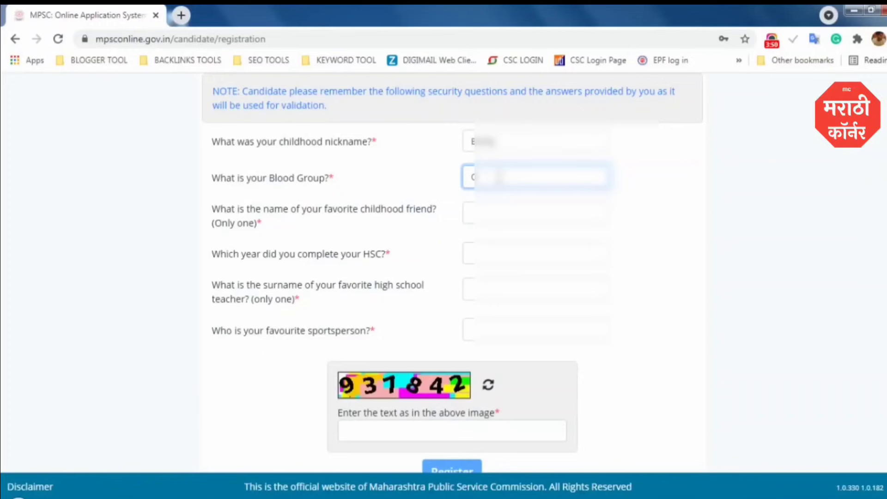
pyautogui.press('BackSpace')
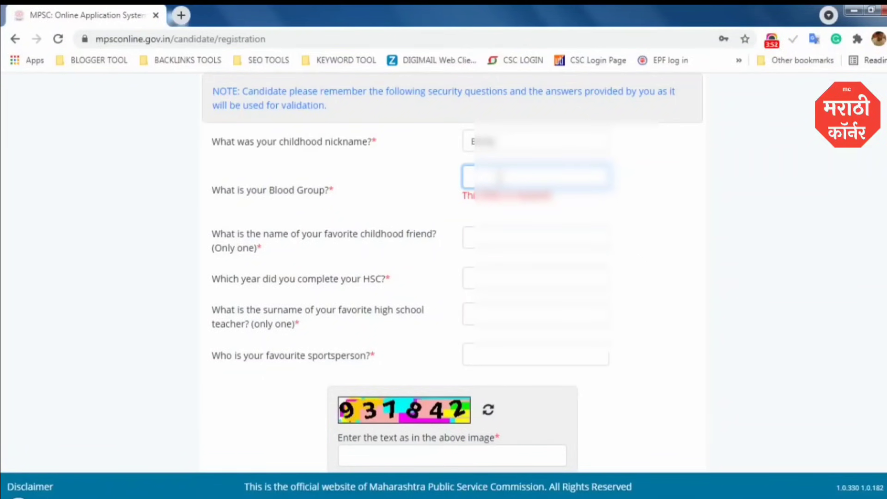
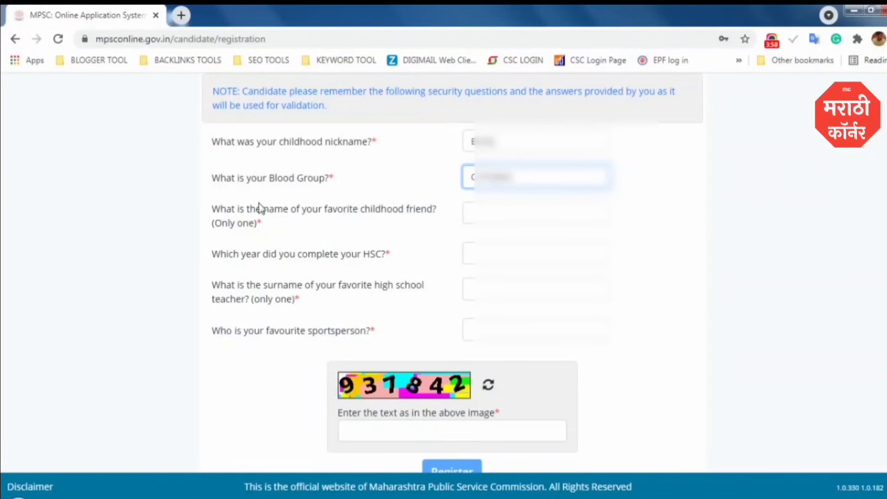
# Step: Answer the childhood friend security question, correcting the entry along the way
pyautogui.moveTo(214, 212); pyautogui.dragTo(336, 228)
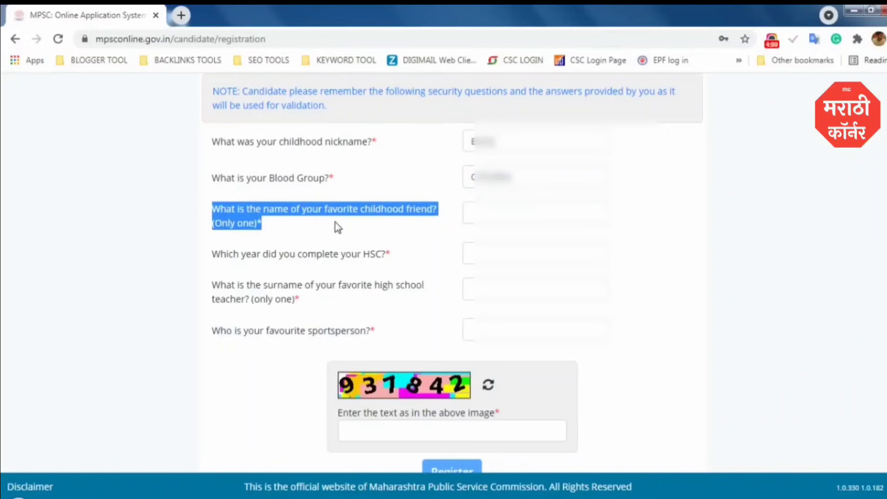
pyautogui.click(498, 219)
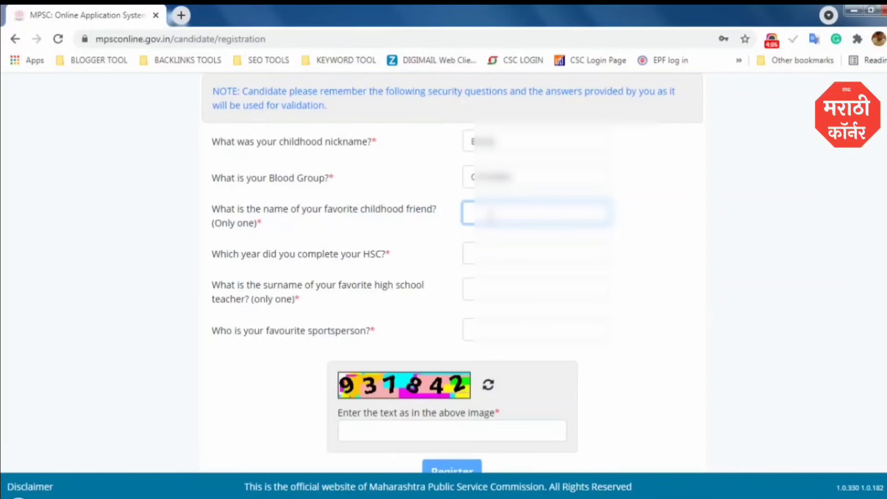
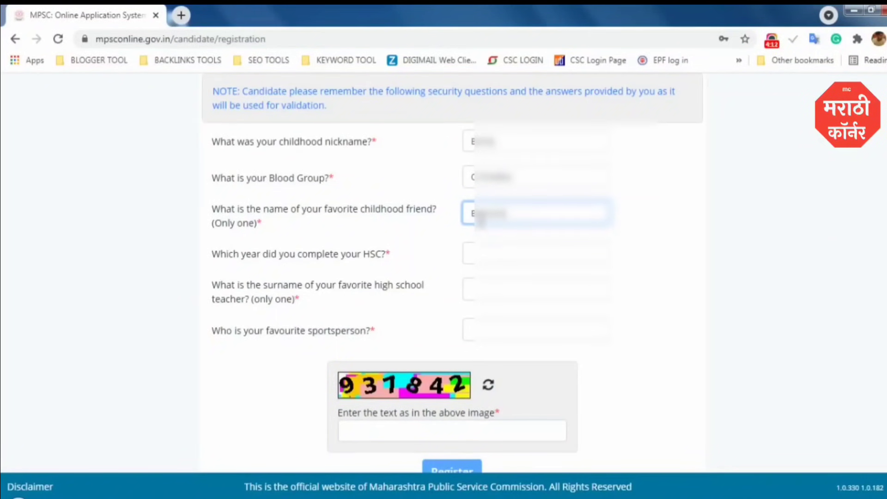
pyautogui.press('BackSpace')
pyautogui.press('BackSpace')
pyautogui.press('BackSpace')
pyautogui.press('BackSpace')
# Step: Answer the HSC completion year, favourite teacher surname and favourite sportsperson questions
pyautogui.moveTo(221, 255); pyautogui.dragTo(345, 255)
pyautogui.click(486, 256)
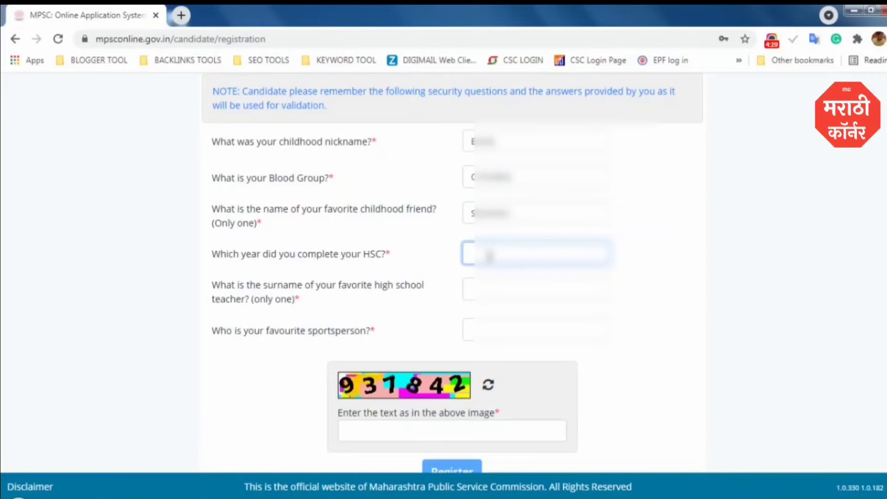
pyautogui.write('20')
pyautogui.moveTo(213, 285); pyautogui.dragTo(289, 301)
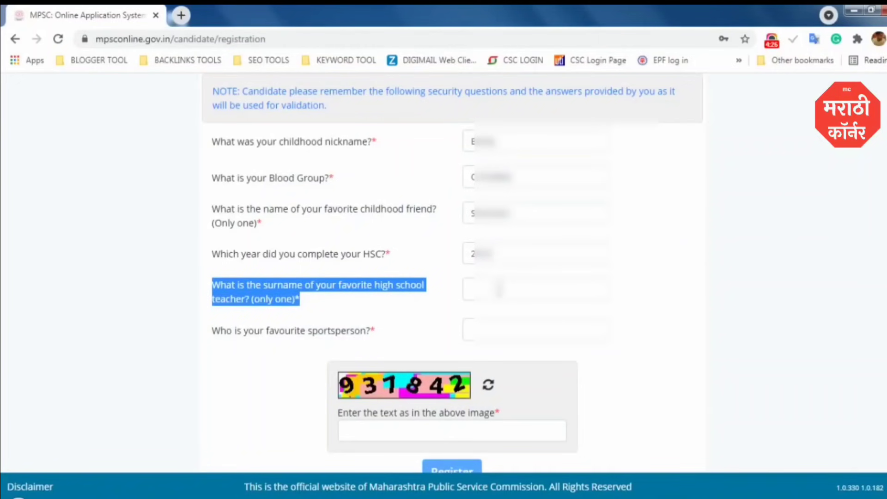
pyautogui.click(497, 289)
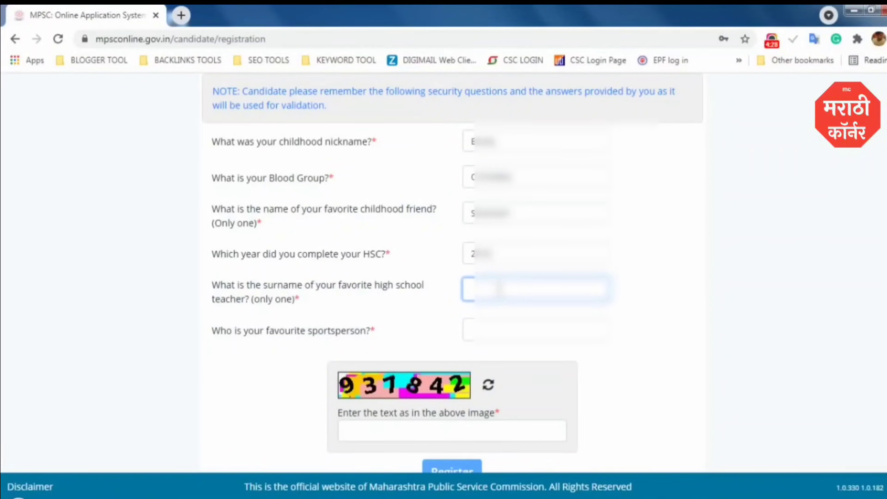
pyautogui.write('k')
pyautogui.moveTo(377, 288); pyautogui.dragTo(396, 305)
pyautogui.click(409, 303)
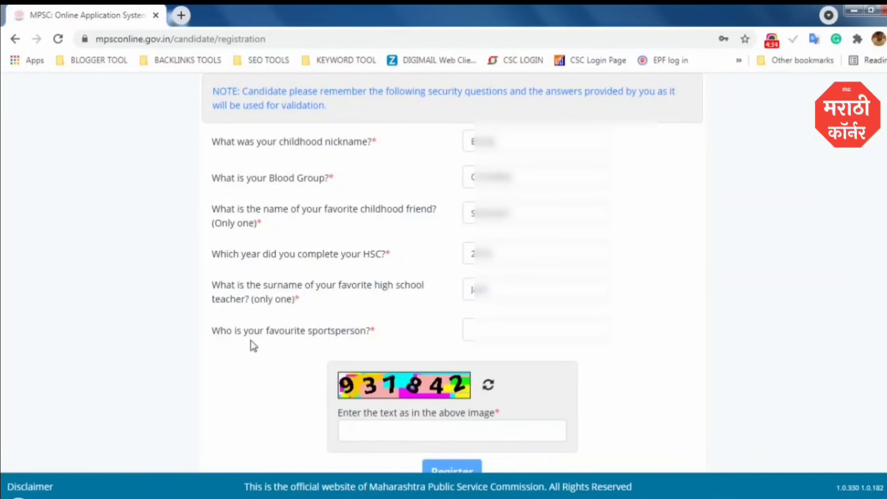
pyautogui.moveTo(218, 333); pyautogui.dragTo(376, 332)
pyautogui.click(492, 331)
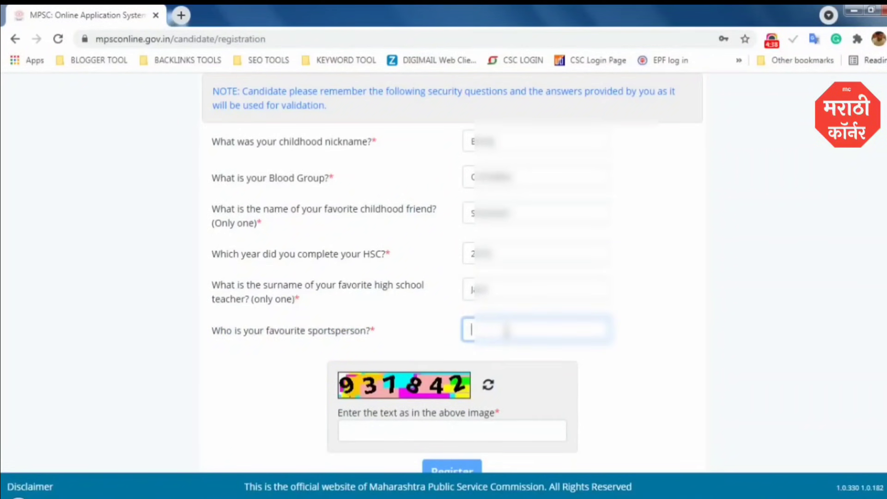
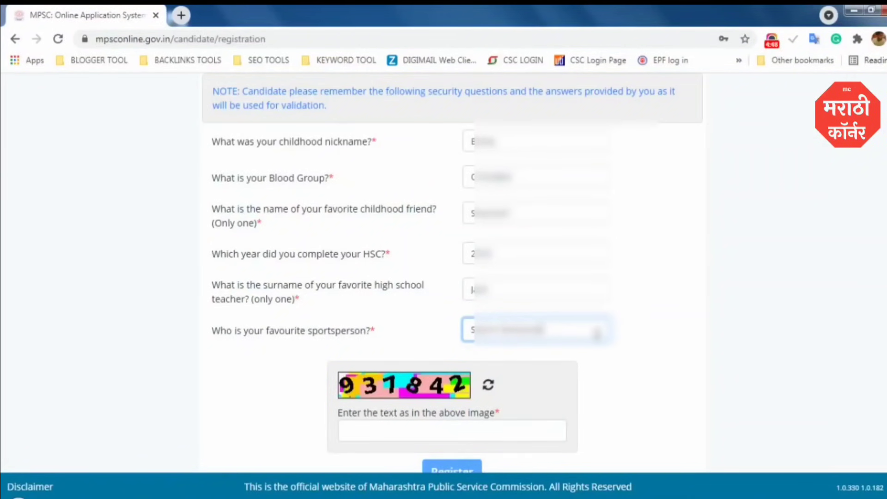
# Step: Enter the captcha characters and submit the completed registration form with Register
pyautogui.scroll(-1, 651, 342)
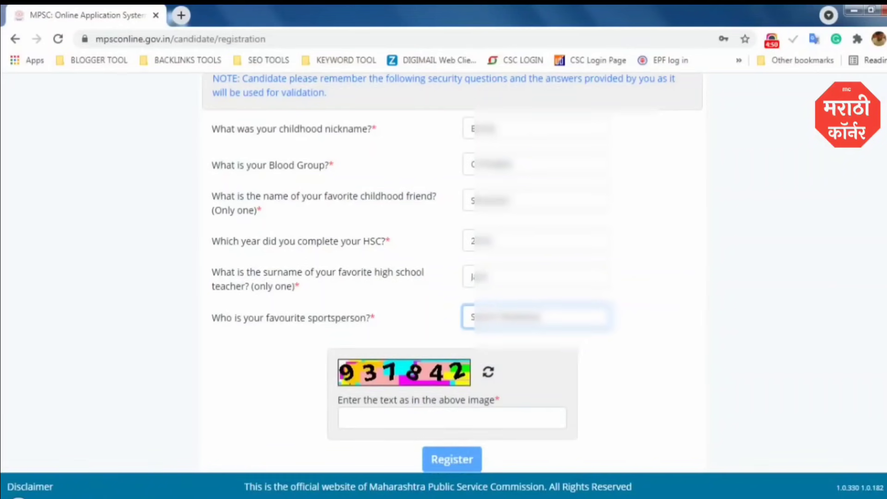
pyautogui.scroll(-1, 646, 383)
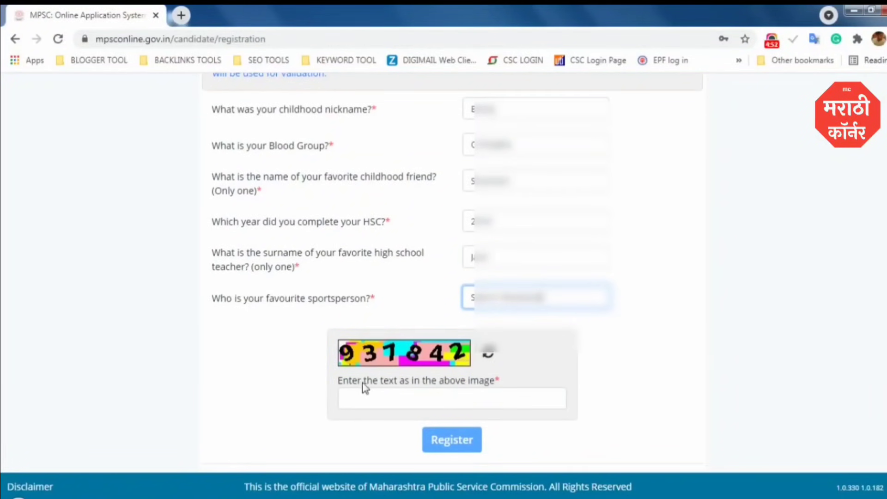
pyautogui.moveTo(364, 387); pyautogui.dragTo(360, 390)
pyautogui.click(358, 396)
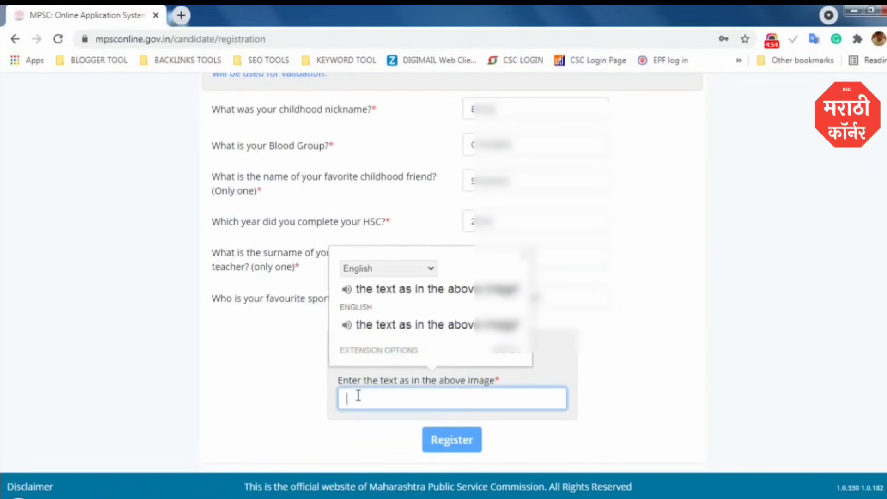
pyautogui.write('937842')
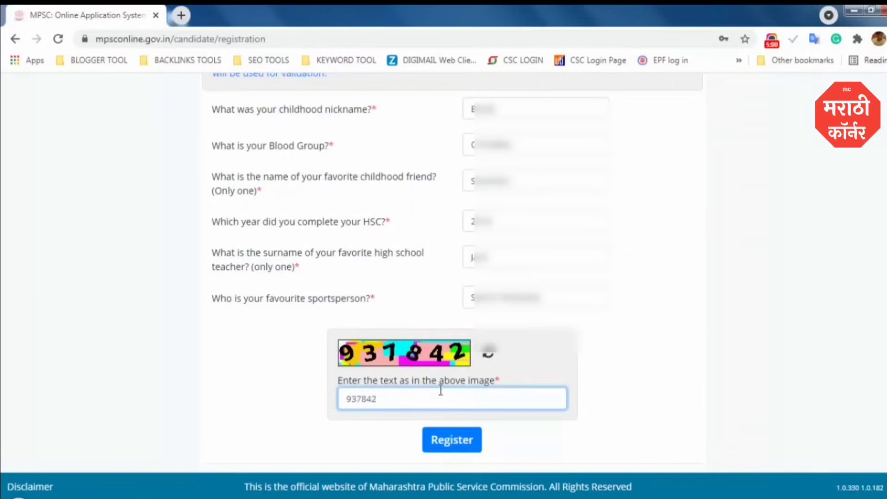
pyautogui.click(406, 427)
pyautogui.click(451, 450)
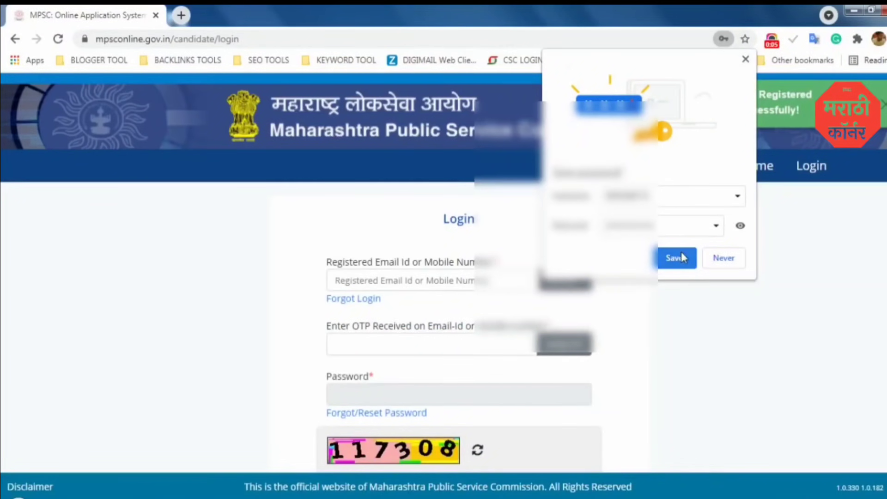
# Step: Save the new login credentials in Chrome and review the registration success message
pyautogui.click(681, 258)
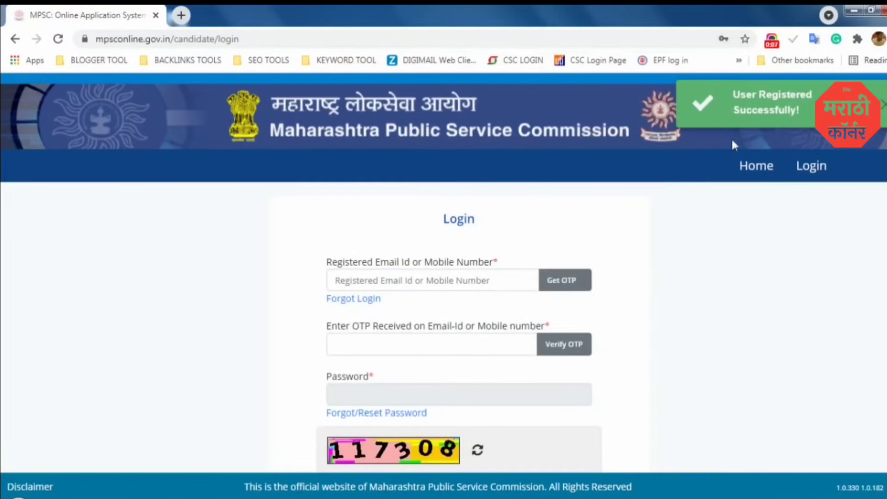
pyautogui.moveTo(732, 91); pyautogui.dragTo(802, 109)
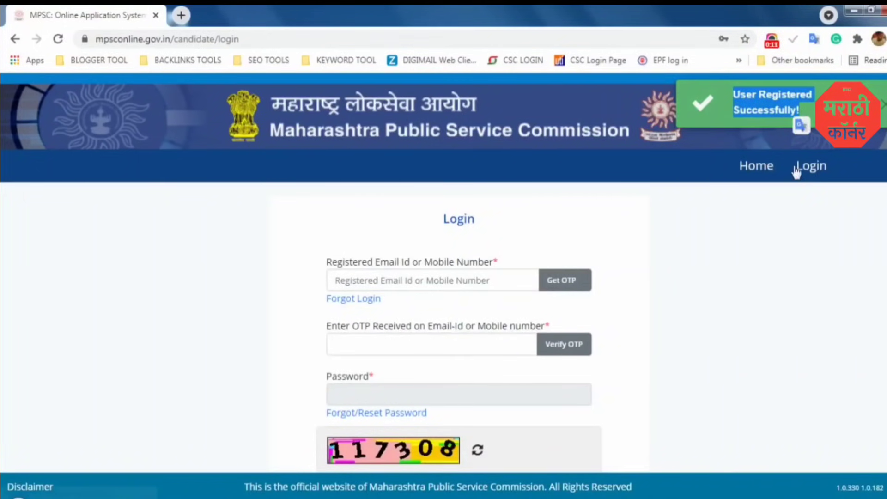
pyautogui.click(778, 252)
pyautogui.scroll(-2, 443, 277)
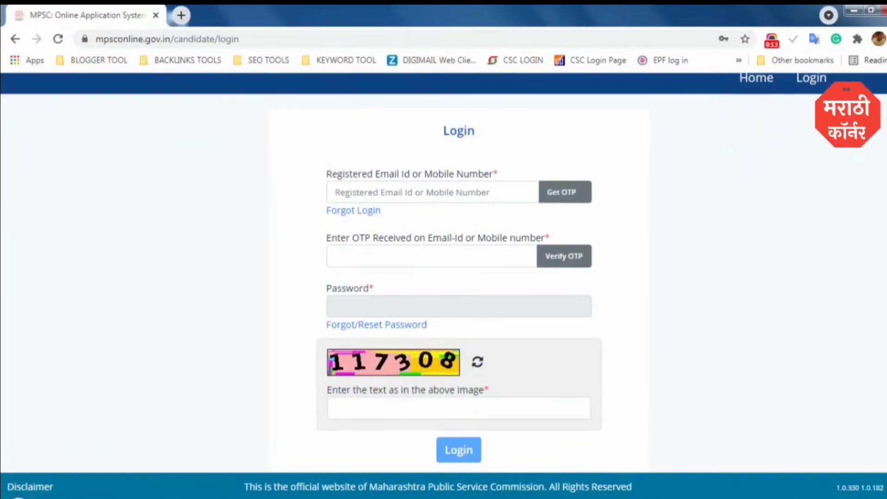
pyautogui.scroll(2, 444, 277)
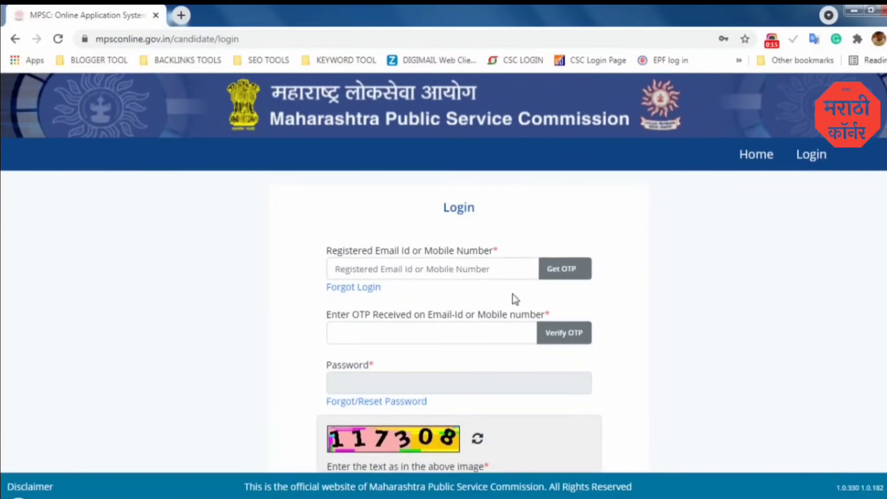
# Step: Enter the registered mobile number, verify the OTP, then log in with the account password
pyautogui.click(415, 274)
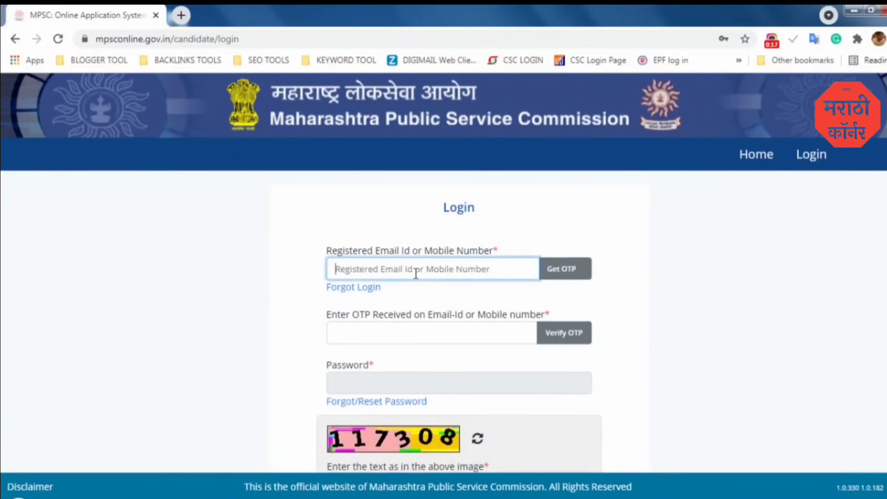
pyautogui.write('9876543')
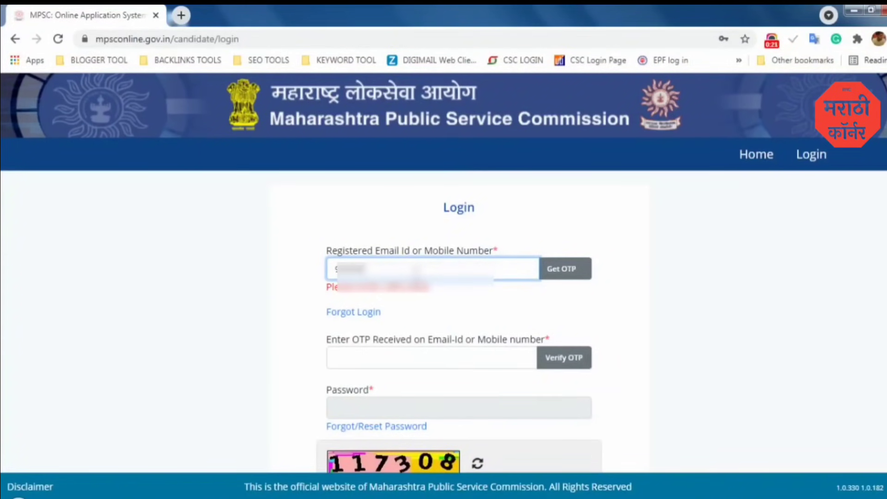
pyautogui.write('210')
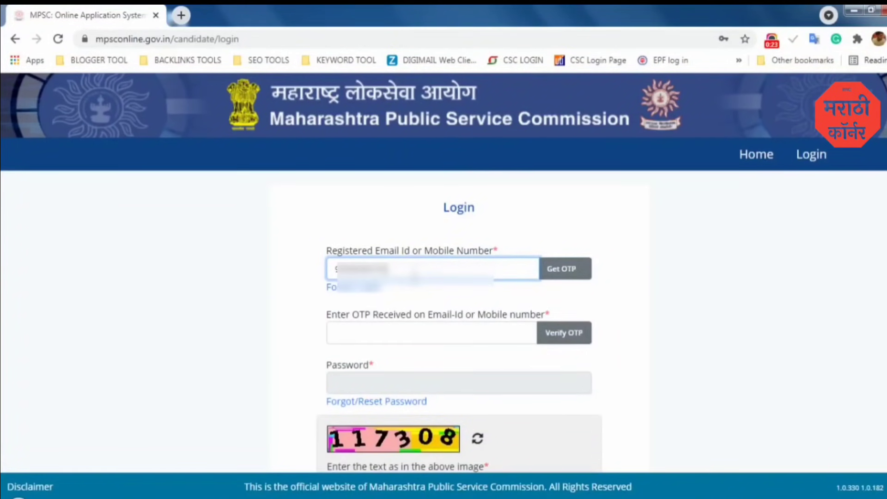
pyautogui.click(567, 267)
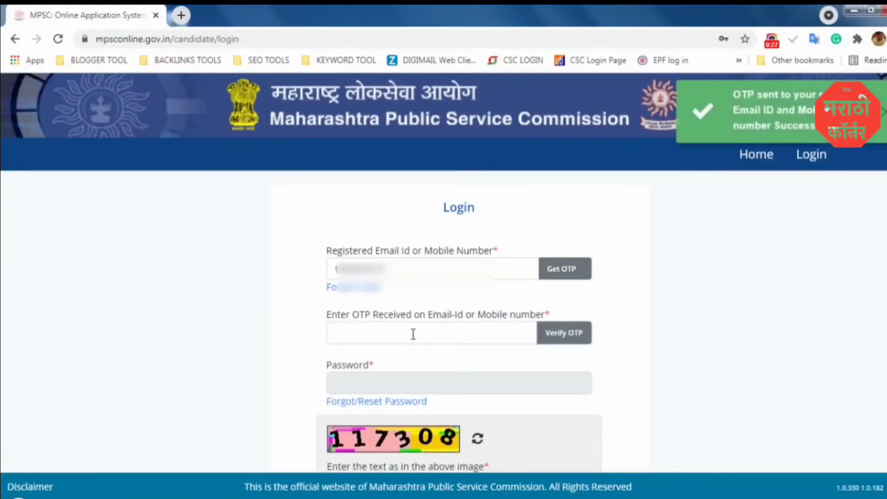
pyautogui.click(413, 334)
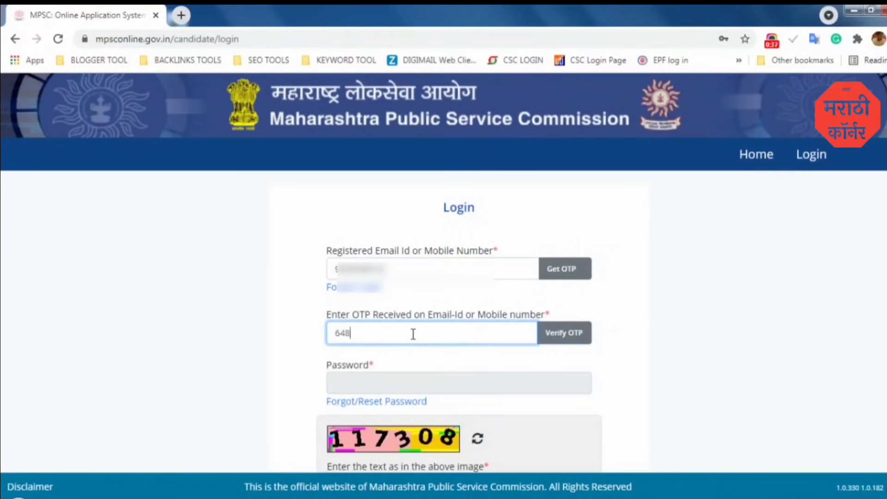
pyautogui.write('54')
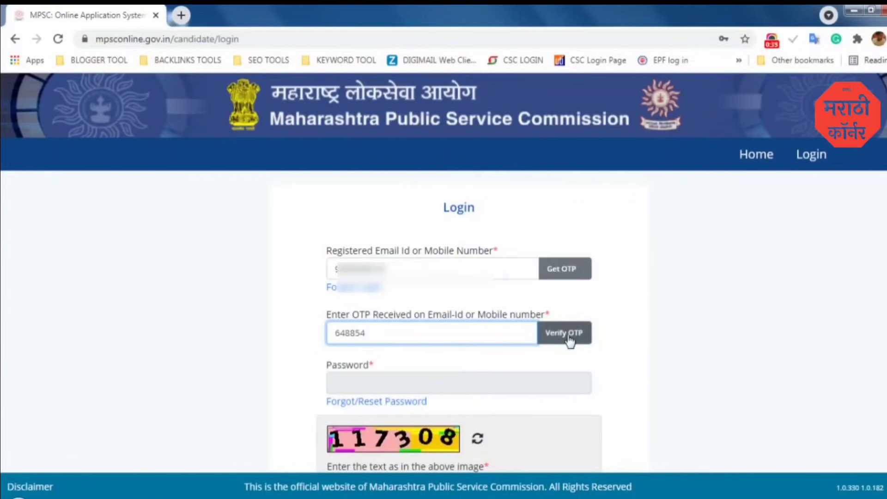
pyautogui.click(568, 336)
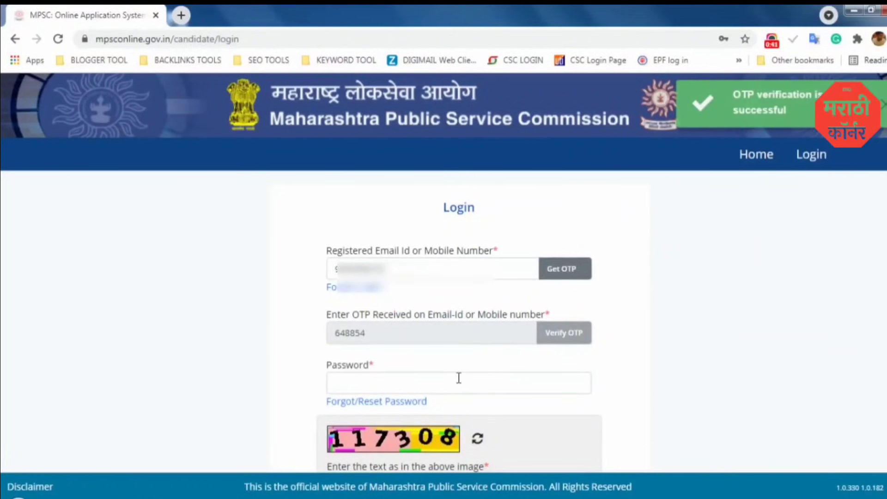
pyautogui.click(459, 378)
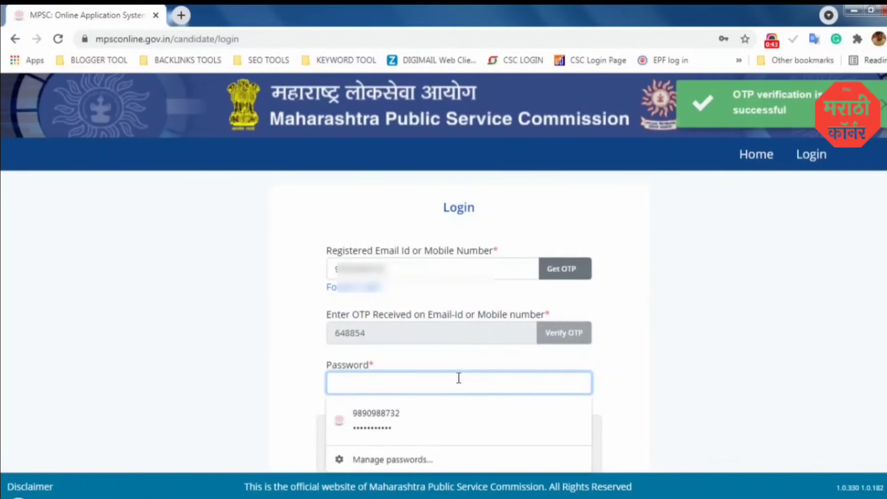
pyautogui.write('•••••')
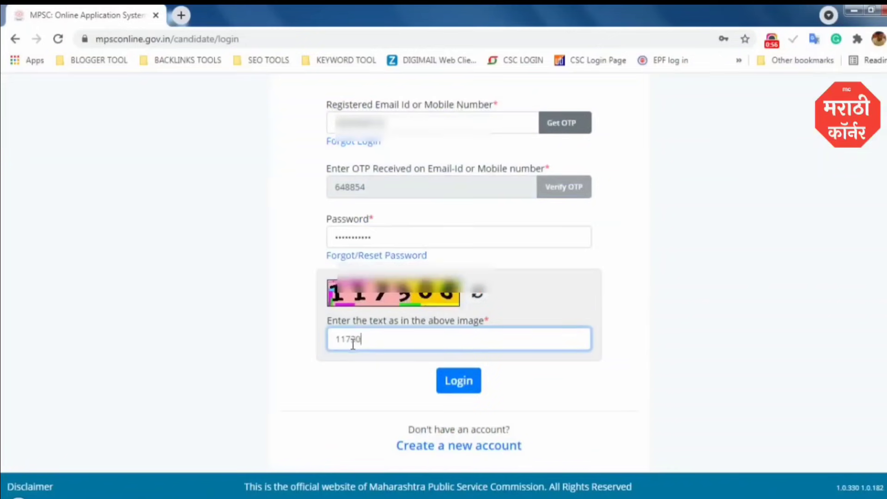
pyautogui.click(468, 387)
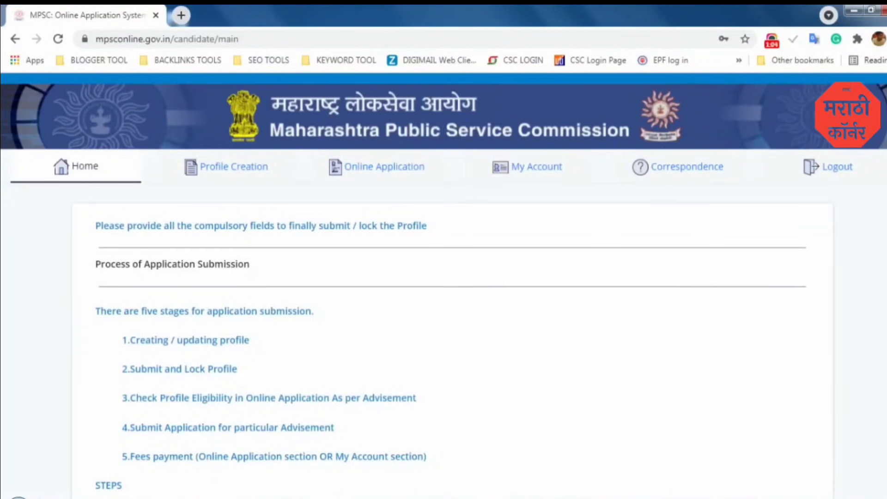
# Step: Scroll through the home page instructions, then go to the Profile Creation tab
pyautogui.scroll(-15, 443, 324)
pyautogui.scroll(15, 444, 324)
pyautogui.scroll(-3, 443, 282)
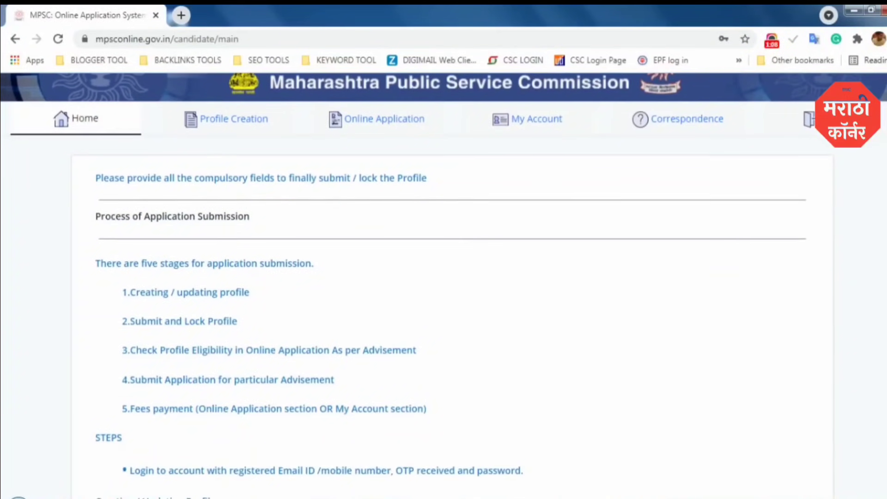
pyautogui.scroll(2, 443, 282)
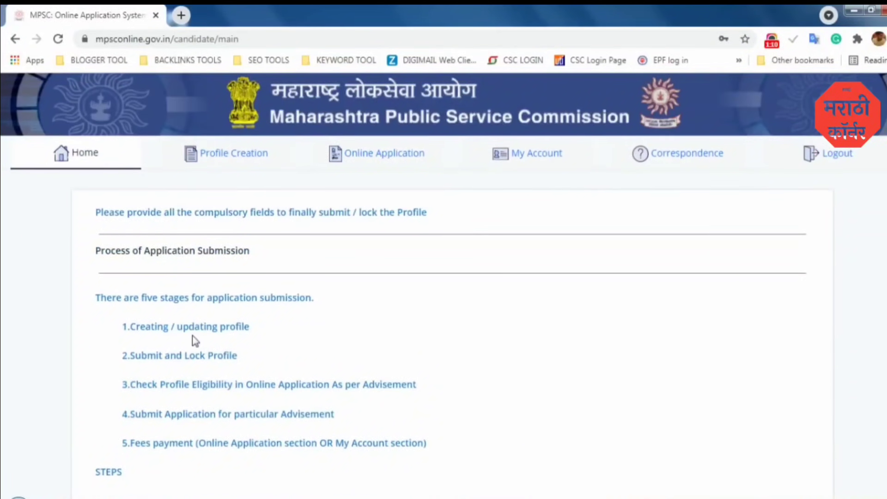
pyautogui.scroll(-20, 526, 290)
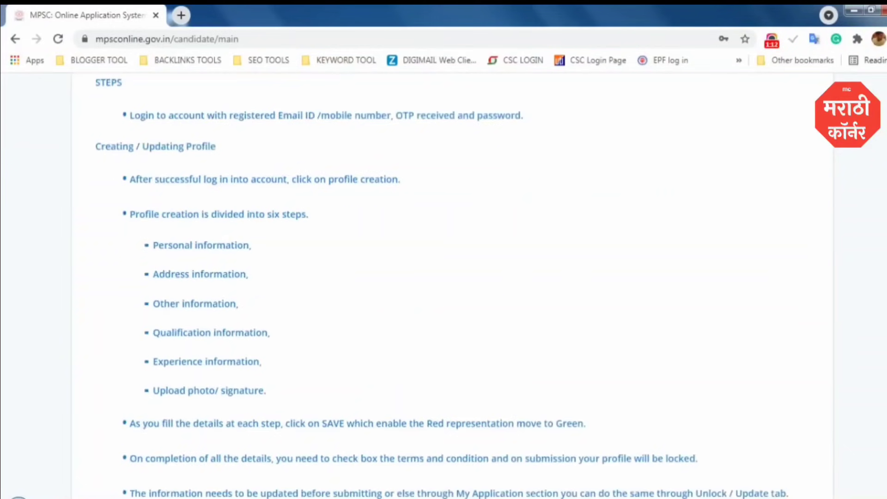
pyautogui.scroll(20, 444, 282)
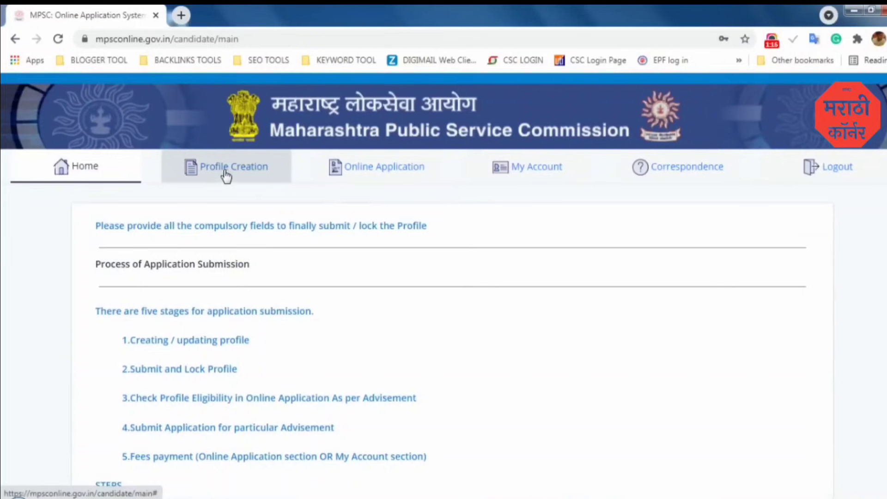
pyautogui.click(250, 166)
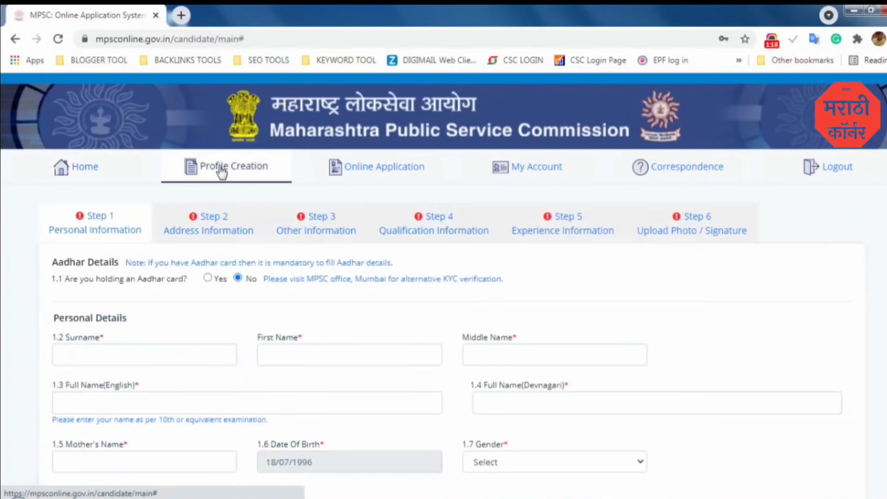
# Step: Indicate the candidate holds an Aadhar card and enter the Aadhar number
pyautogui.scroll(-1, 219, 171)
pyautogui.moveTo(58, 246); pyautogui.dragTo(103, 245)
pyautogui.tripleClick(102, 244)
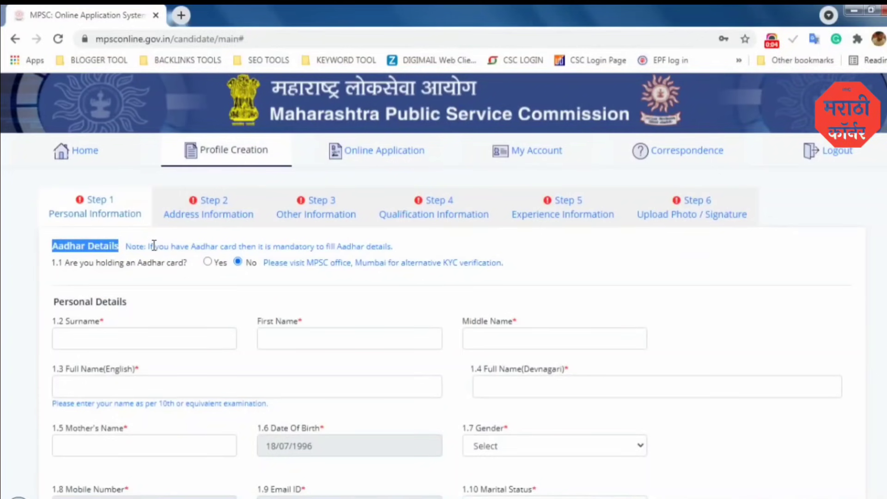
pyautogui.moveTo(149, 245); pyautogui.dragTo(239, 247)
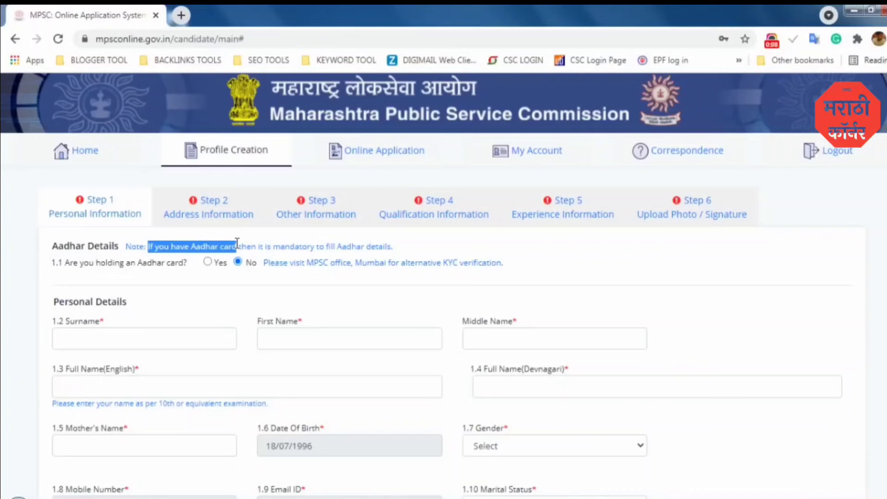
pyautogui.click(186, 264)
pyautogui.click(207, 262)
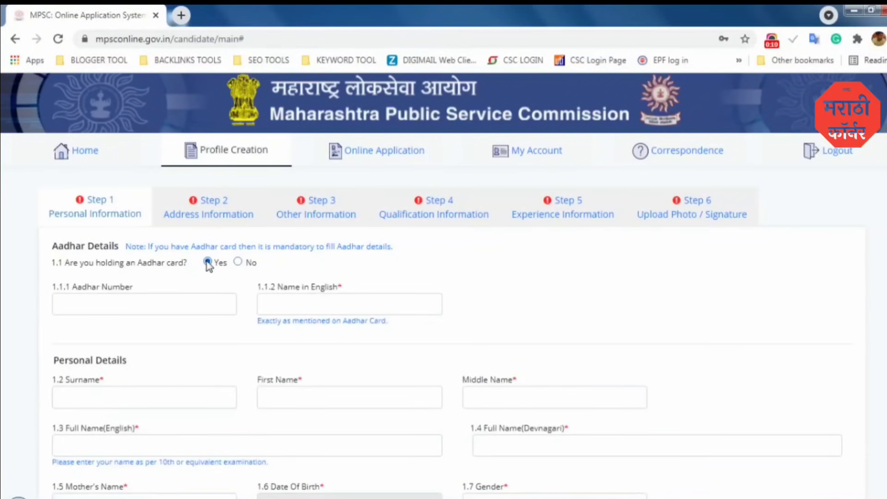
pyautogui.click(146, 304)
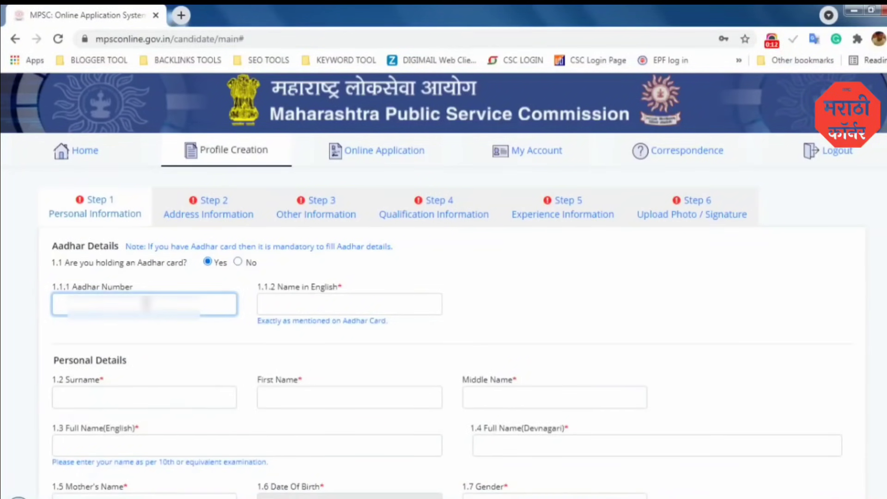
pyautogui.write('4')
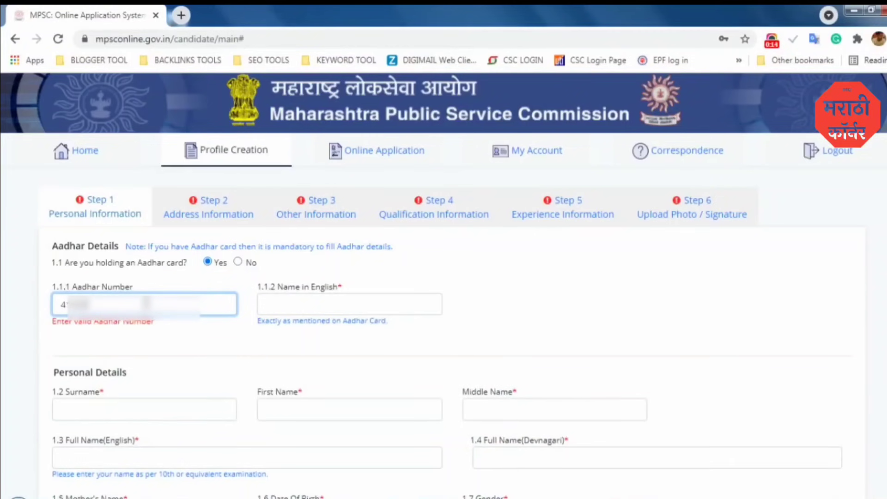
pyautogui.write('1256')
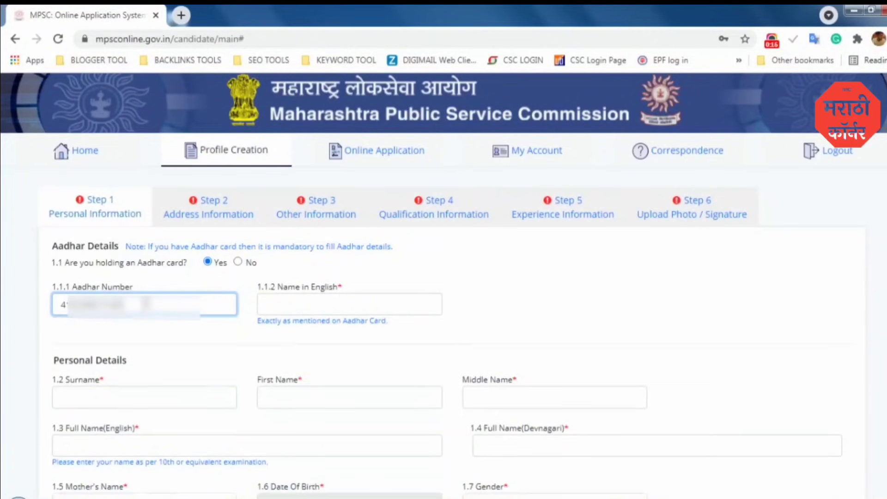
# Step: Enter the applicant's name in English exactly as printed on the Aadhar card
pyautogui.click(281, 304)
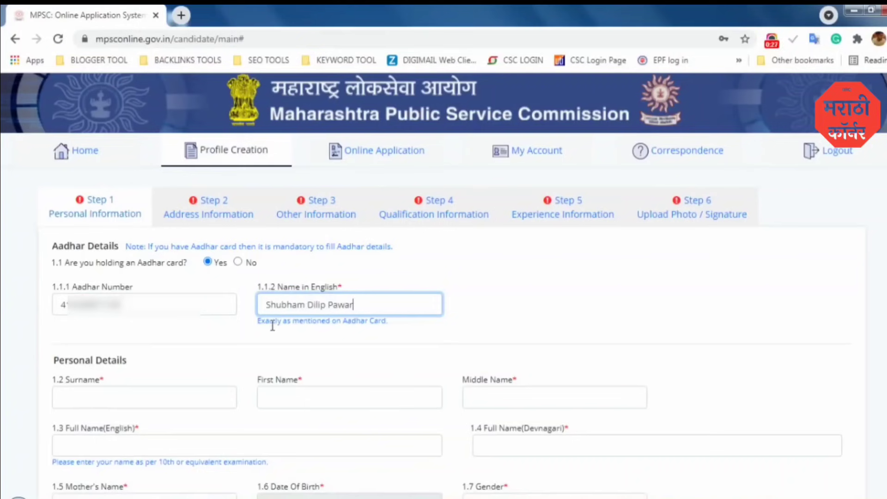
pyautogui.tripleClick(285, 322)
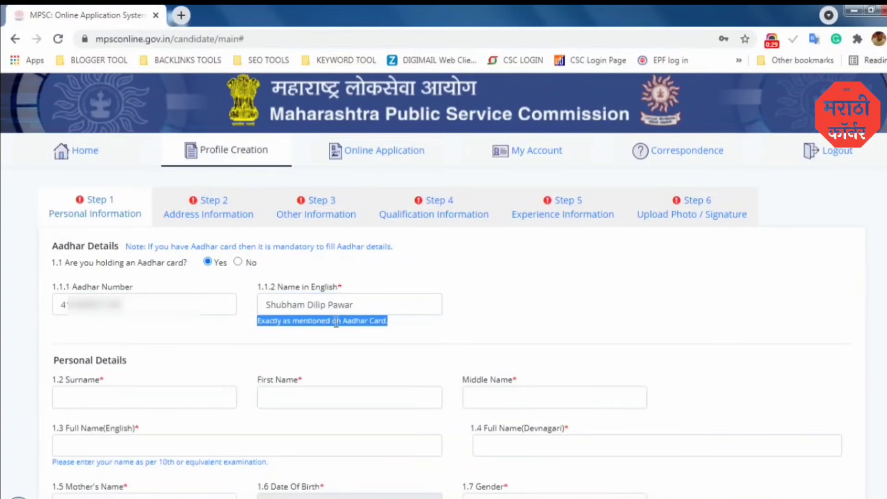
pyautogui.moveTo(267, 304); pyautogui.dragTo(362, 326)
pyautogui.click(363, 327)
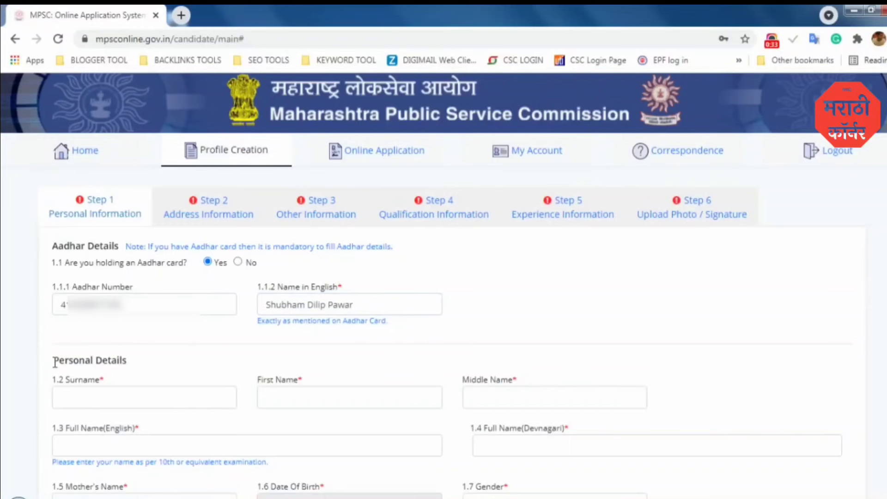
pyautogui.moveTo(53, 361); pyautogui.dragTo(128, 364)
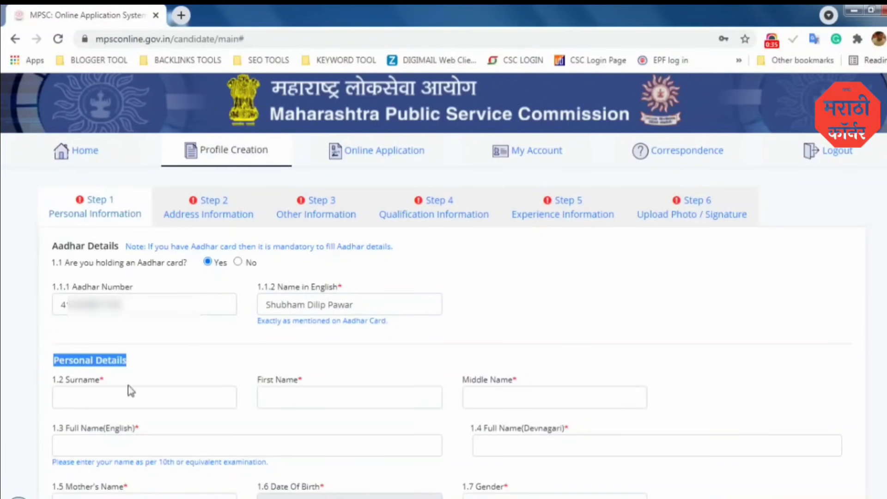
# Step: Fill in the applicant's surname, first name, middle name and full name in English
pyautogui.click(134, 404)
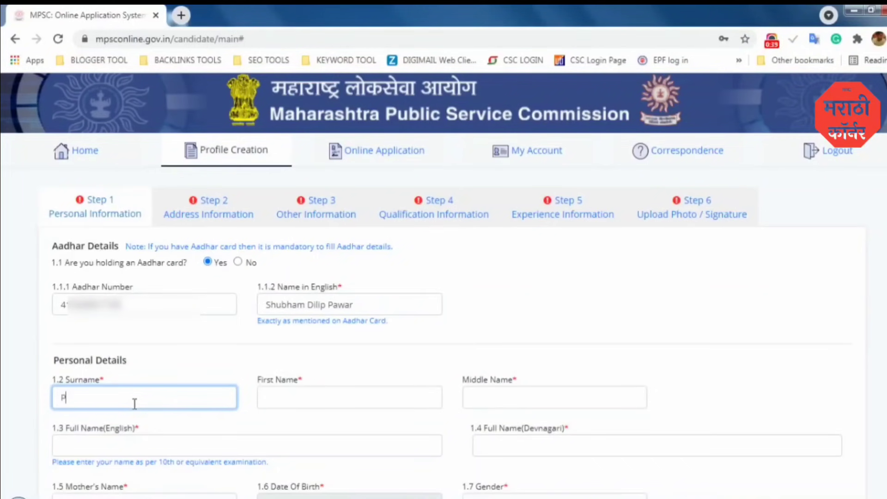
pyautogui.press('Tab')
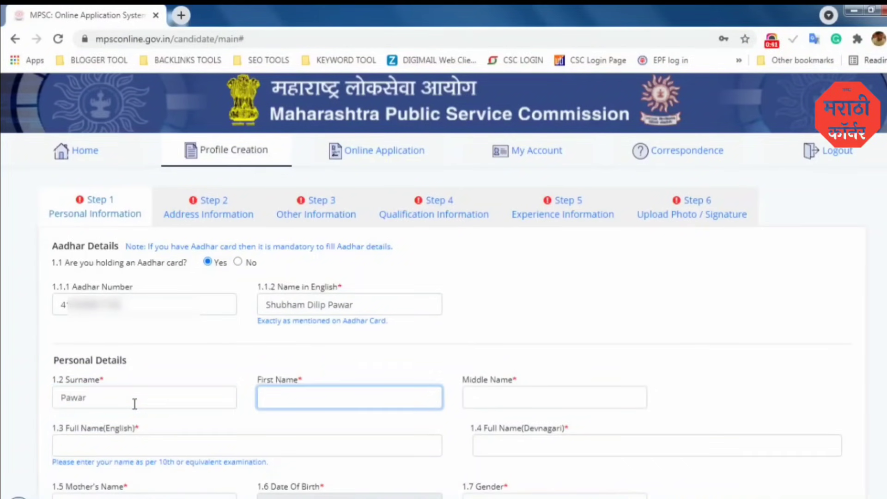
pyautogui.press('Tab')
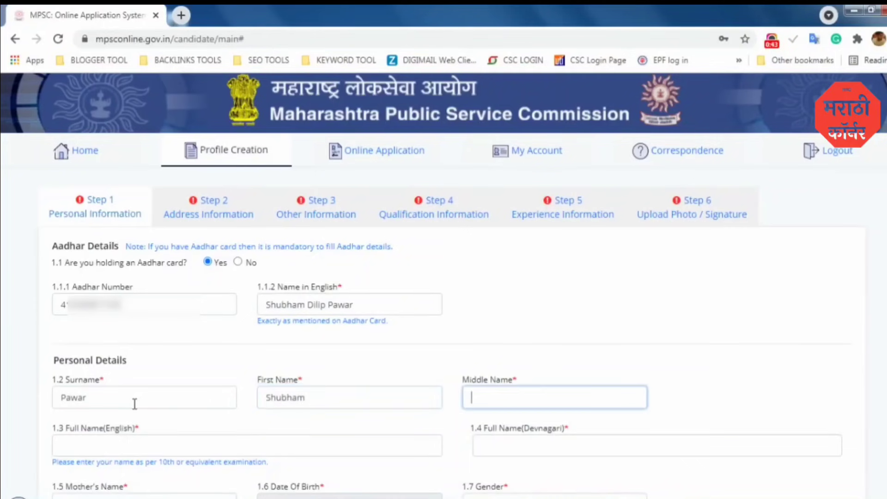
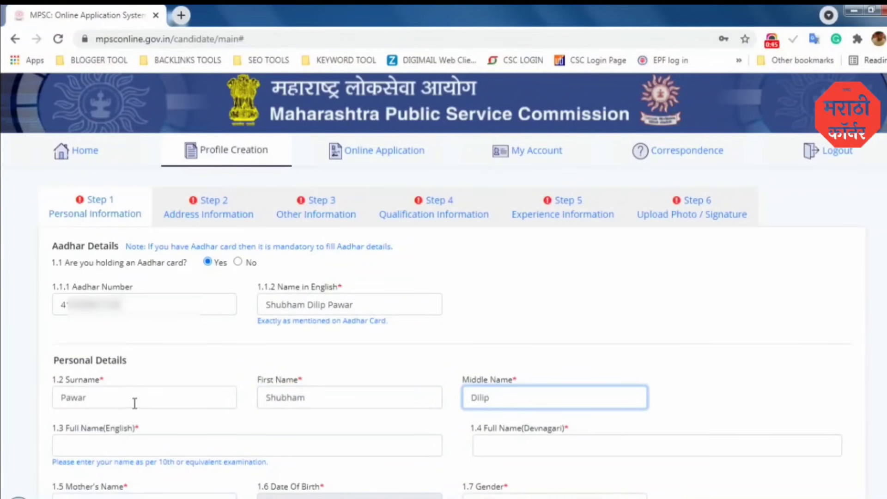
pyautogui.click(144, 441)
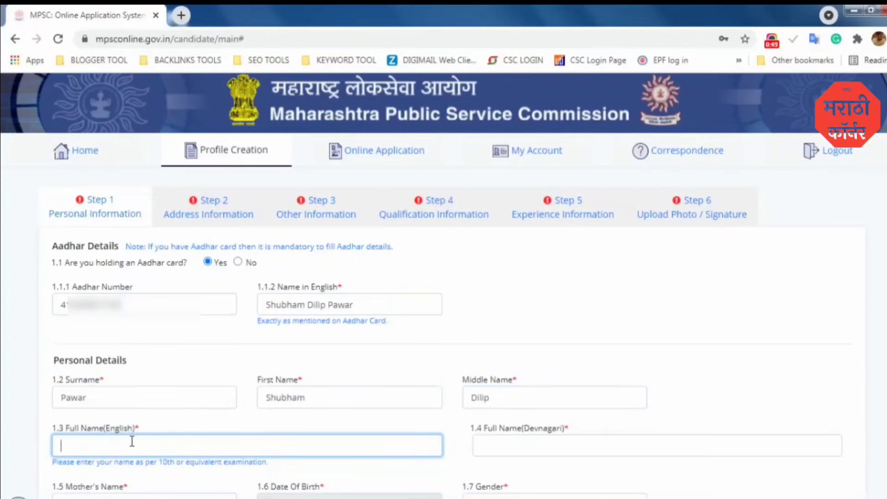
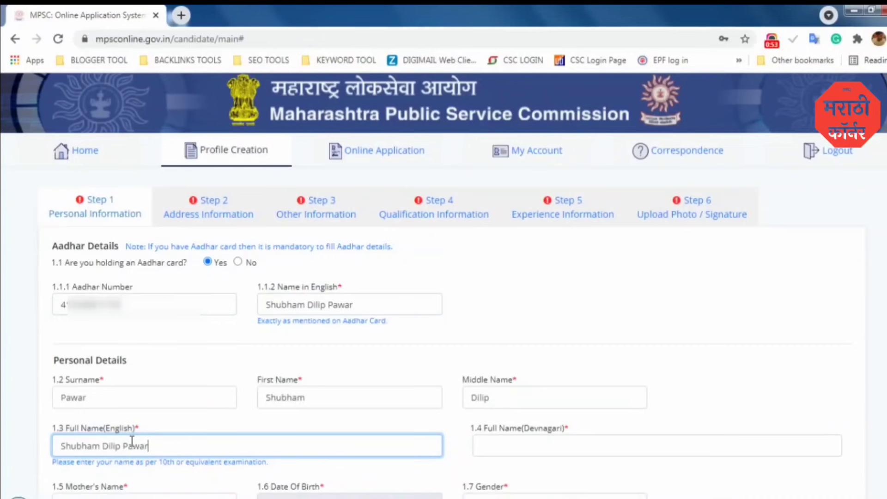
# Step: Switch to Marathi transliteration and begin typing the full name in Devnagari
pyautogui.click(521, 438)
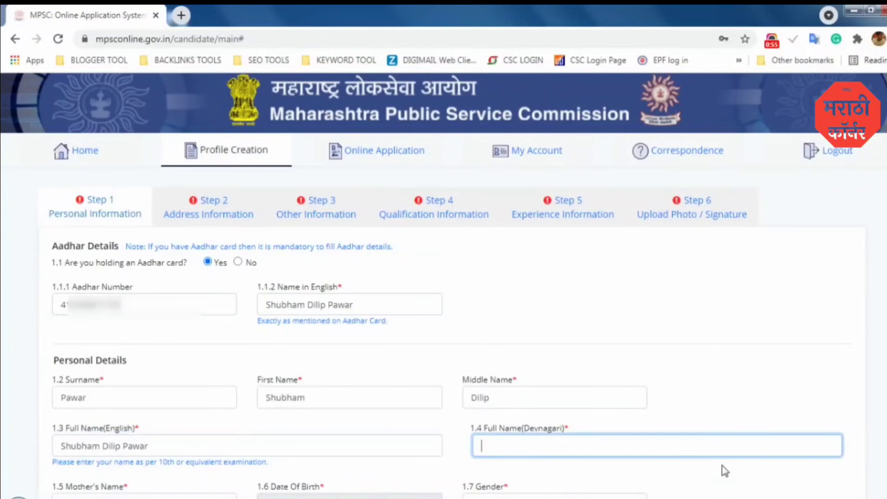
pyautogui.press('super+space')
pyautogui.write('S')
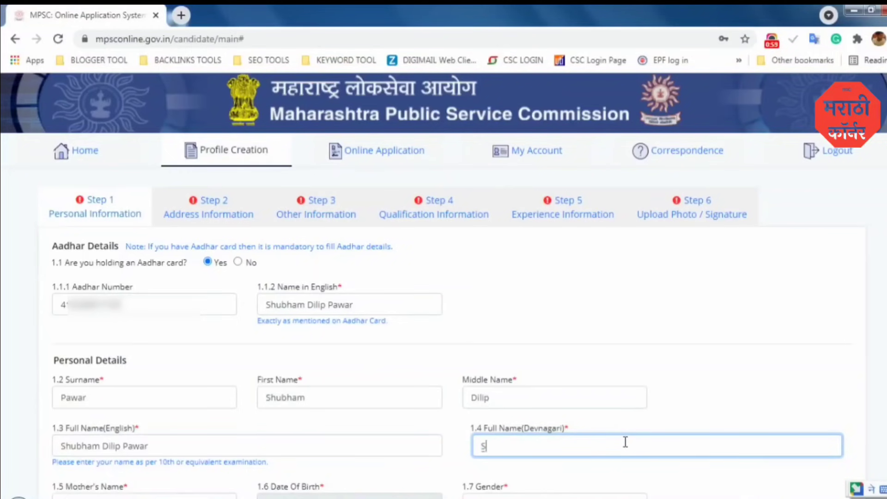
pyautogui.write('hubham')
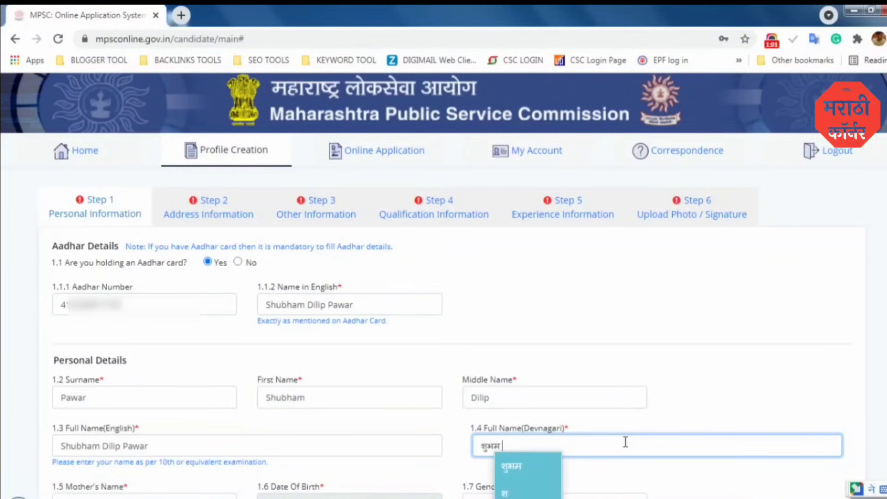
pyautogui.press('space')
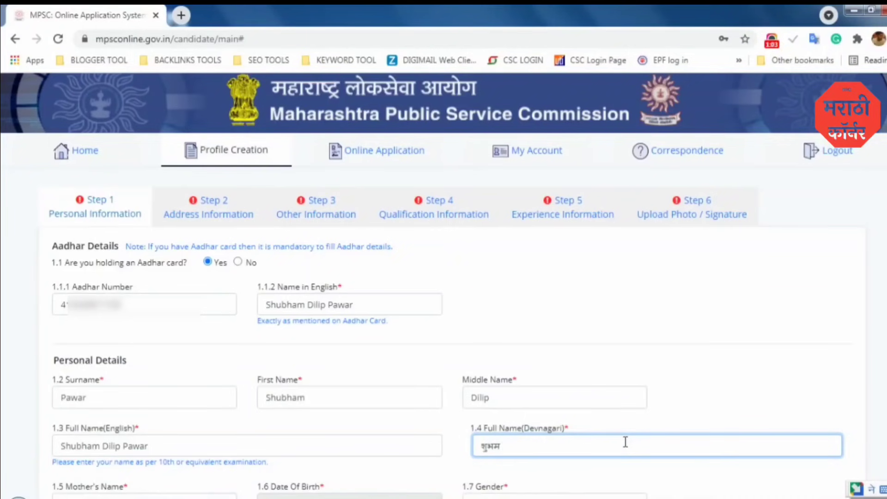
pyautogui.write('d')
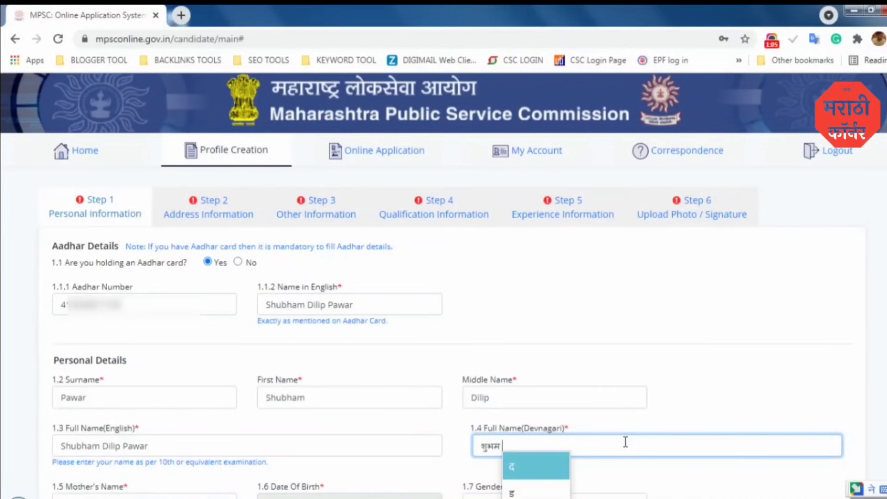
pyautogui.write('i')
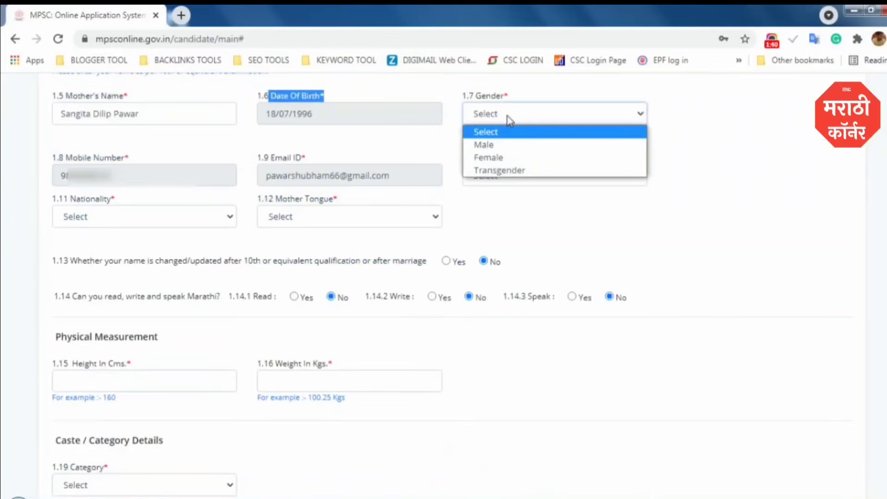
# Step: Set gender to Male and marital status to Married to reveal the small-family question
pyautogui.click(508, 144)
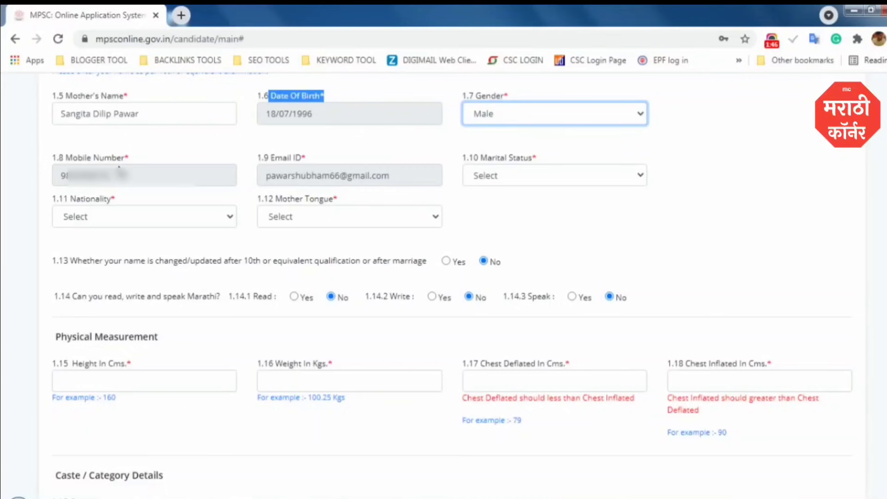
pyautogui.click(516, 173)
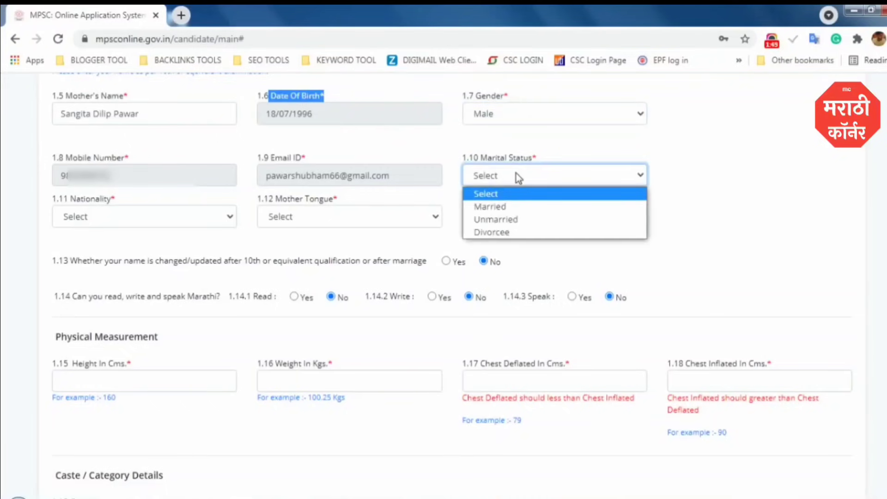
pyautogui.click(492, 218)
pyautogui.click(481, 174)
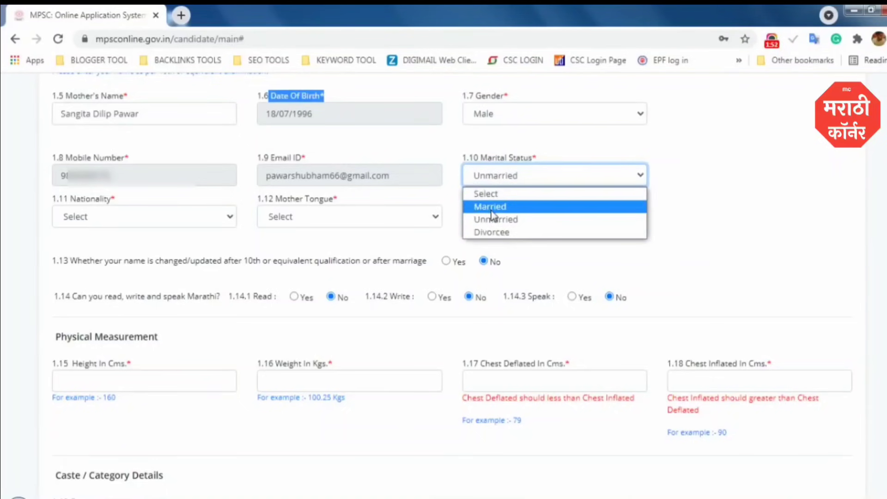
pyautogui.click(484, 208)
pyautogui.click(703, 199)
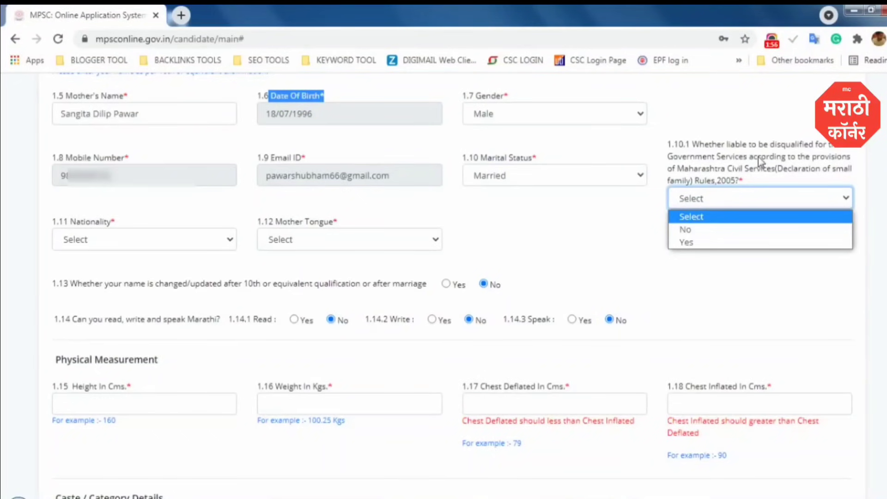
pyautogui.click(780, 159)
pyautogui.click(779, 160)
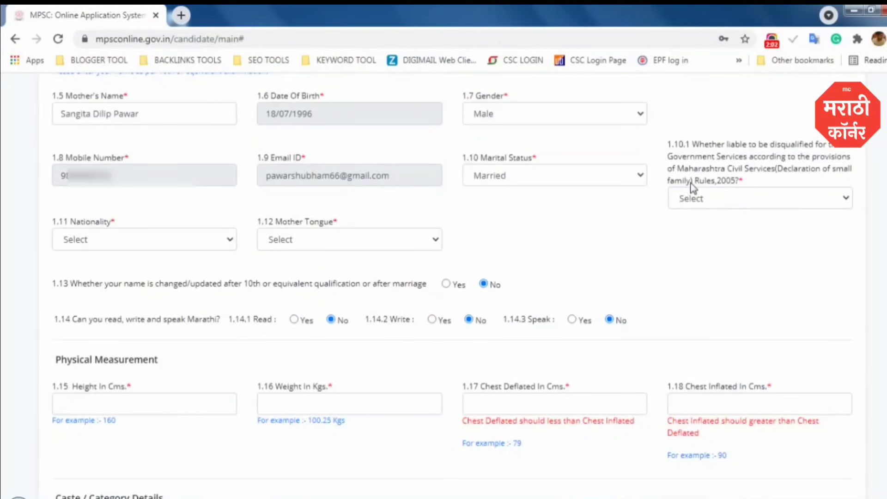
# Step: Try Yes and No on the small-family disqualification question, then restore marital status to Unmarried
pyautogui.moveTo(693, 180); pyautogui.dragTo(700, 199)
pyautogui.click(709, 201)
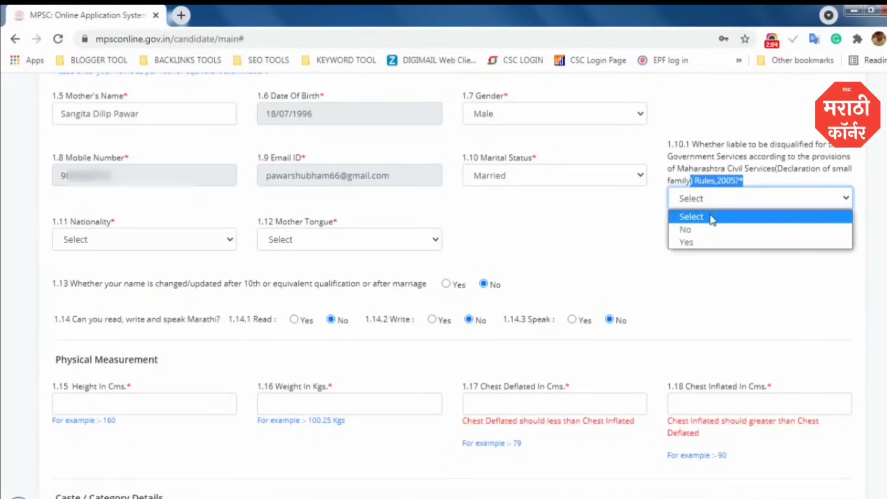
pyautogui.click(708, 243)
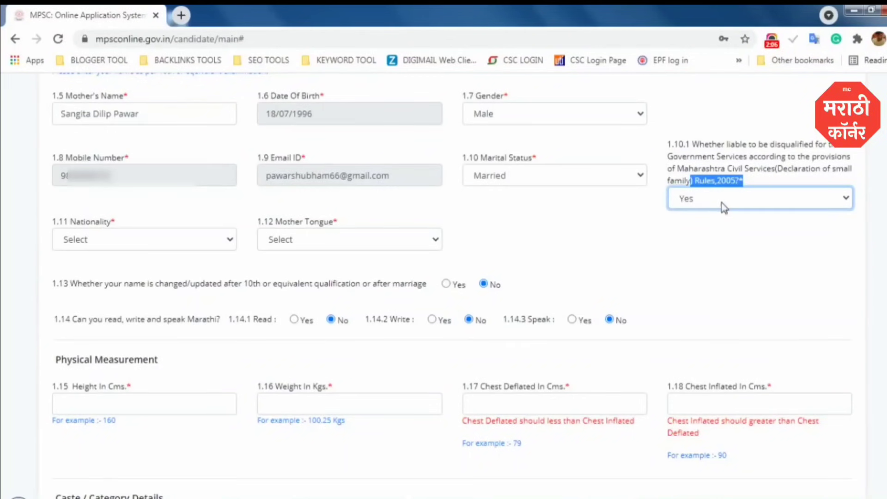
pyautogui.click(723, 207)
pyautogui.click(722, 229)
pyautogui.click(551, 178)
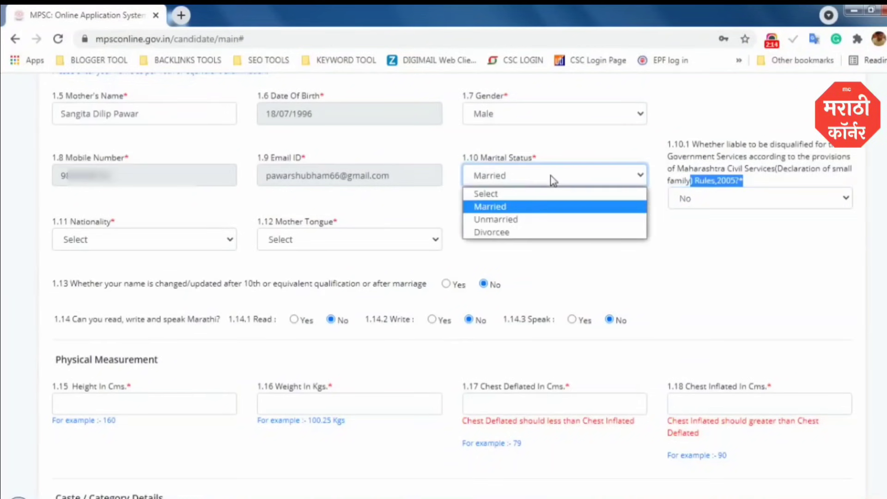
pyautogui.click(515, 220)
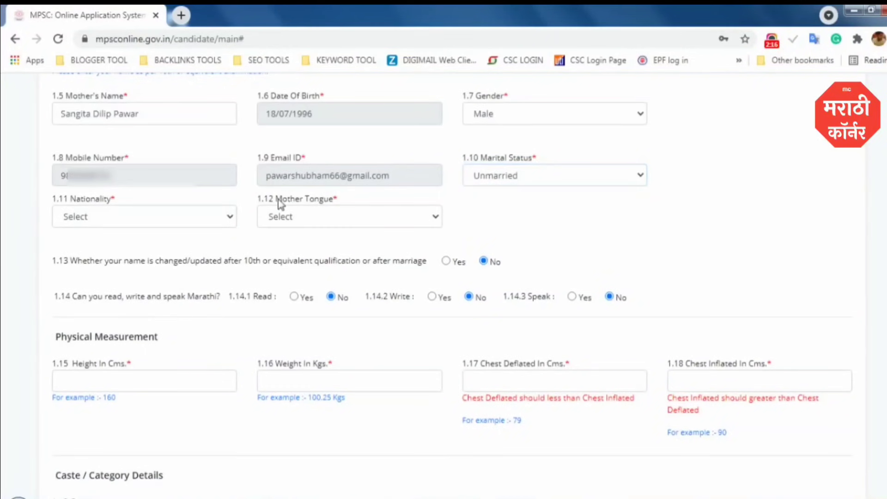
# Step: Set nationality to Indian and mother tongue to MARATHI
pyautogui.moveTo(72, 201); pyautogui.dragTo(124, 204)
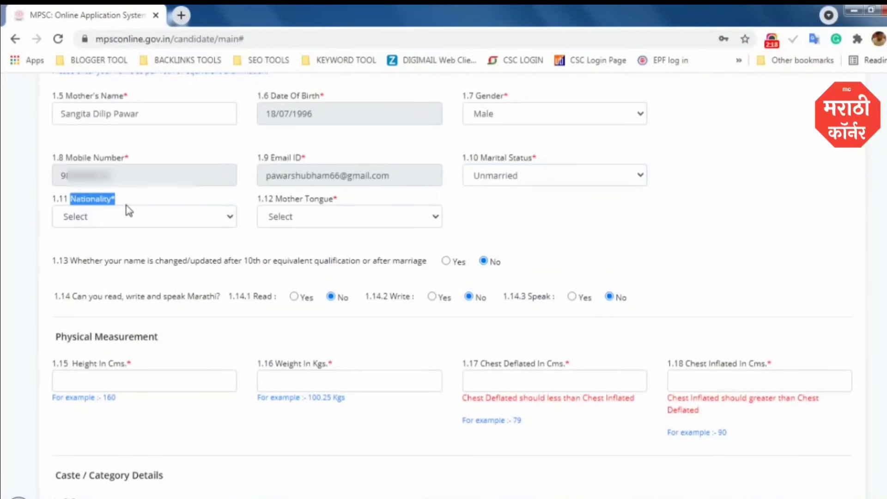
pyautogui.click(99, 217)
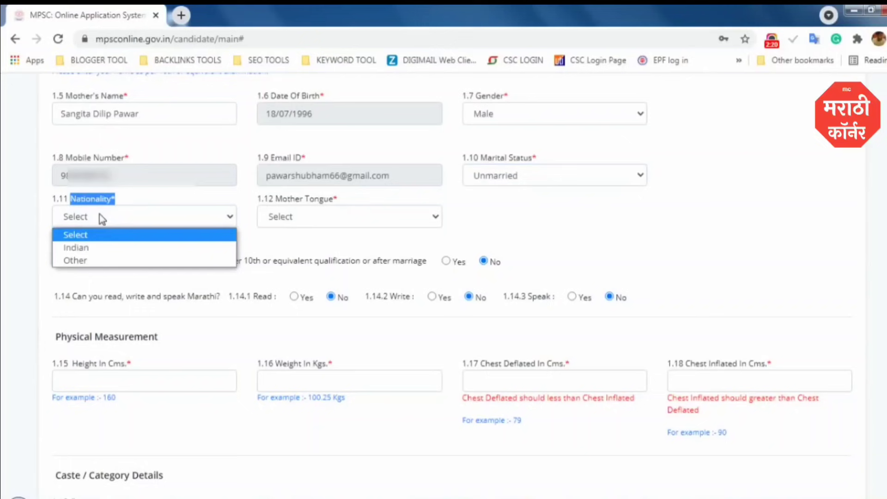
pyautogui.click(115, 244)
pyautogui.click(162, 230)
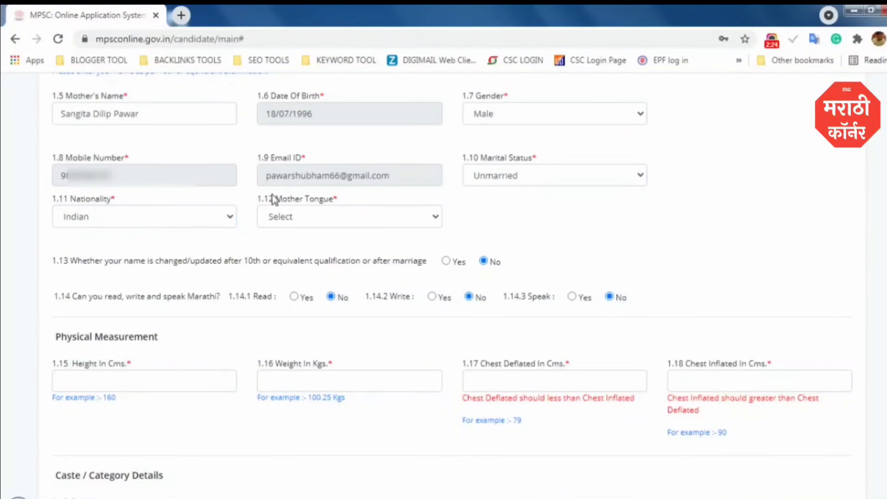
pyautogui.moveTo(269, 198); pyautogui.dragTo(337, 196)
pyautogui.click(333, 220)
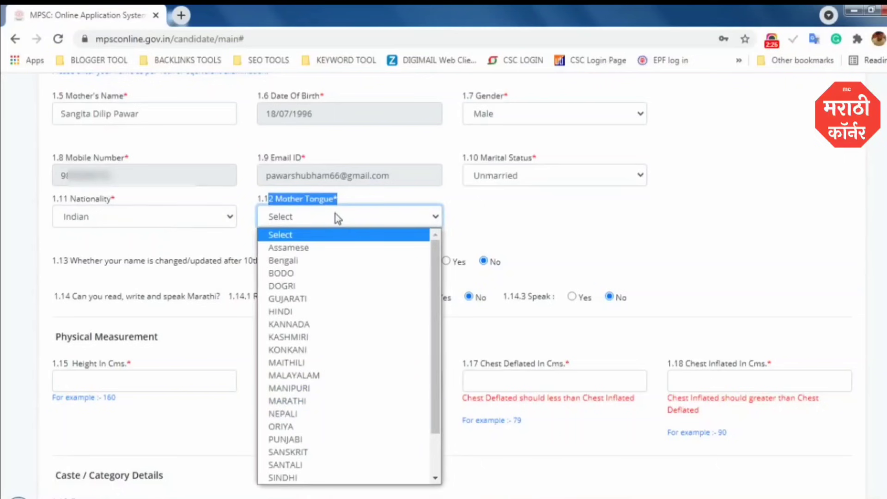
pyautogui.press('m')
pyautogui.press('m')
pyautogui.press('m')
pyautogui.press('m')
pyautogui.press('Return')
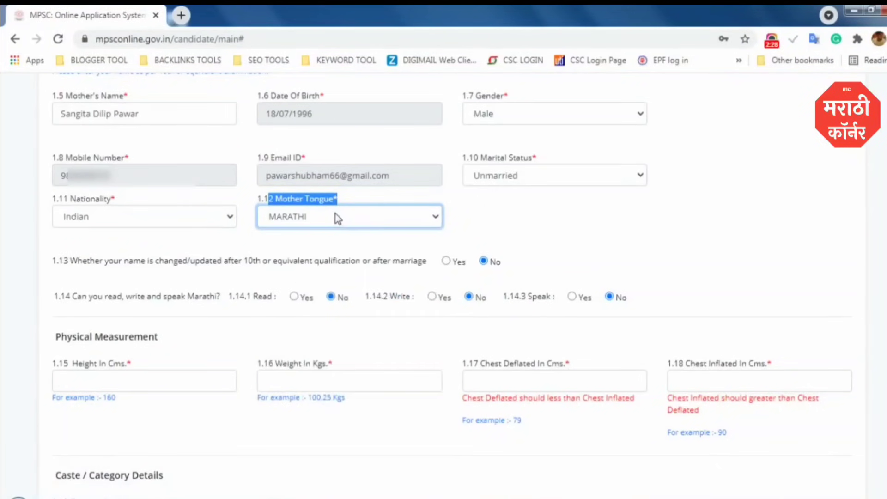
pyautogui.click(279, 247)
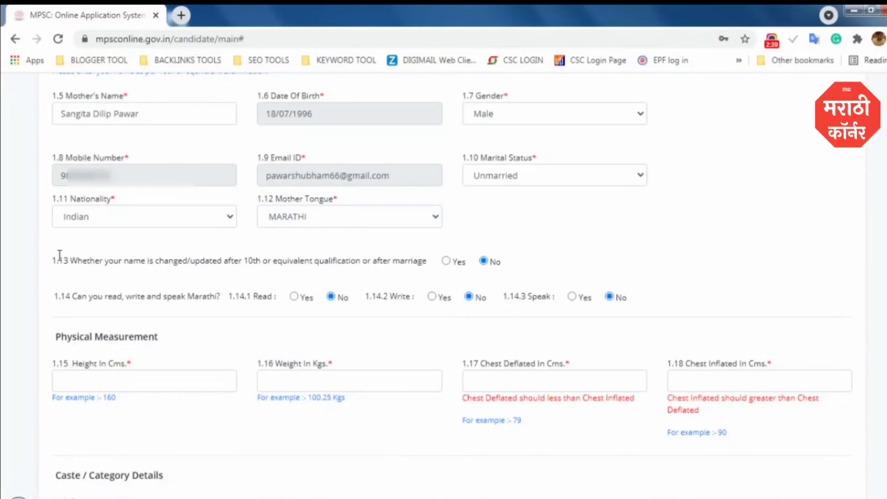
# Step: Toggle the 1.13 name-change question to Yes and back to No
pyautogui.moveTo(73, 261); pyautogui.dragTo(300, 259)
pyautogui.click(311, 259)
pyautogui.moveTo(245, 260); pyautogui.dragTo(423, 259)
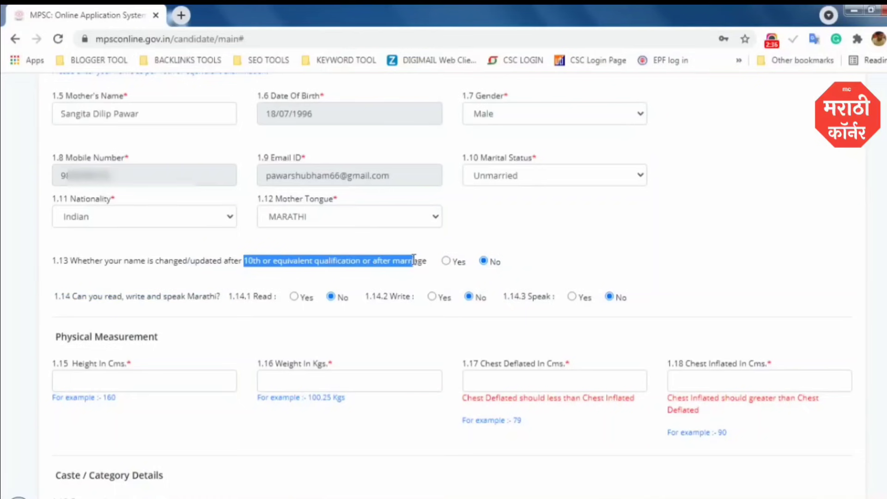
pyautogui.click(338, 259)
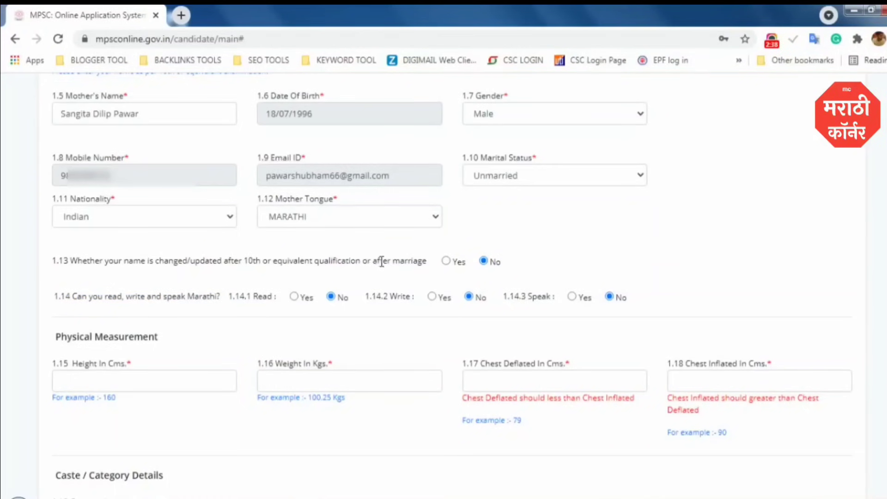
pyautogui.moveTo(391, 261); pyautogui.dragTo(429, 265)
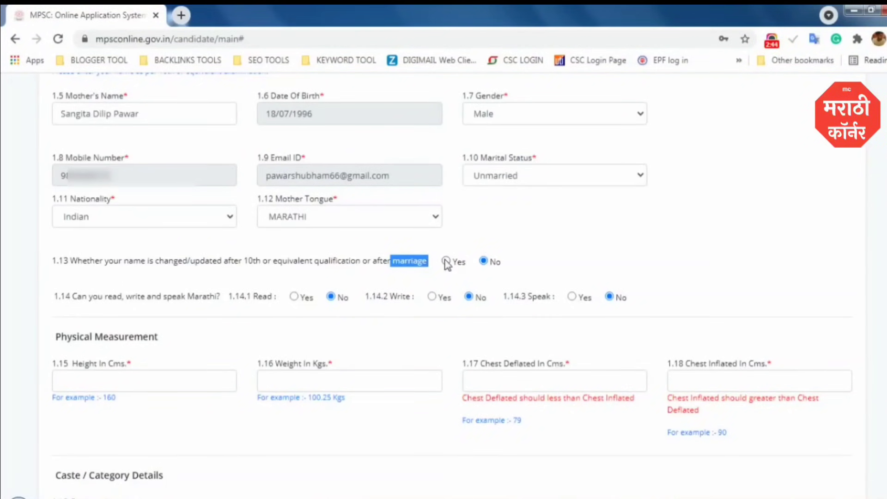
pyautogui.click(447, 262)
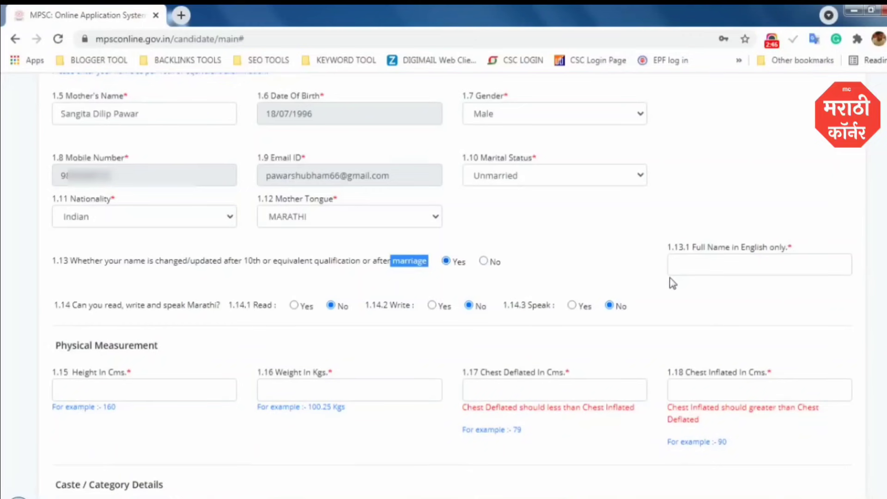
pyautogui.click(705, 263)
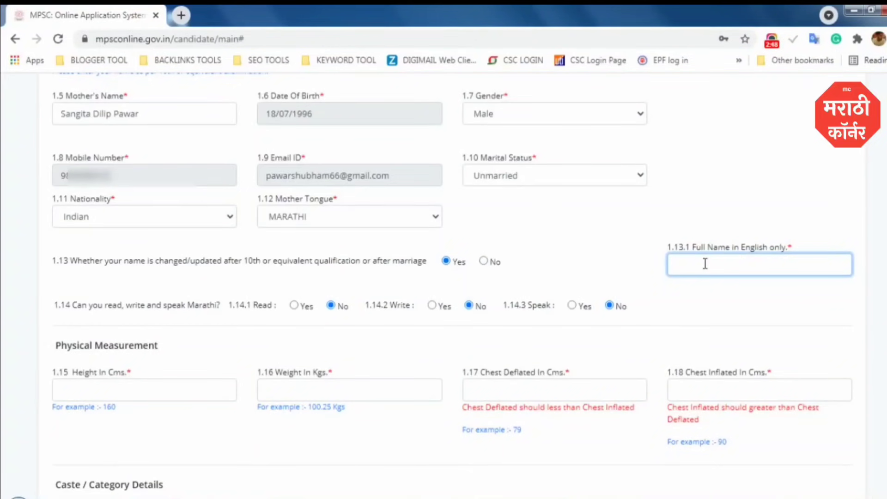
pyautogui.click(483, 262)
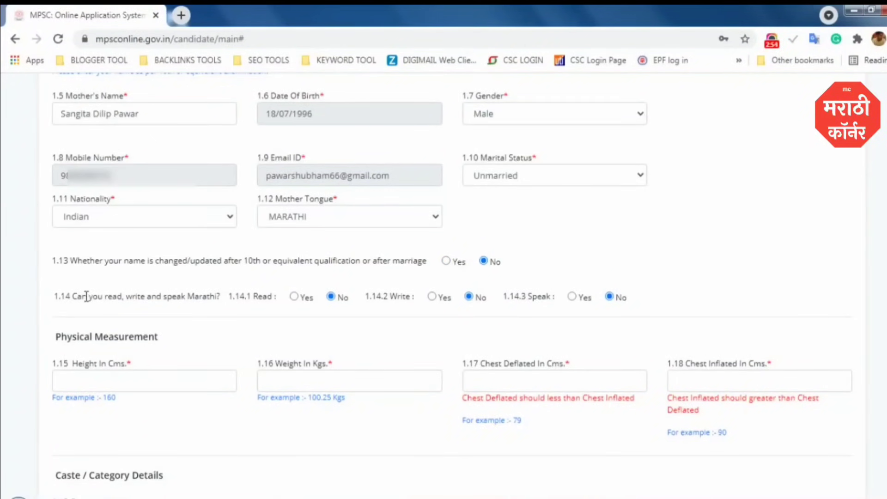
# Step: Answer Yes to reading, writing and speaking Marathi
pyautogui.moveTo(72, 296); pyautogui.dragTo(208, 300)
pyautogui.click(238, 306)
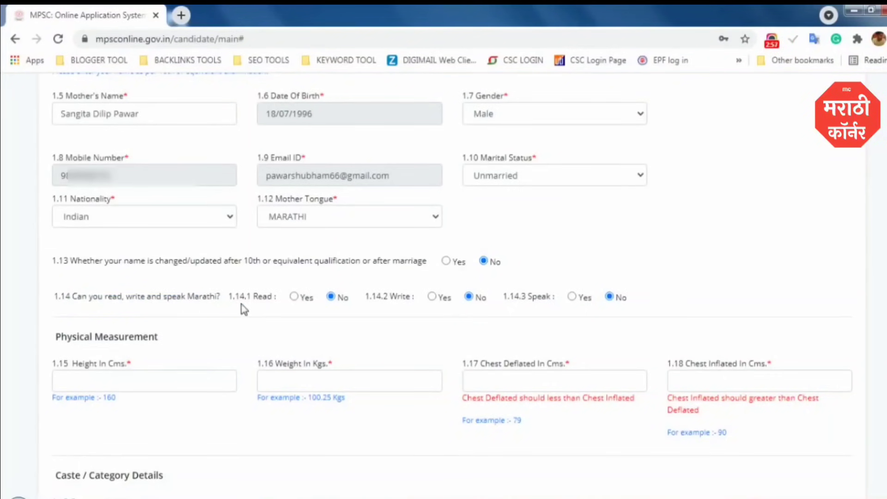
pyautogui.click(294, 297)
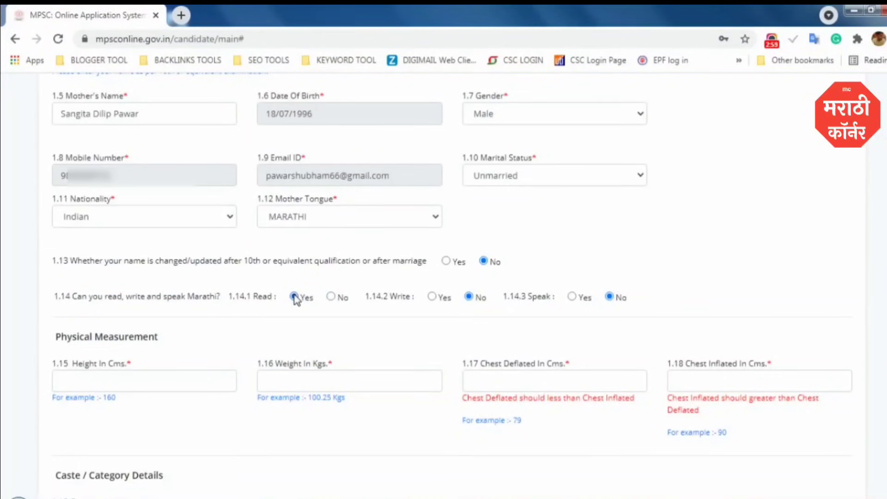
pyautogui.click(432, 297)
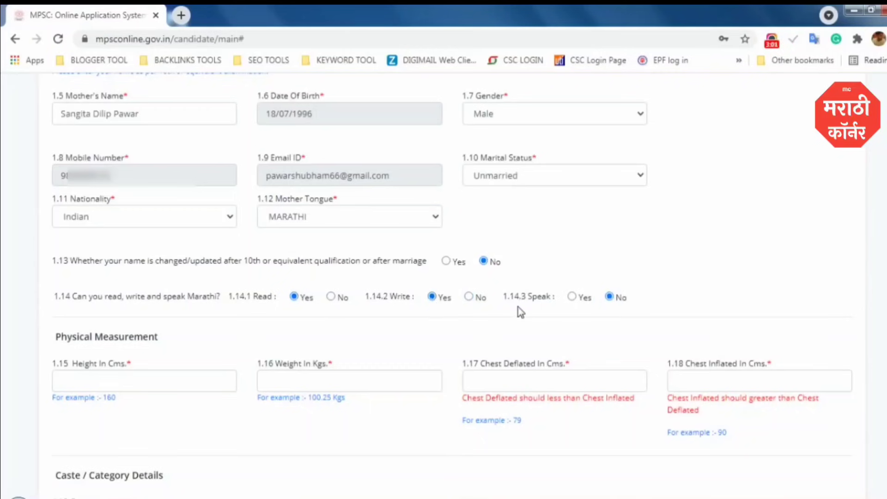
pyautogui.click(572, 297)
pyautogui.moveTo(58, 335); pyautogui.dragTo(164, 333)
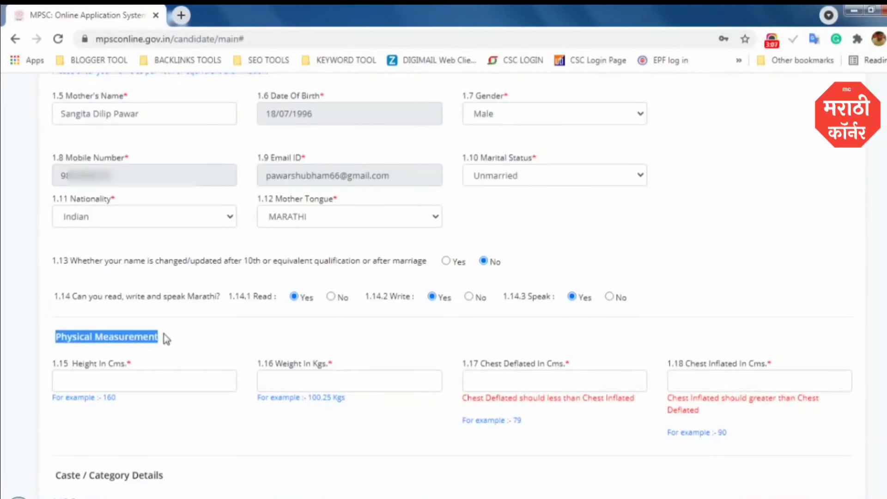
# Step: Enter height 158 cm, weight 50 kg, chest deflated 70 cm and chest inflated 80 cm
pyautogui.click(160, 377)
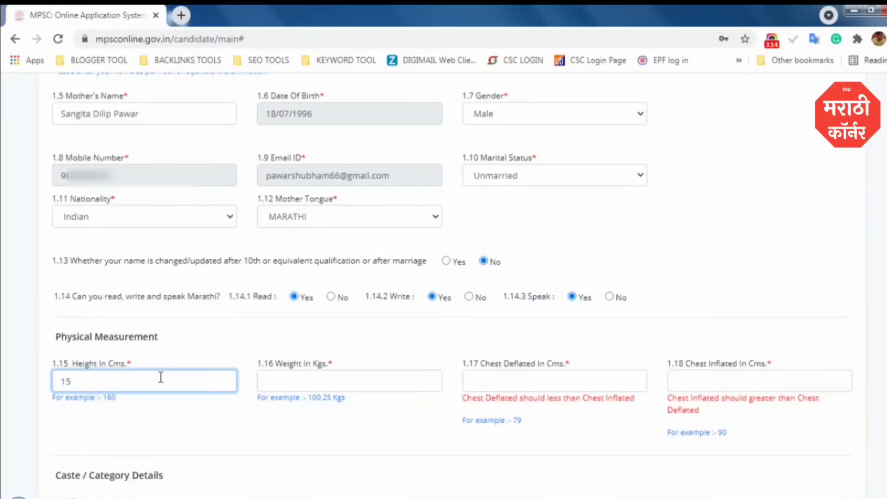
pyautogui.write('15')
pyautogui.press('BackSpace')
pyautogui.press('BackSpace')
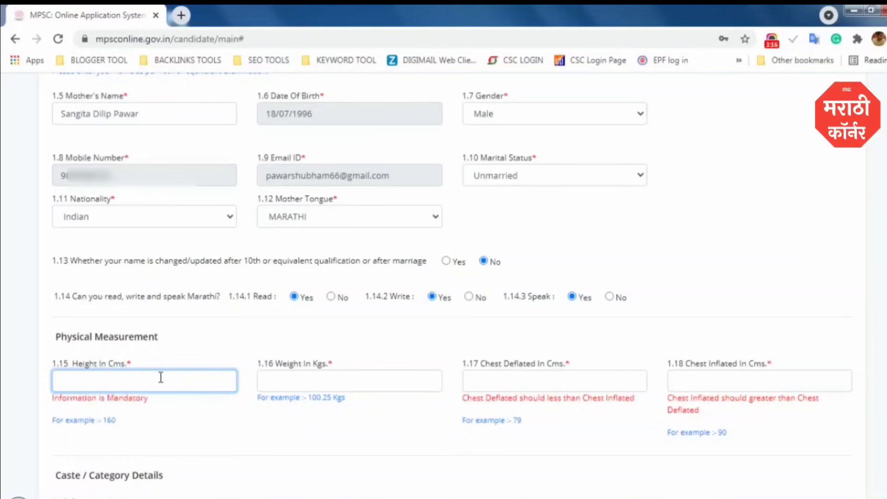
pyautogui.write('158')
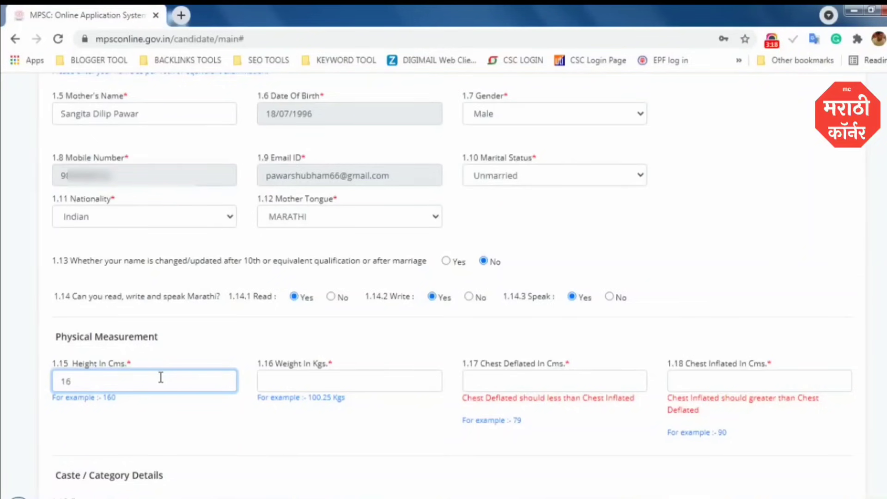
pyautogui.click(280, 377)
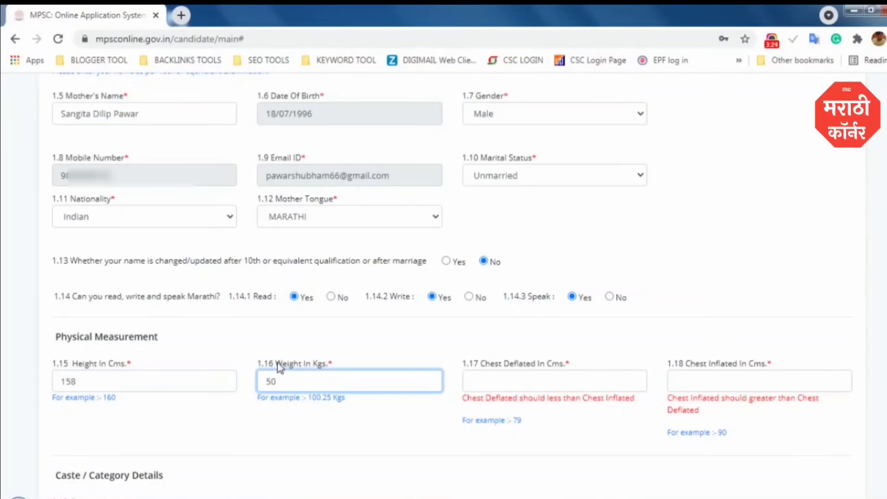
pyautogui.moveTo(276, 364); pyautogui.dragTo(325, 368)
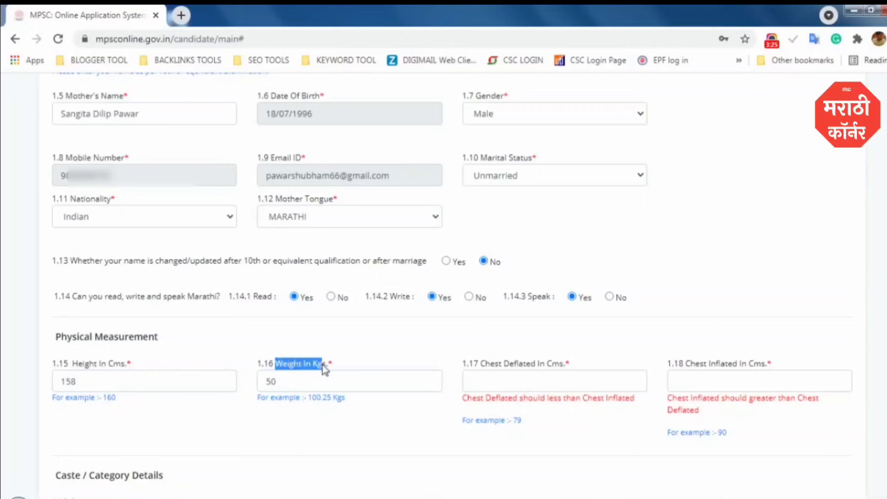
pyautogui.click(393, 354)
pyautogui.moveTo(481, 364); pyautogui.dragTo(553, 364)
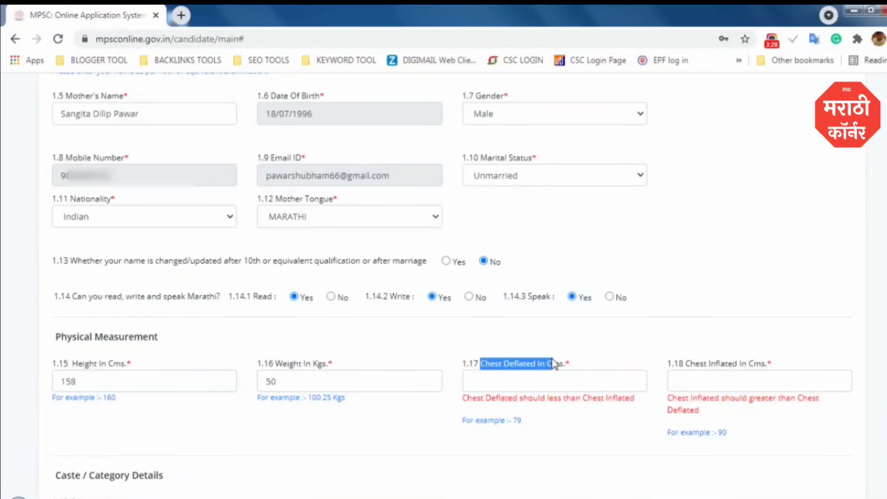
pyautogui.click(554, 381)
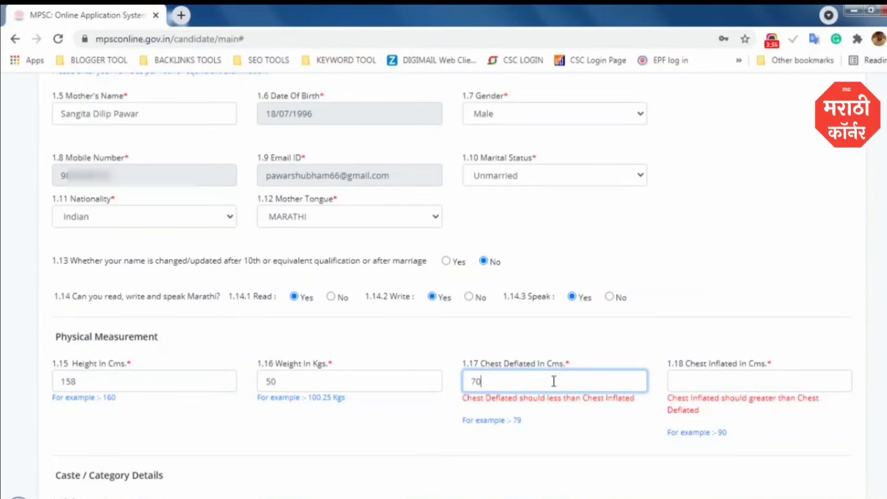
pyautogui.click(729, 380)
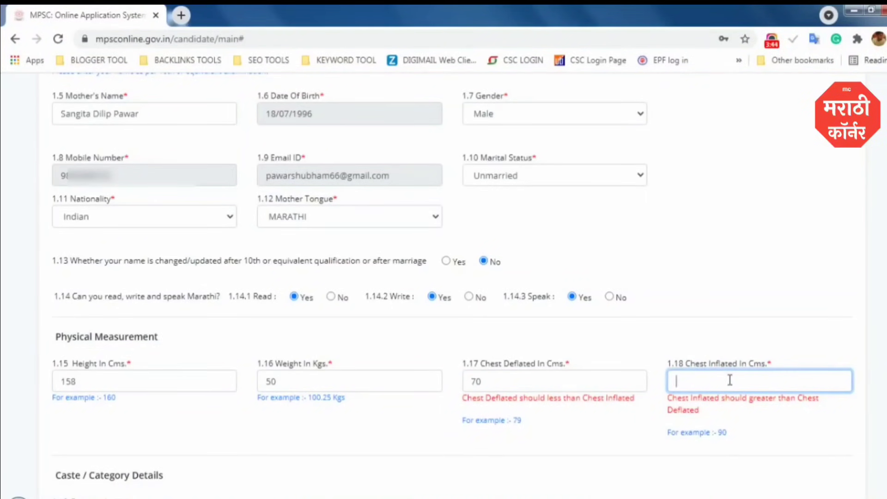
pyautogui.write('90')
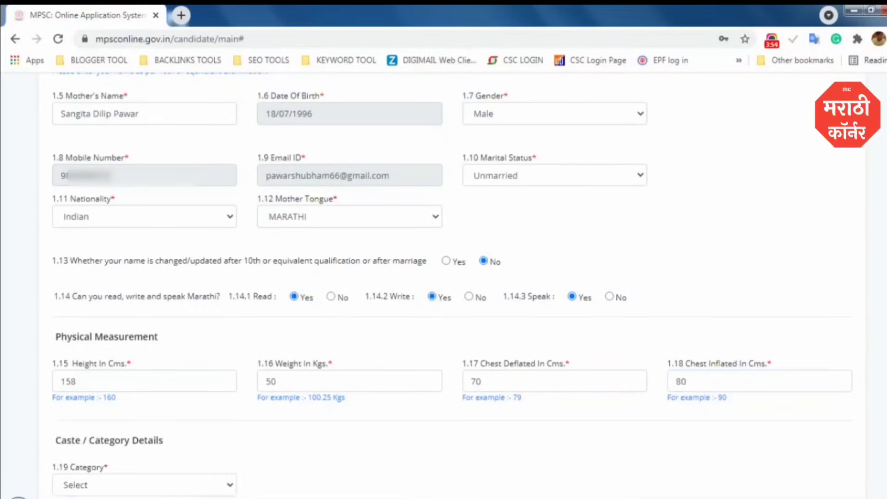
pyautogui.scroll(-8, 452, 286)
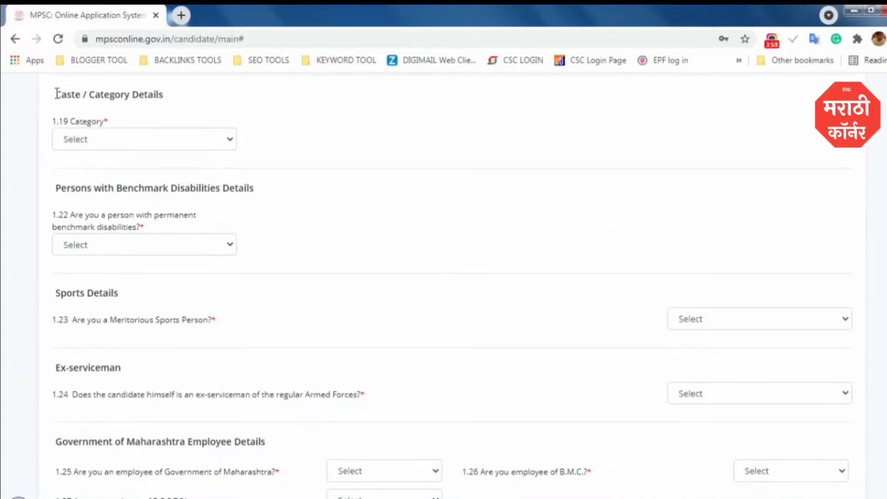
# Step: Choose Unreserved from the 1.19 Category dropdown under Caste / Category Details
pyautogui.moveTo(57, 93); pyautogui.dragTo(190, 99)
pyautogui.click(117, 145)
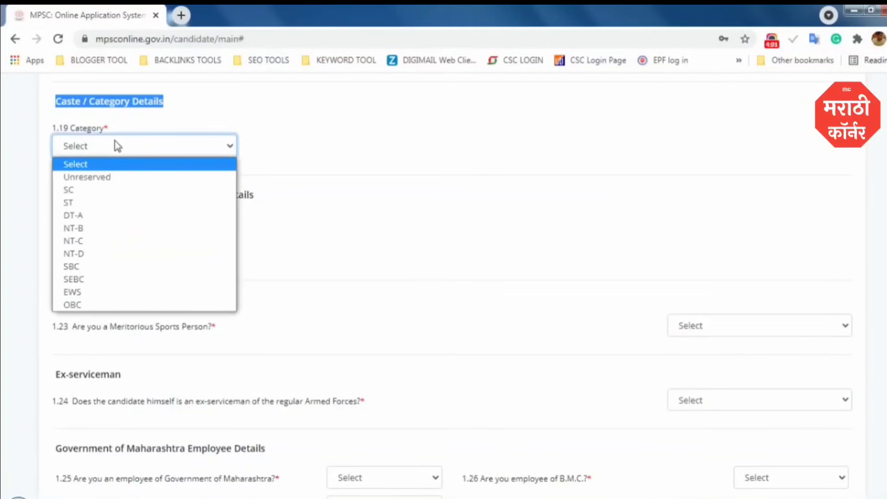
pyautogui.click(112, 184)
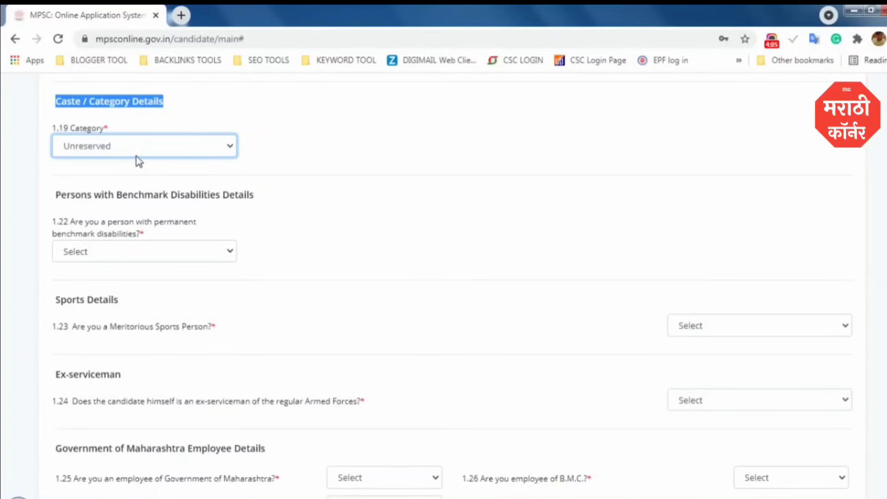
pyautogui.click(145, 156)
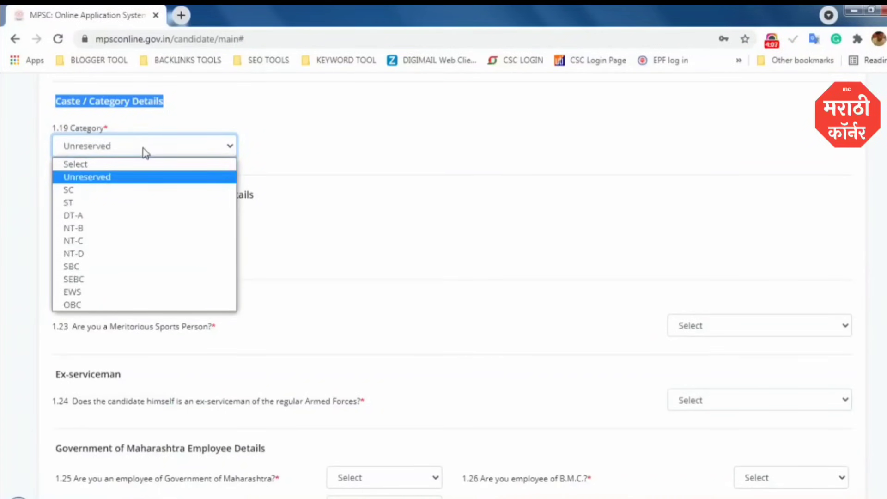
pyautogui.click(102, 178)
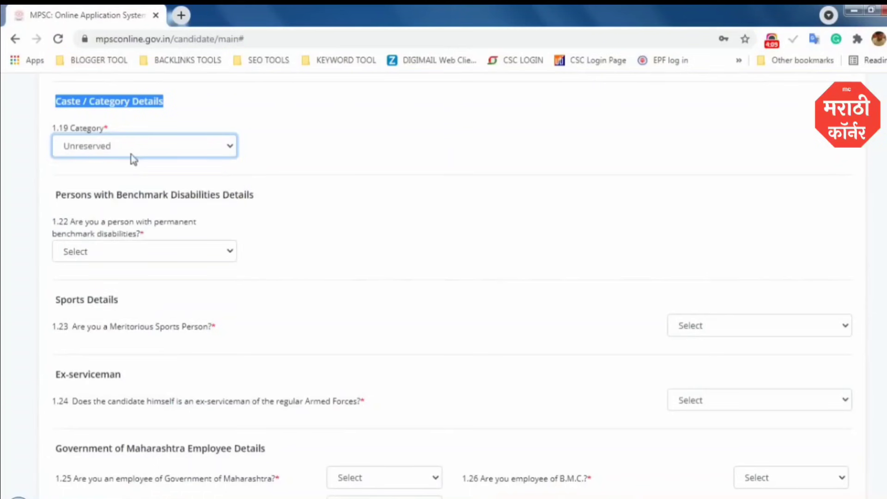
pyautogui.click(144, 152)
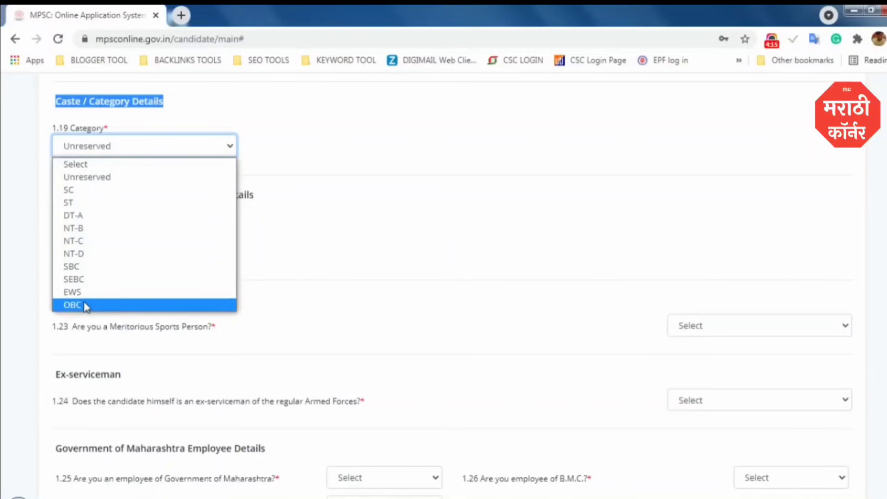
pyautogui.click(131, 179)
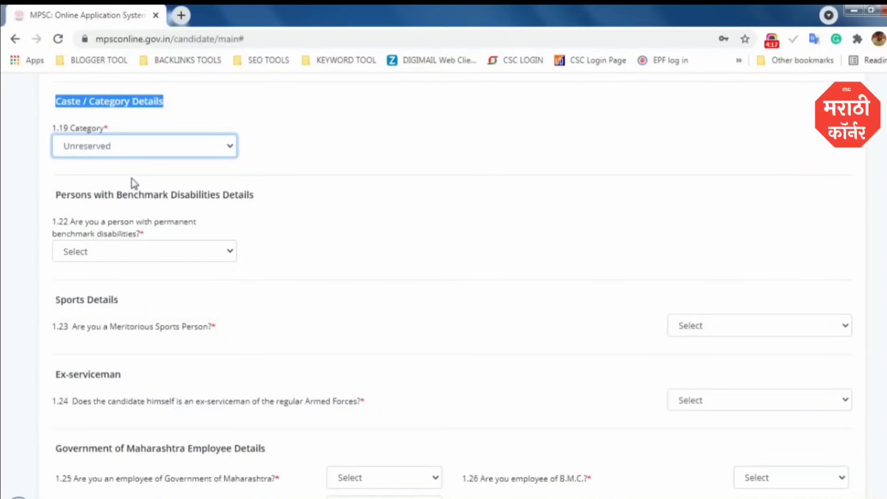
pyautogui.click(90, 184)
pyautogui.moveTo(56, 194); pyautogui.dragTo(209, 199)
pyautogui.tripleClick(227, 196)
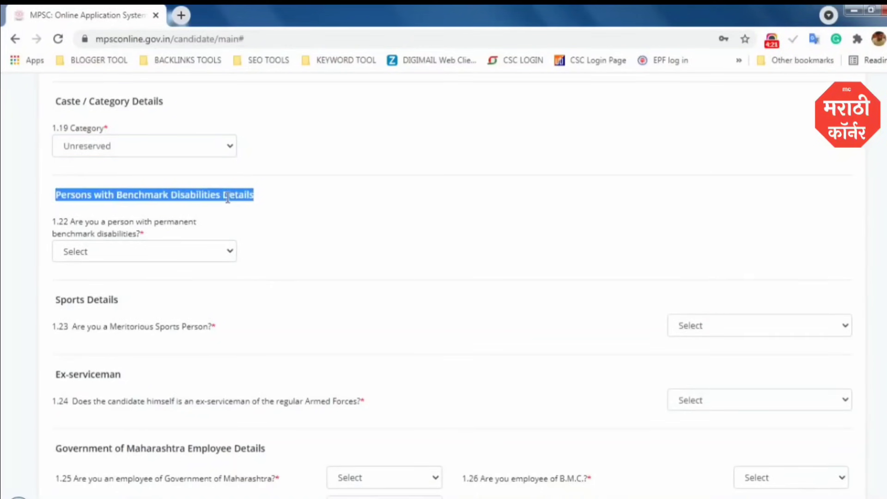
# Step: Answer Yes to the disability question, choosing Locomotor disability with Cerebral palsy sub-category
pyautogui.moveTo(75, 222); pyautogui.dragTo(149, 233)
pyautogui.click(151, 245)
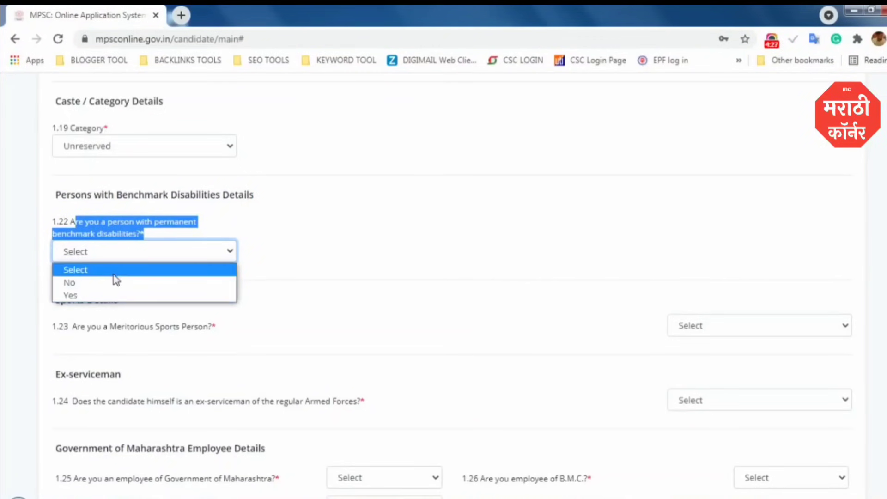
pyautogui.click(116, 283)
pyautogui.click(160, 254)
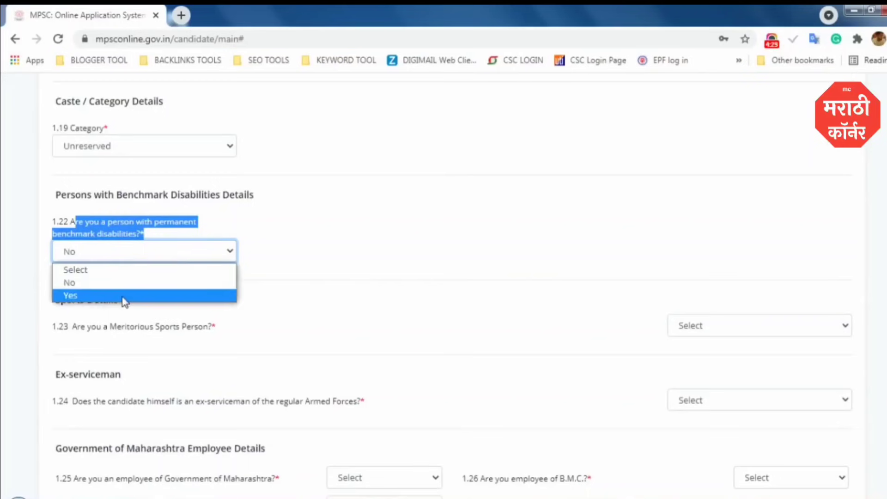
pyautogui.click(122, 295)
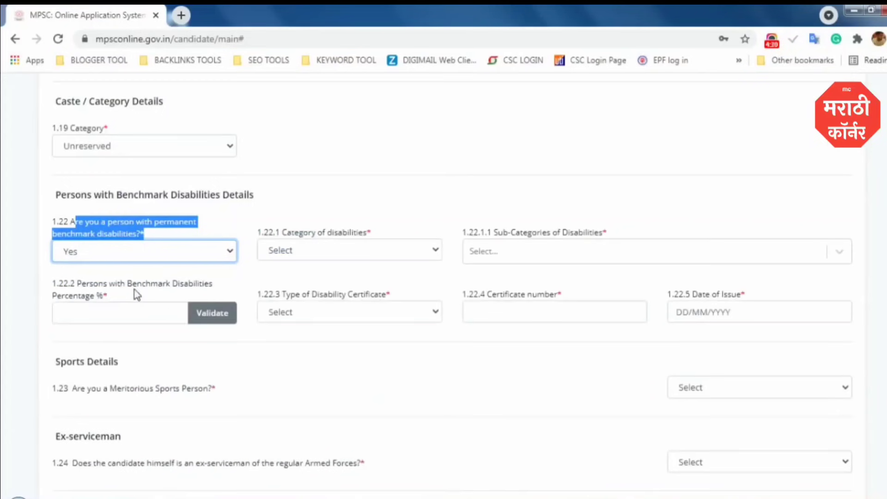
pyautogui.click(318, 254)
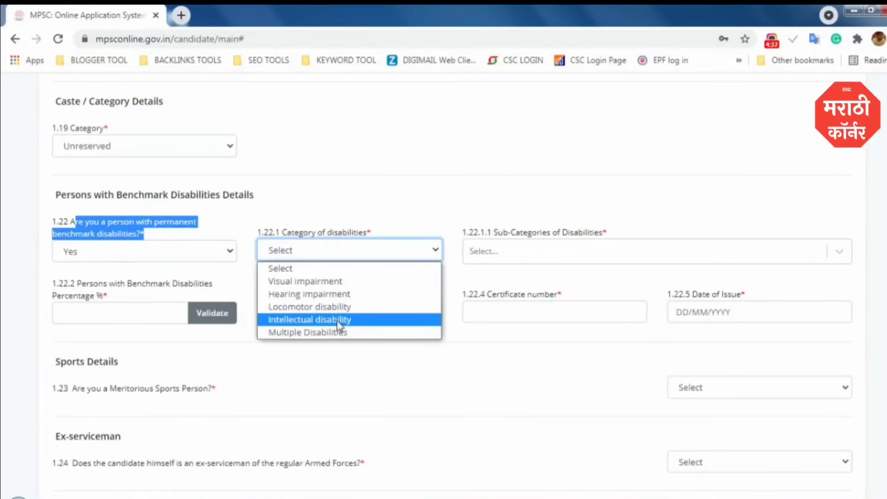
pyautogui.click(352, 307)
pyautogui.click(478, 252)
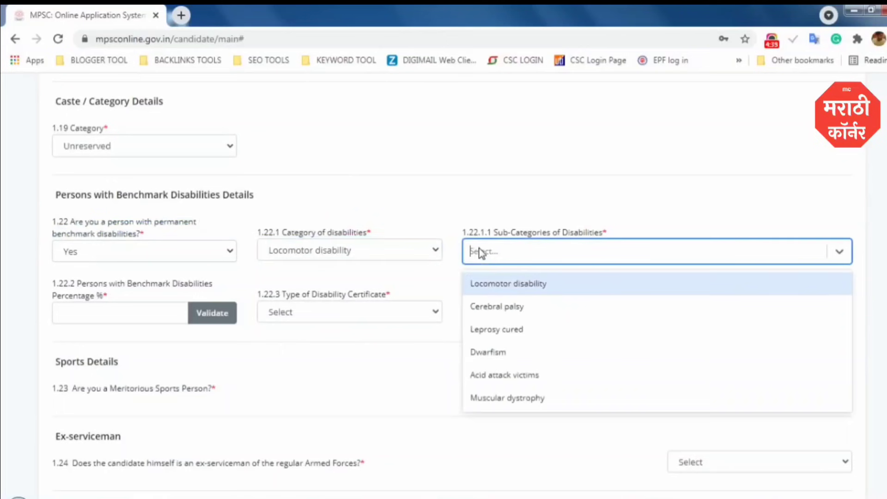
pyautogui.click(493, 307)
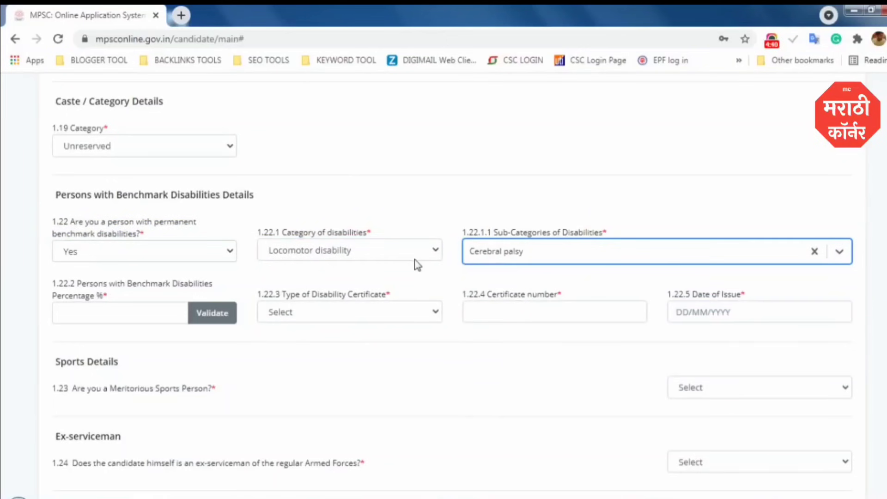
pyautogui.click(145, 311)
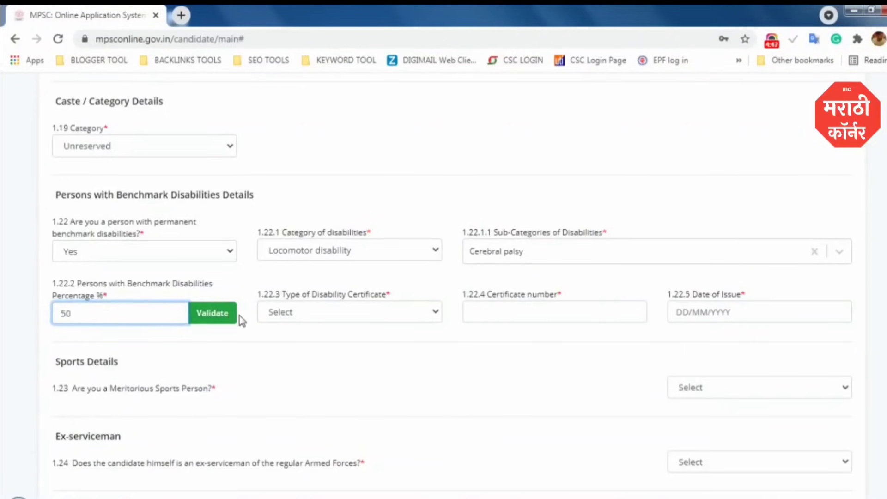
# Step: Pick Swavalamban as certificate type, then answer the permanent benchmark disability question No
pyautogui.click(295, 318)
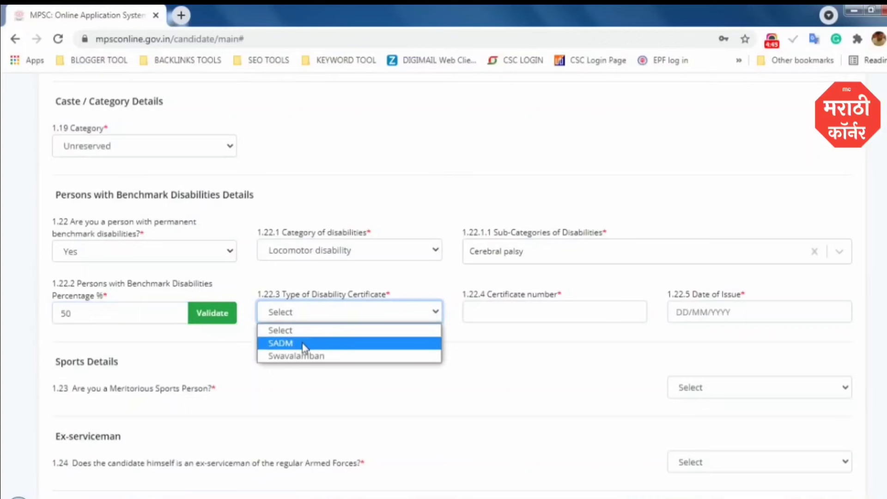
pyautogui.click(304, 344)
pyautogui.click(307, 319)
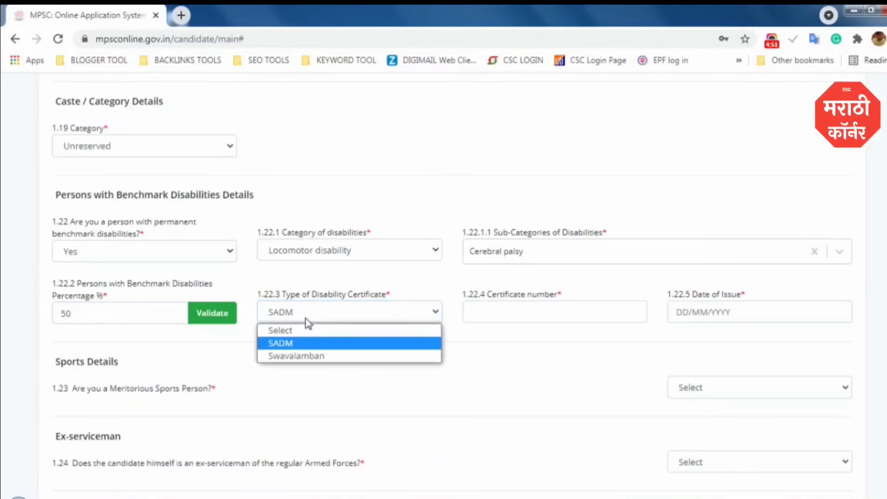
pyautogui.click(310, 356)
pyautogui.click(488, 304)
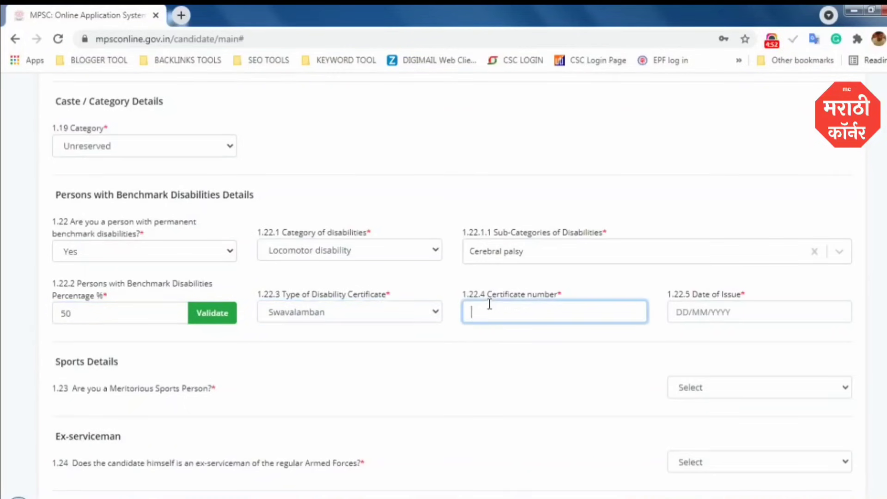
pyautogui.click(189, 251)
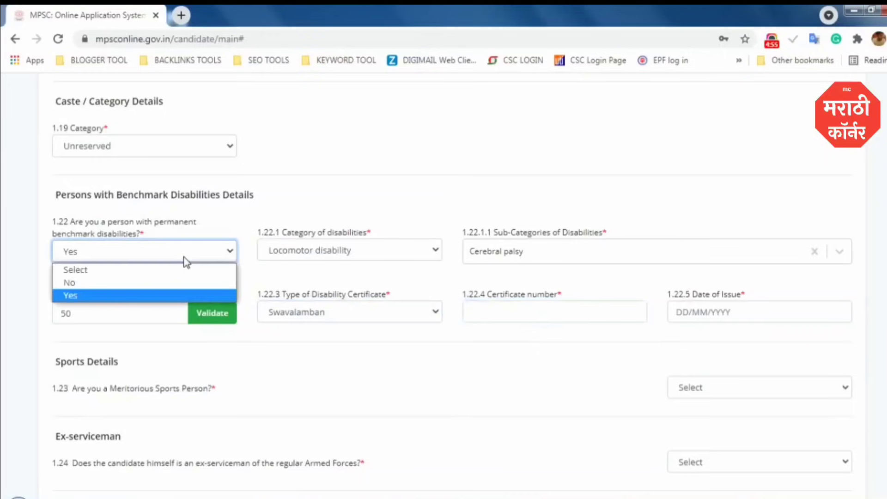
pyautogui.click(159, 283)
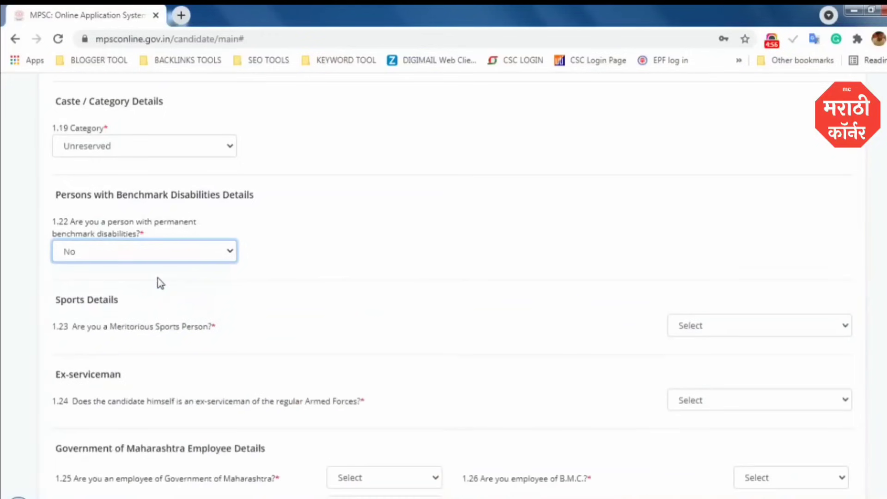
pyautogui.tripleClick(60, 298)
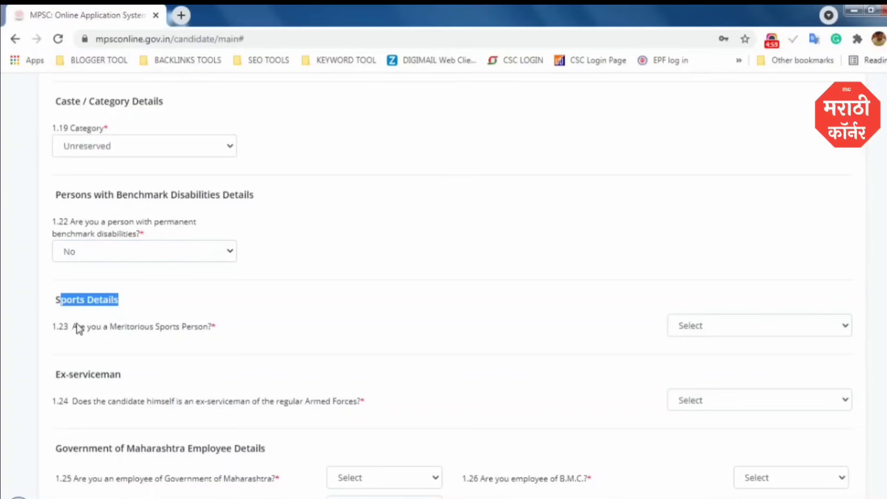
# Step: Answer Yes to question 1.23, Meritorious Sports Person
pyautogui.click(77, 330)
pyautogui.moveTo(75, 326); pyautogui.dragTo(51, 326)
pyautogui.click(158, 333)
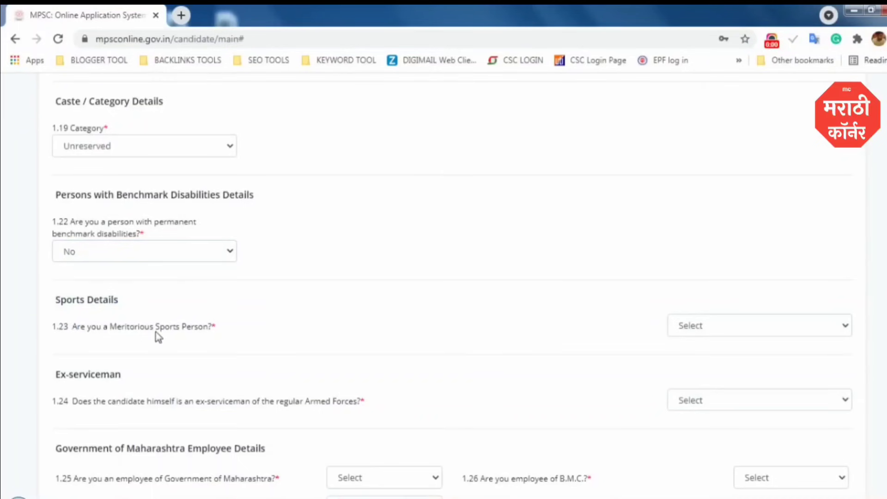
pyautogui.moveTo(159, 328); pyautogui.dragTo(51, 326)
pyautogui.click(471, 326)
pyautogui.click(702, 326)
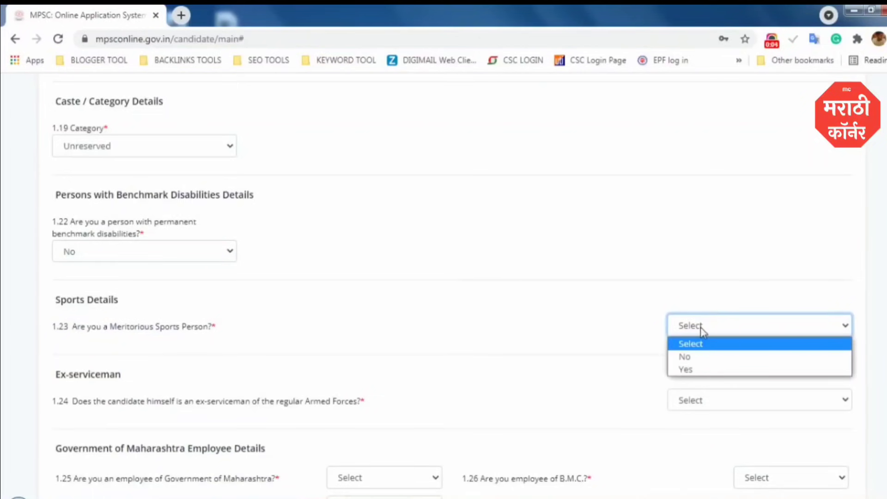
pyautogui.press('Escape')
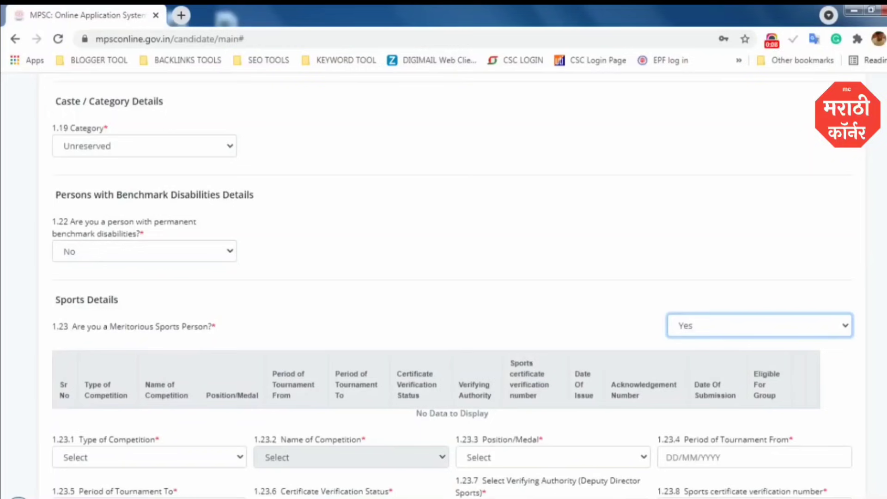
# Step: Choose State Level School Games Competition as the 1.23.1 competition type
pyautogui.scroll(-4, 453, 289)
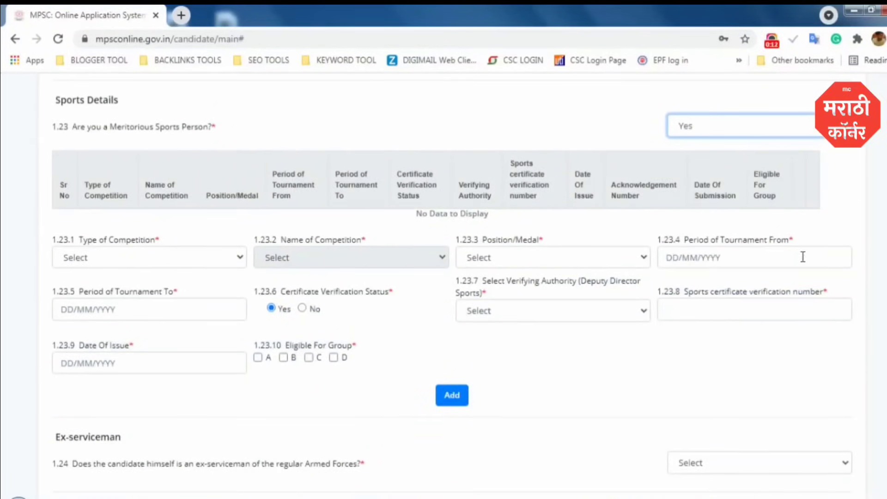
pyautogui.click(118, 267)
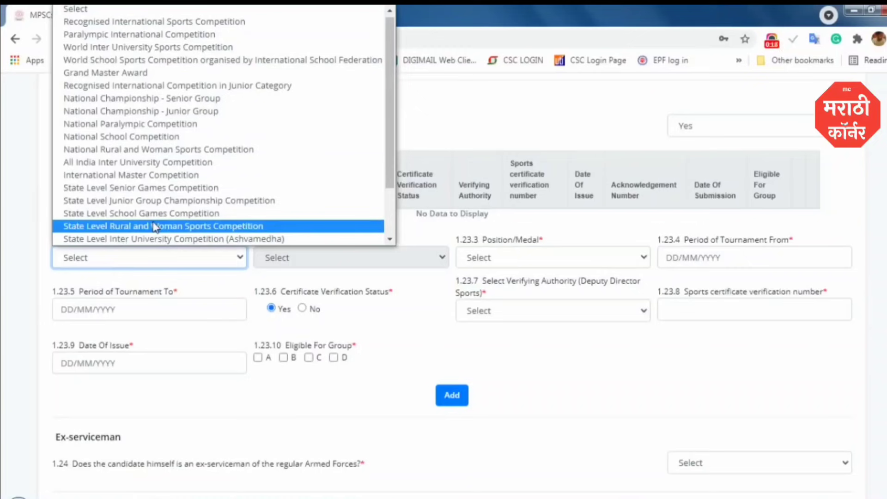
pyautogui.press('Down')
pyautogui.press('Down')
pyautogui.press('Down')
pyautogui.press('Down')
pyautogui.press('Down')
pyautogui.press('Down')
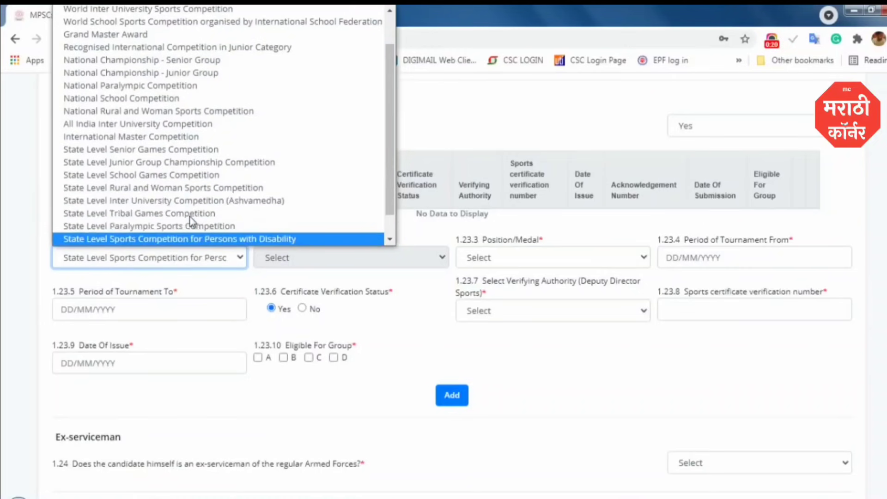
pyautogui.press('Home')
pyautogui.press('s')
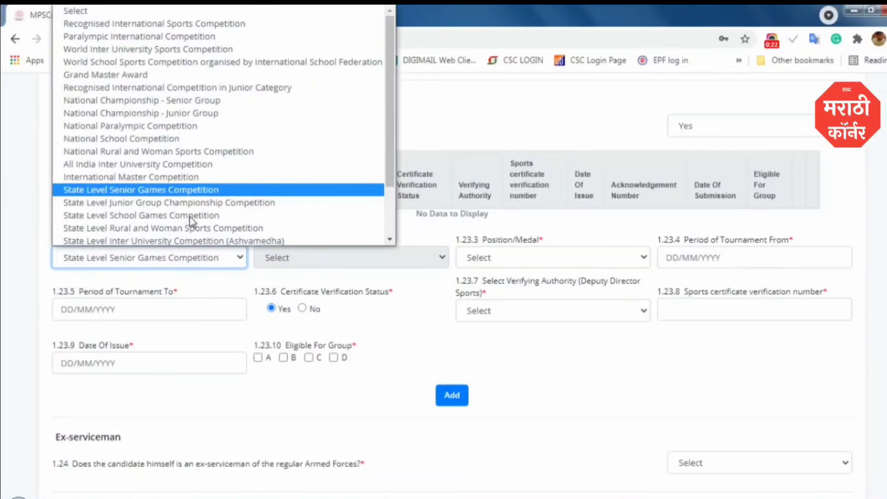
pyautogui.press('Up')
pyautogui.press('Up')
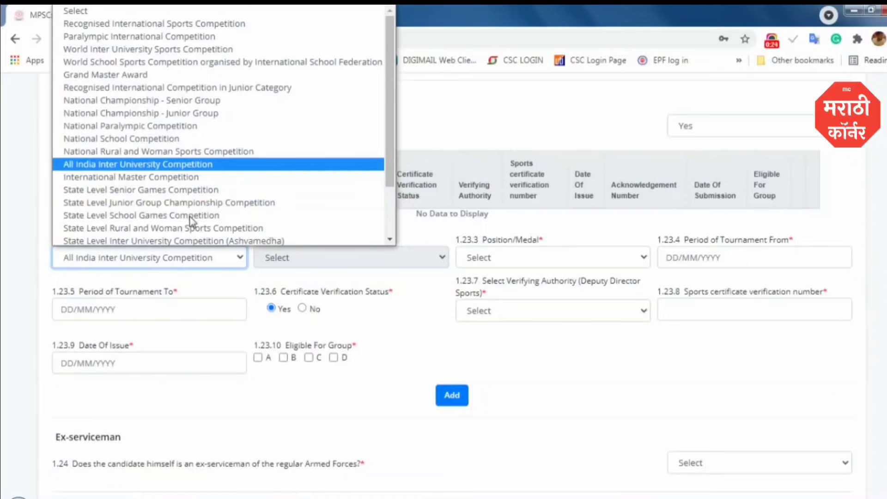
pyautogui.press('Up')
pyautogui.press('Down')
pyautogui.press('Down')
pyautogui.press('Down')
pyautogui.press('Down')
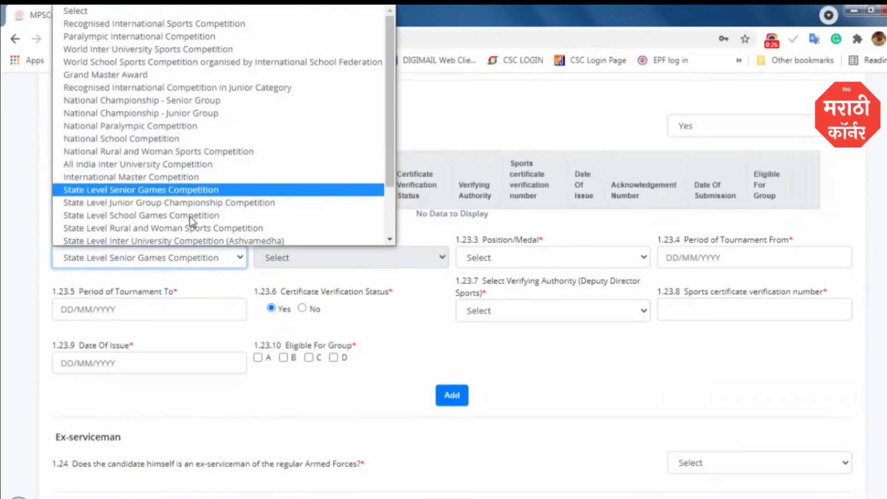
pyautogui.press('Down')
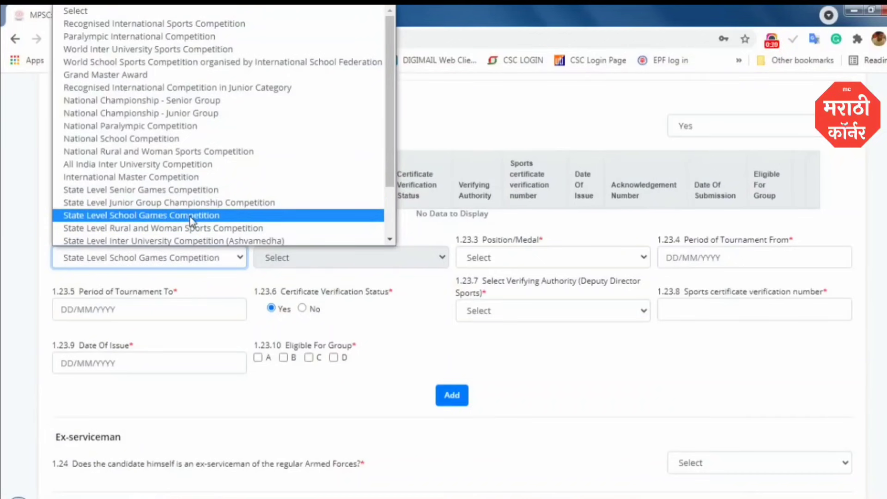
pyautogui.click(194, 218)
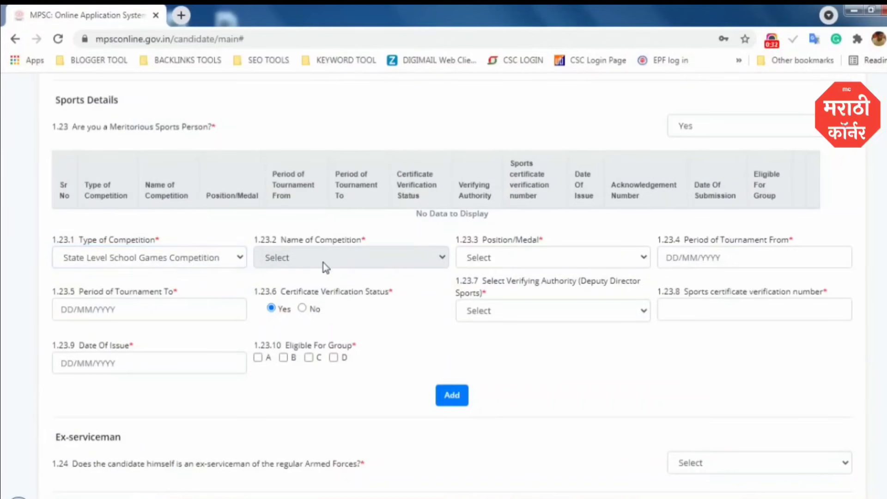
# Step: Set the 1.23.3 position/medal to First/Gold
pyautogui.click(500, 266)
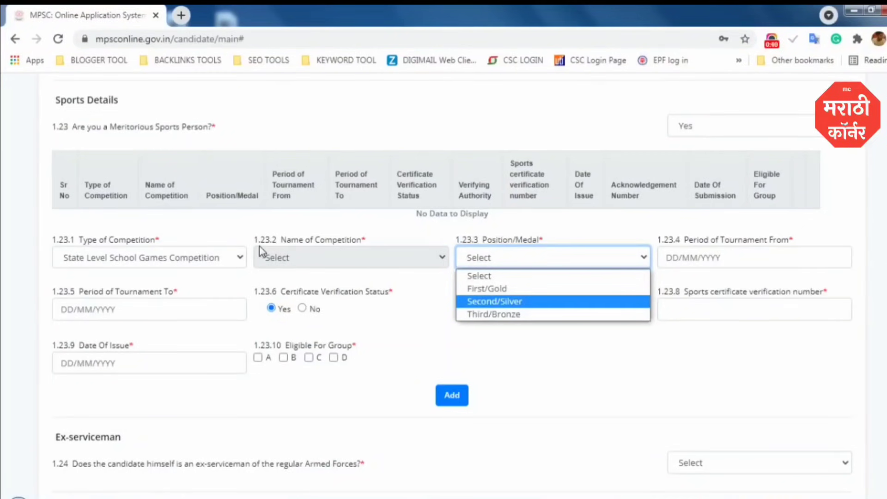
pyautogui.click(234, 257)
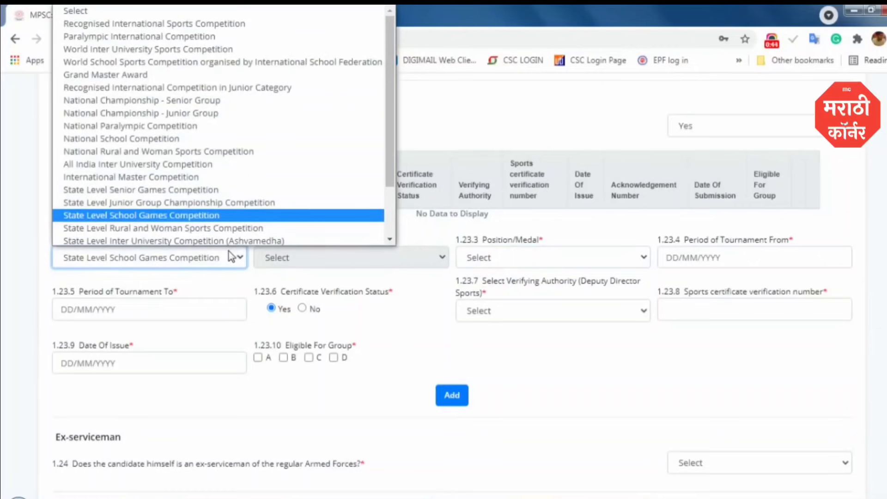
pyautogui.moveTo(391, 185); pyautogui.dragTo(393, 230)
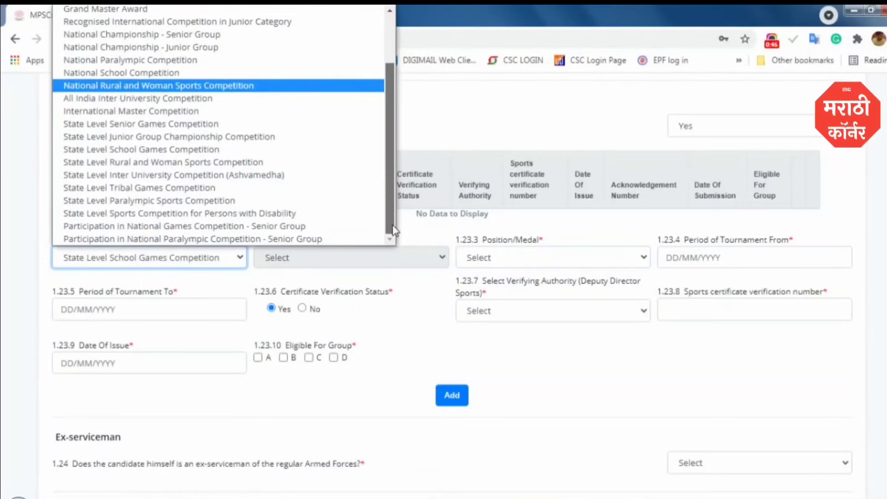
pyautogui.scroll(2, 393, 226)
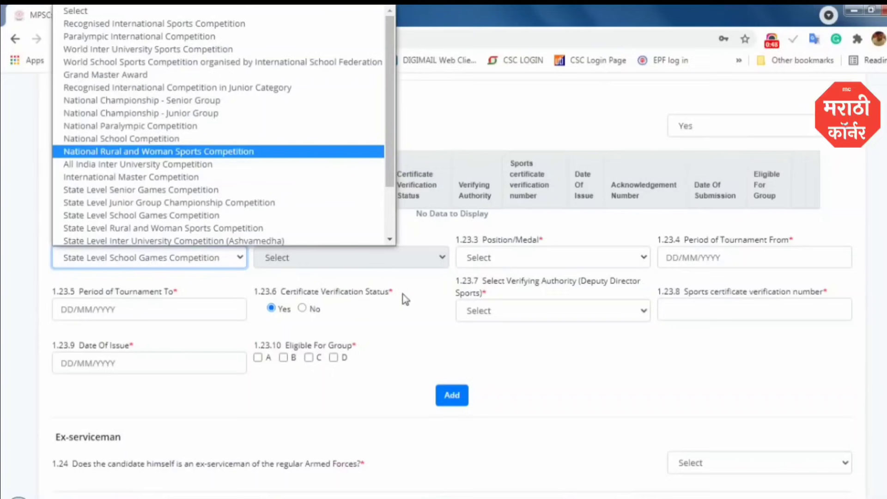
pyautogui.click(405, 300)
pyautogui.click(554, 264)
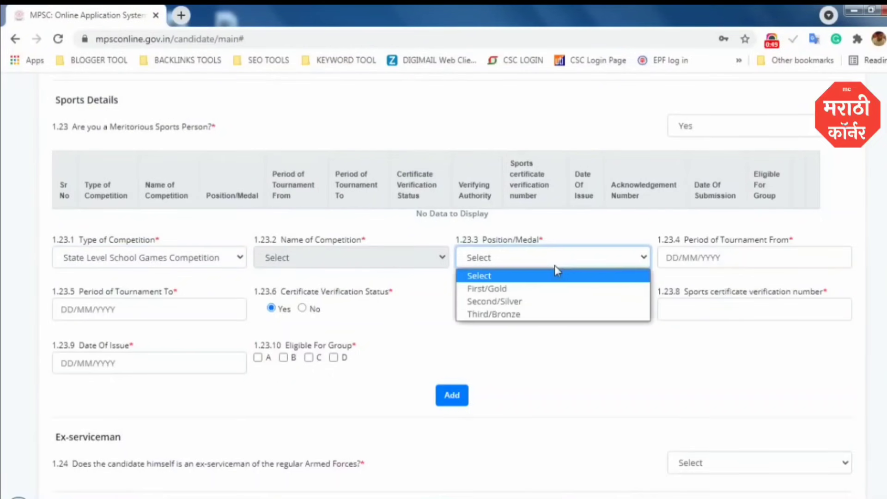
pyautogui.click(565, 293)
# Step: Select Pune as the 1.23.7 certificate verifying authority
pyautogui.click(694, 256)
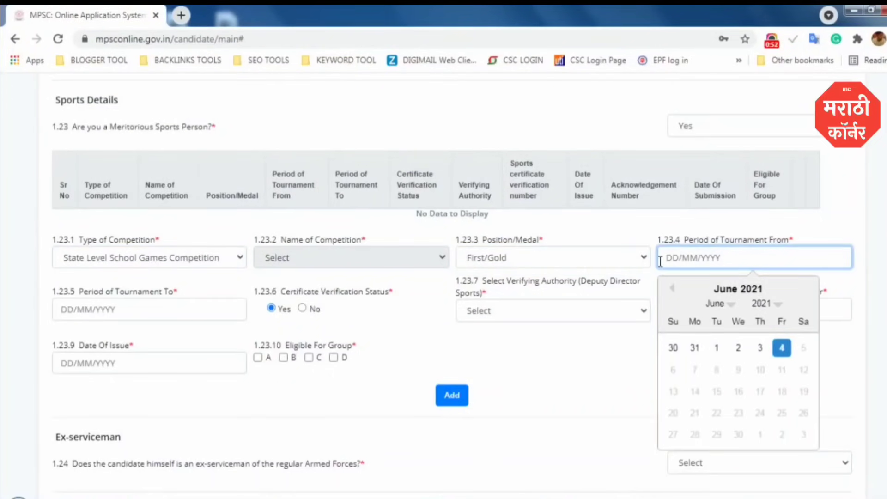
pyautogui.click(171, 301)
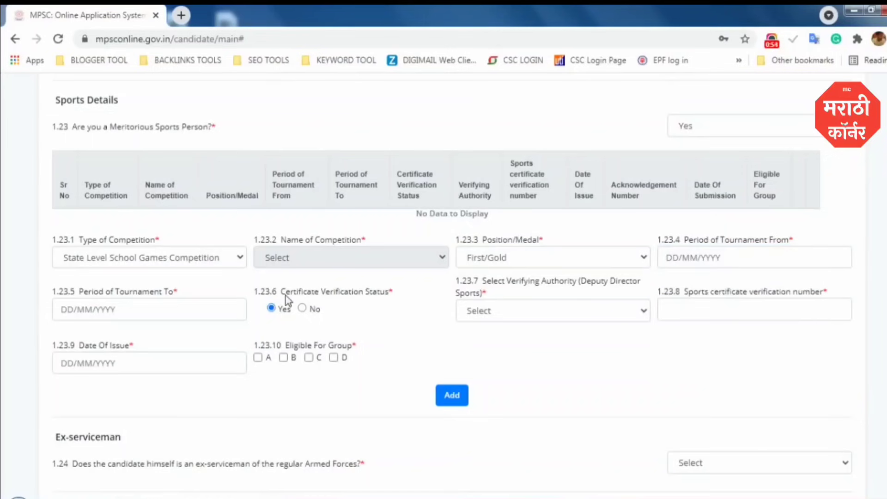
pyautogui.moveTo(285, 291); pyautogui.dragTo(344, 313)
pyautogui.click(345, 314)
pyautogui.click(481, 312)
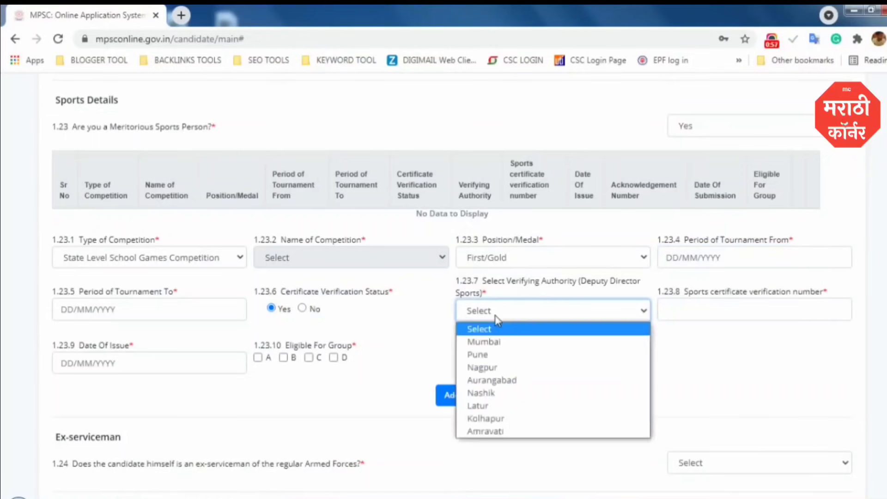
pyautogui.click(524, 356)
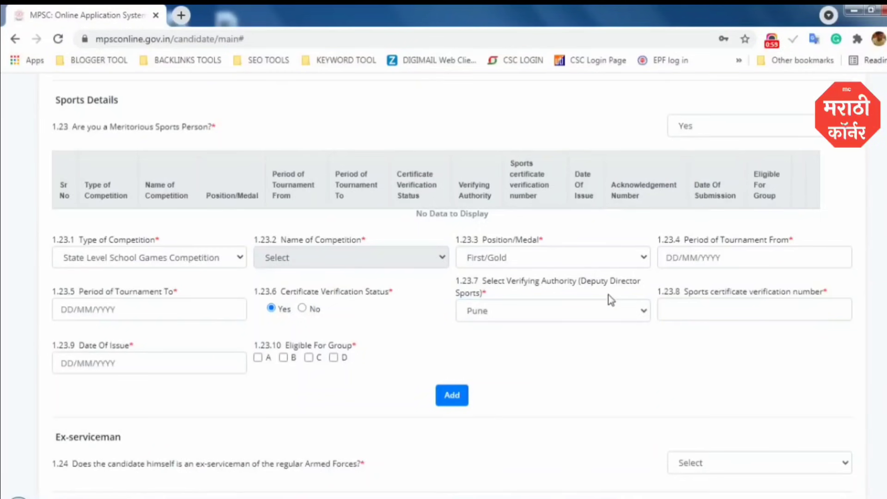
pyautogui.click(683, 315)
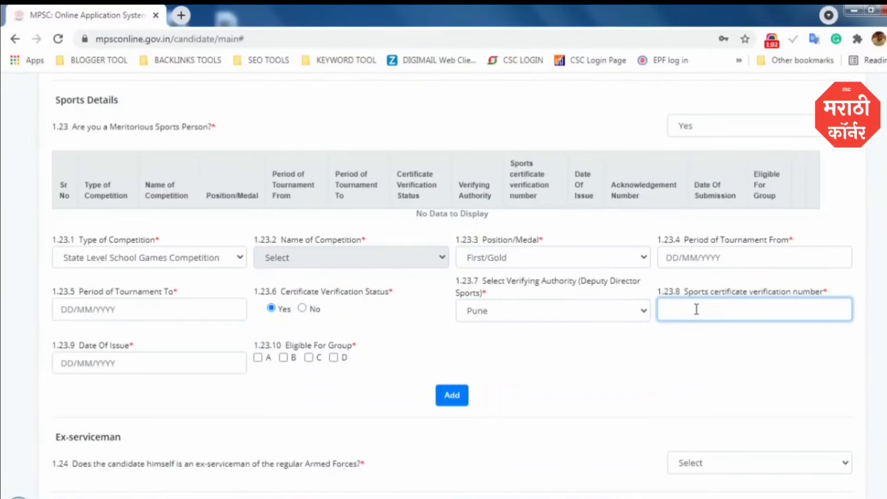
pyautogui.moveTo(85, 345); pyautogui.dragTo(447, 266)
pyautogui.click(708, 134)
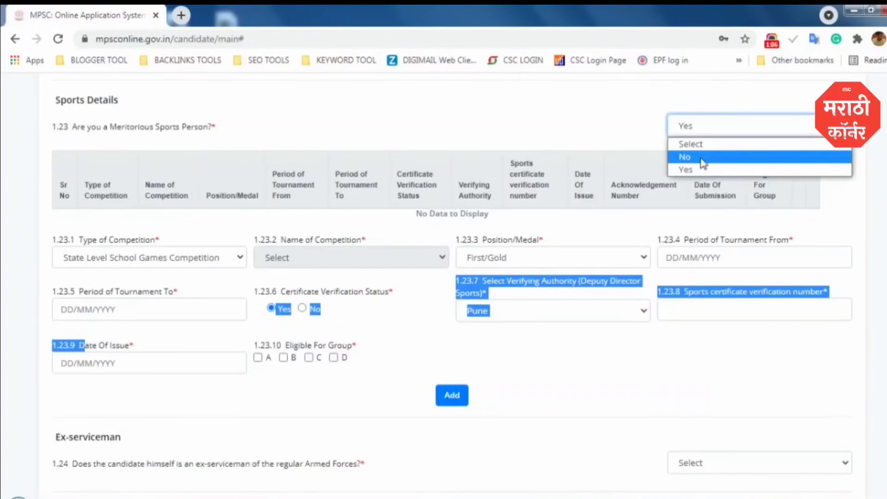
# Step: Change the Meritorious Sports Person answer back to No
pyautogui.click(702, 165)
pyautogui.click(703, 162)
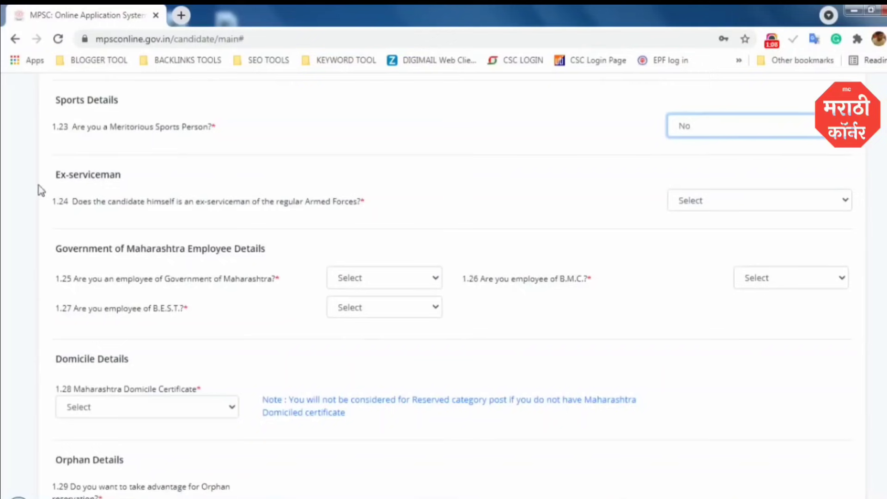
pyautogui.moveTo(55, 174); pyautogui.dragTo(130, 180)
pyautogui.moveTo(73, 203); pyautogui.dragTo(250, 206)
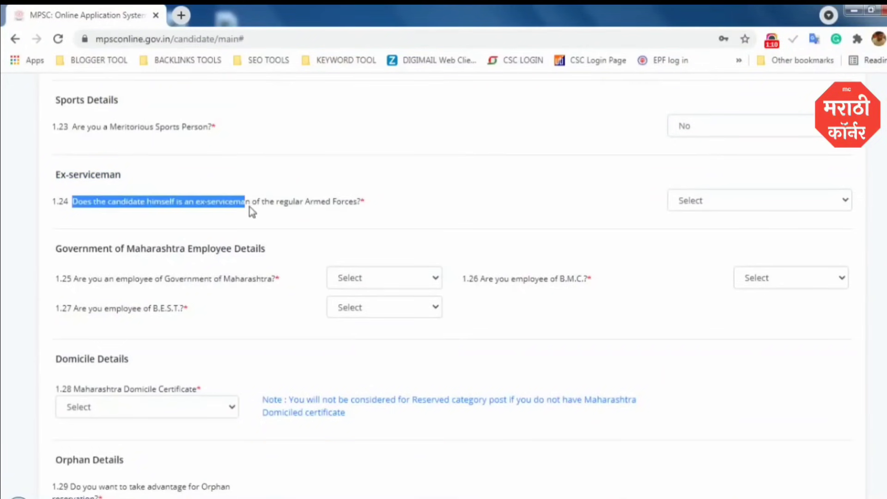
pyautogui.tripleClick(276, 206)
pyautogui.click(310, 205)
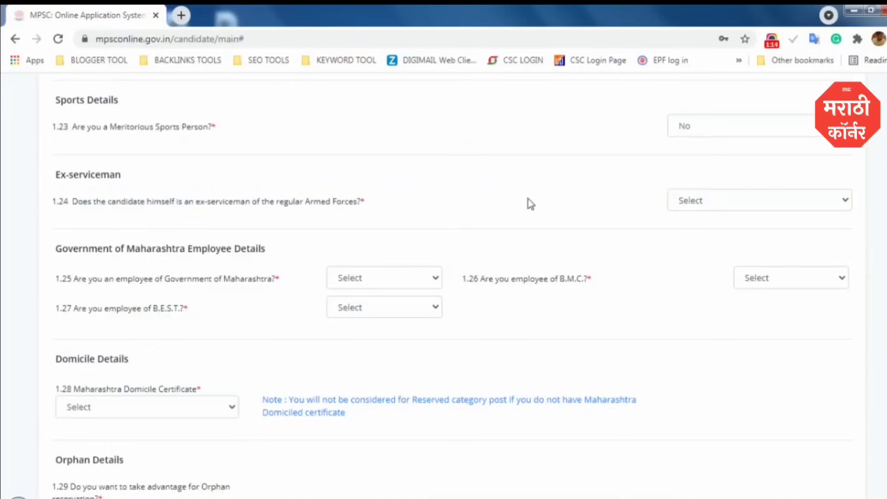
# Step: Answer No to the 1.24 ex-serviceman question
pyautogui.click(696, 201)
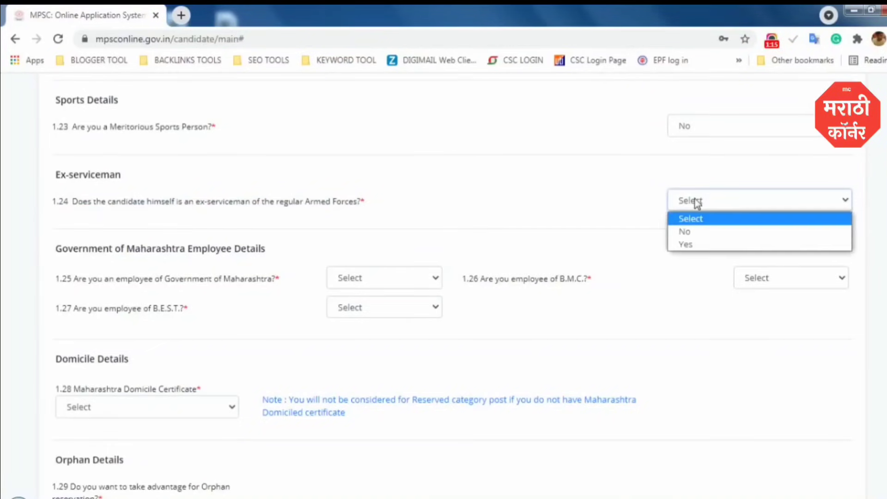
pyautogui.click(700, 243)
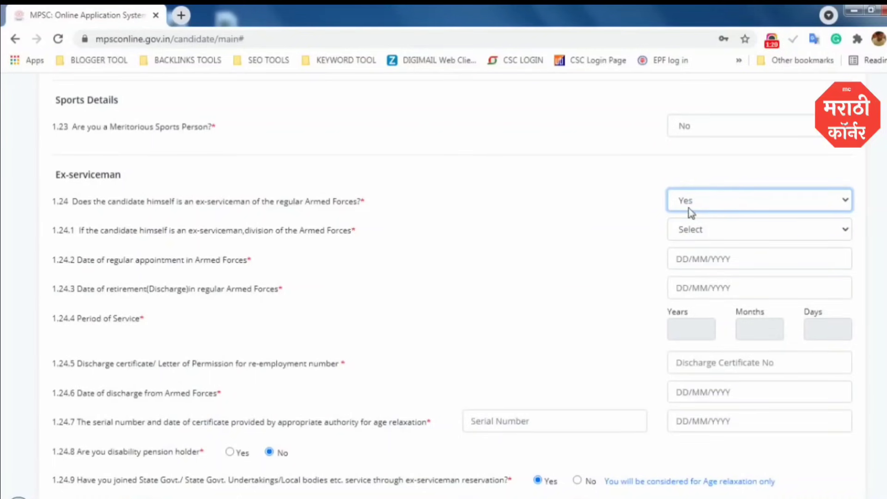
pyautogui.click(702, 206)
pyautogui.click(705, 231)
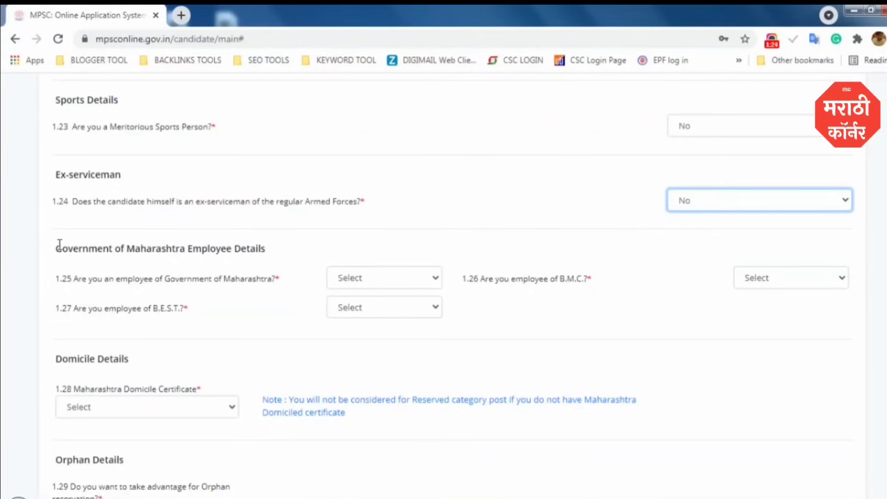
pyautogui.moveTo(59, 244); pyautogui.dragTo(291, 246)
# Step: Set 1.25 Maharashtra government employee to No, removing the Sevaarth ID field
pyautogui.click(292, 247)
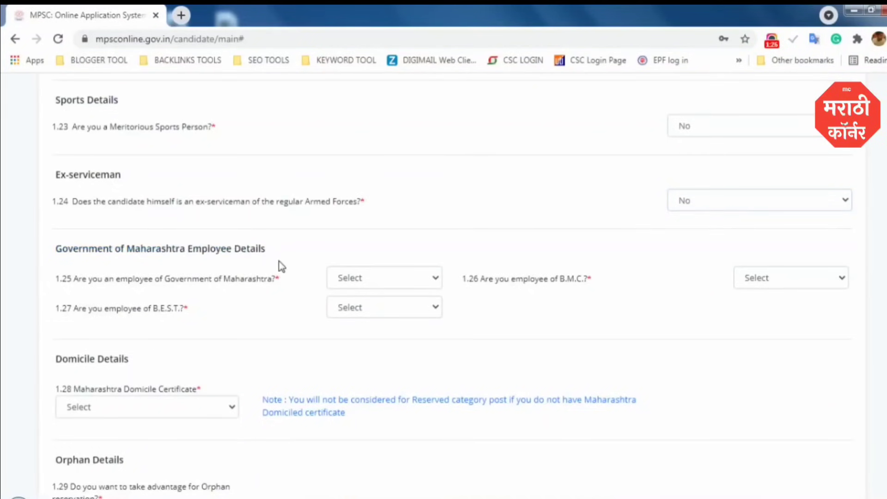
pyautogui.moveTo(73, 279); pyautogui.dragTo(274, 294)
pyautogui.click(351, 279)
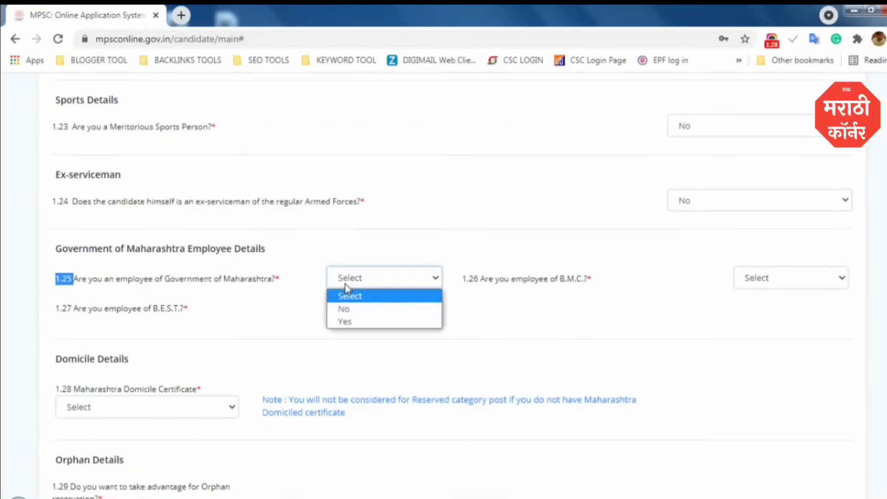
pyautogui.click(357, 323)
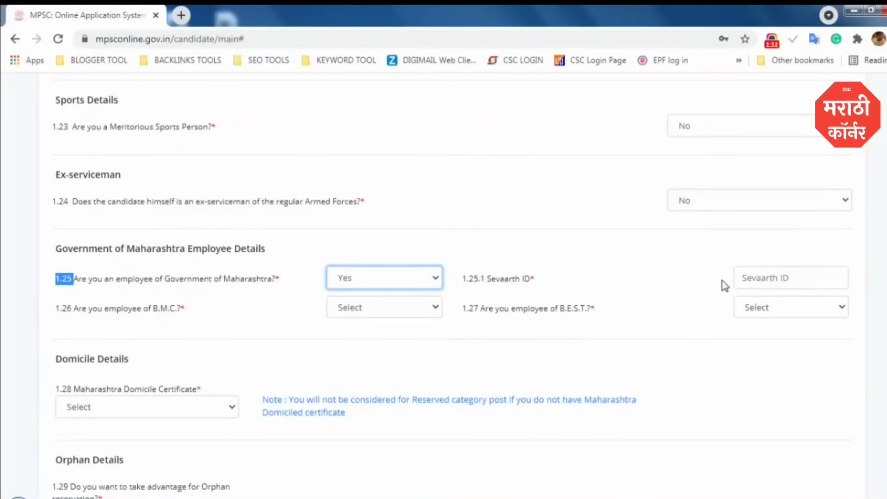
pyautogui.click(741, 279)
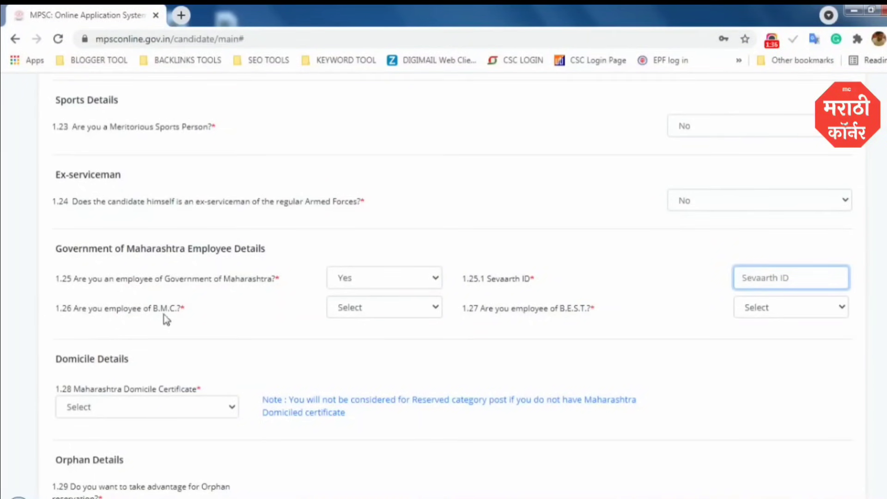
pyautogui.click(386, 272)
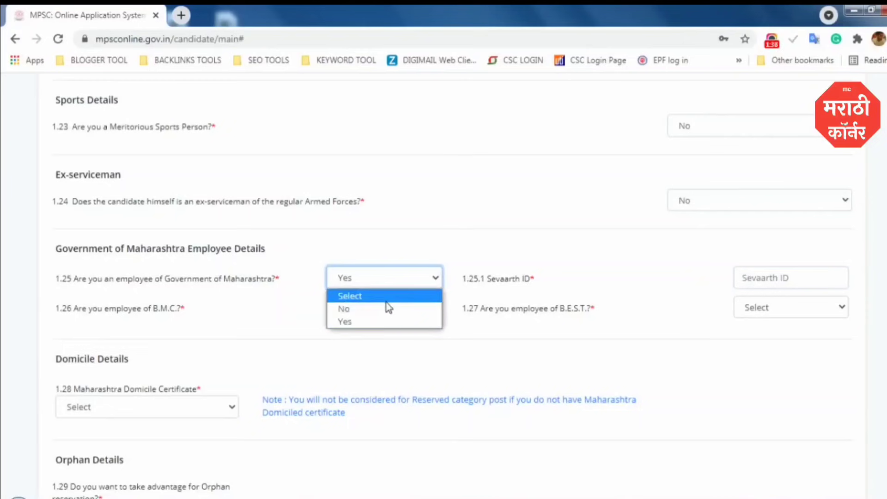
pyautogui.click(388, 295)
pyautogui.click(376, 279)
pyautogui.click(376, 305)
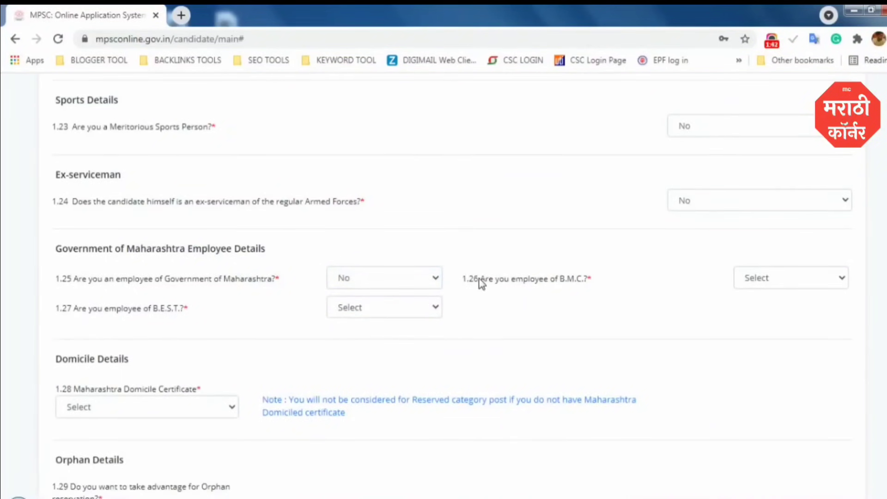
pyautogui.moveTo(486, 280); pyautogui.dragTo(462, 280)
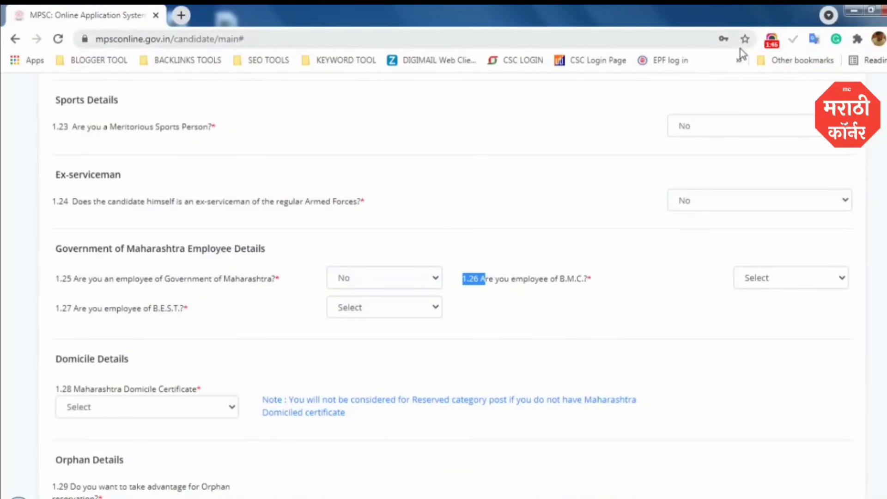
# Step: Zoom the browser page to 110% and answer No to the 1.26 B.M.C. employee question
pyautogui.click(884, 40)
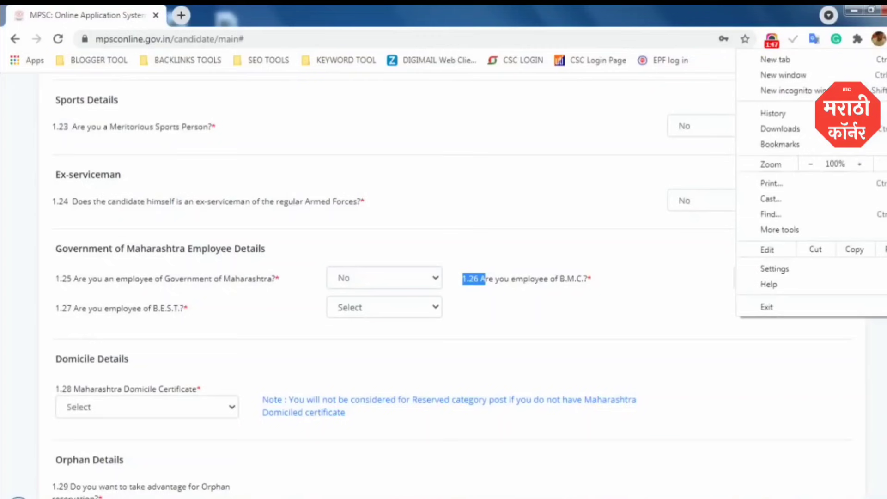
pyautogui.click(860, 164)
pyautogui.click(686, 267)
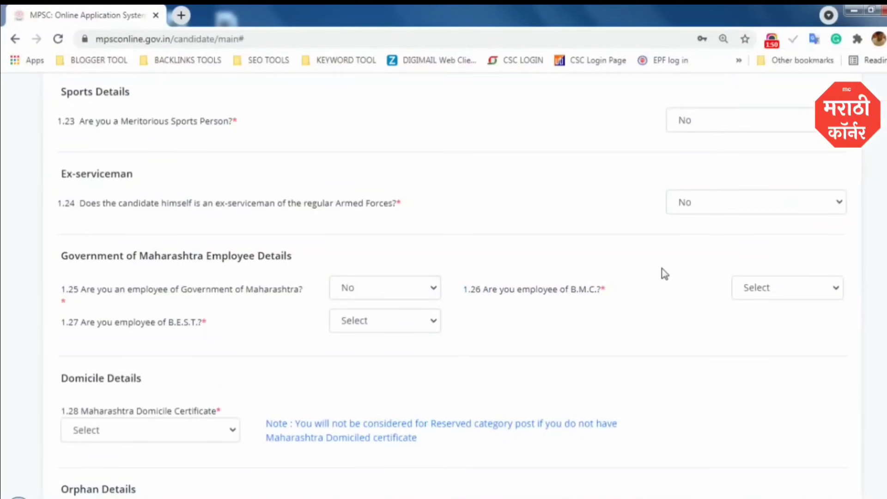
pyautogui.moveTo(483, 289); pyautogui.dragTo(462, 289)
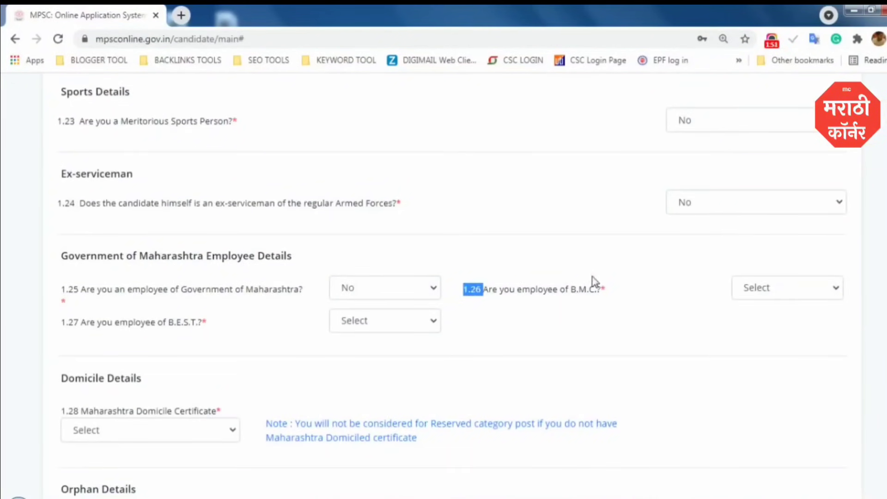
pyautogui.tripleClick(633, 293)
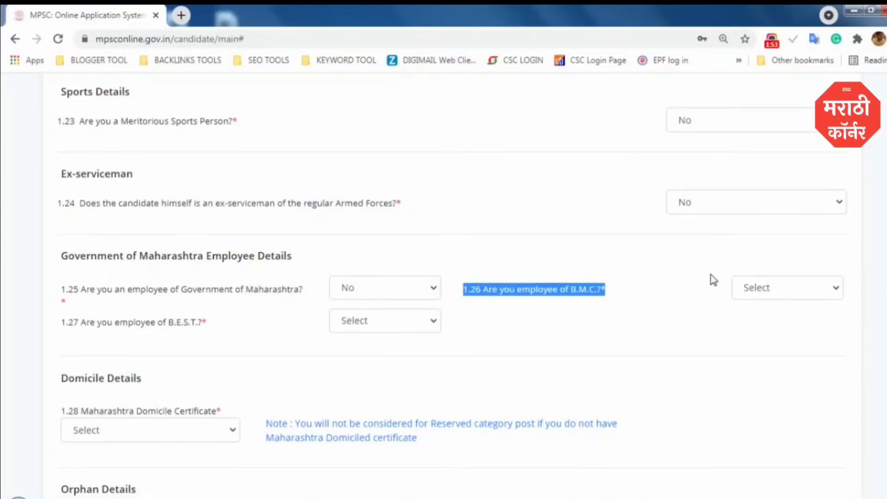
pyautogui.click(735, 288)
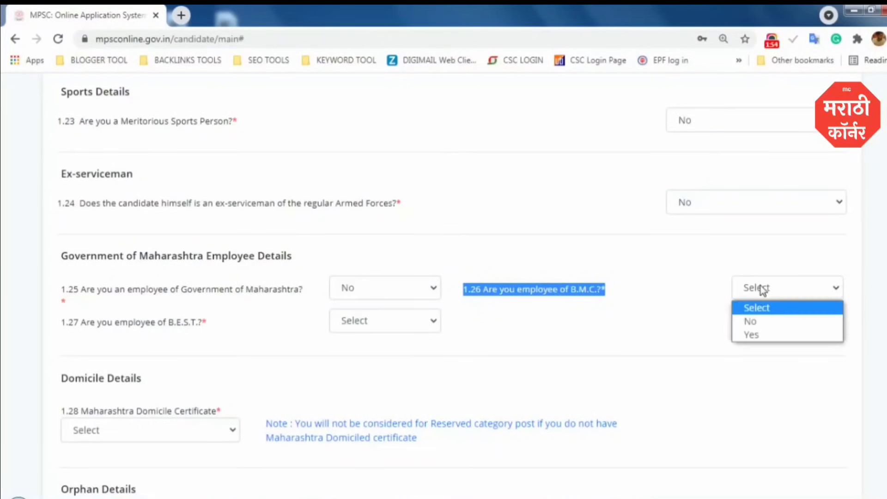
pyautogui.click(755, 335)
pyautogui.click(763, 298)
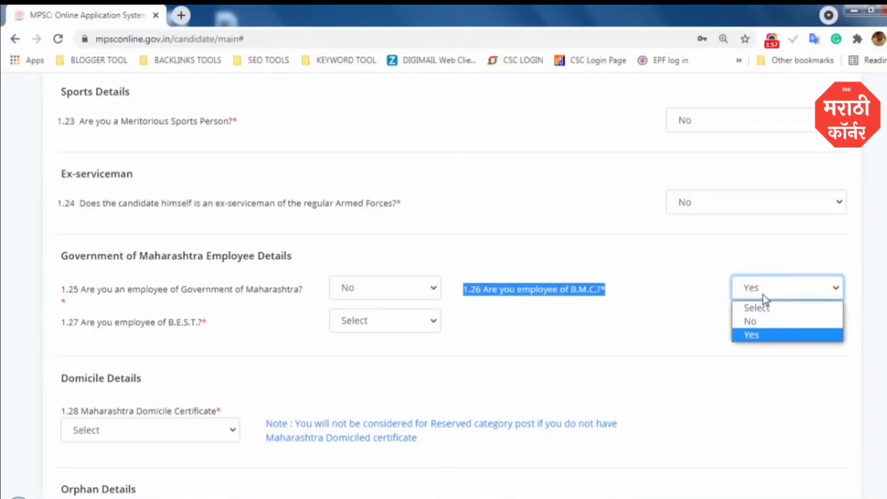
pyautogui.click(763, 322)
pyautogui.click(663, 288)
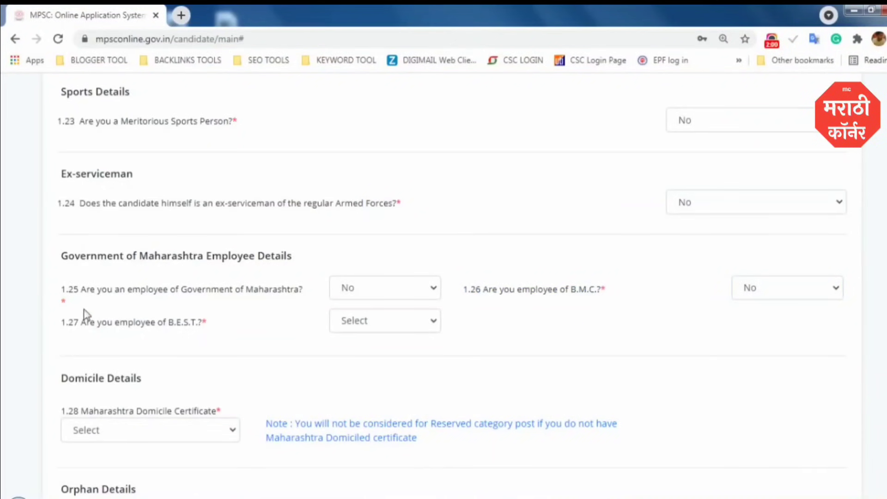
# Step: Answer No to the 1.27 B.E.S.T. employee question
pyautogui.moveTo(86, 323); pyautogui.dragTo(61, 323)
pyautogui.moveTo(215, 328); pyautogui.dragTo(203, 326)
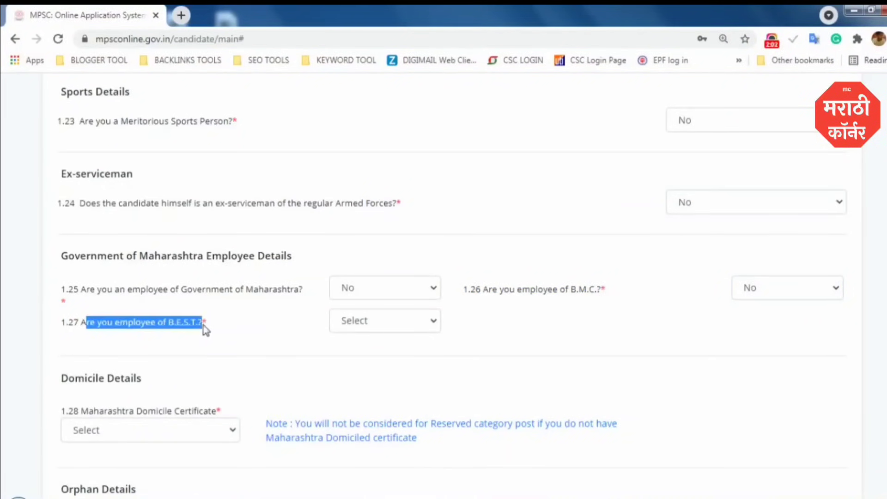
pyautogui.click(268, 326)
pyautogui.click(348, 320)
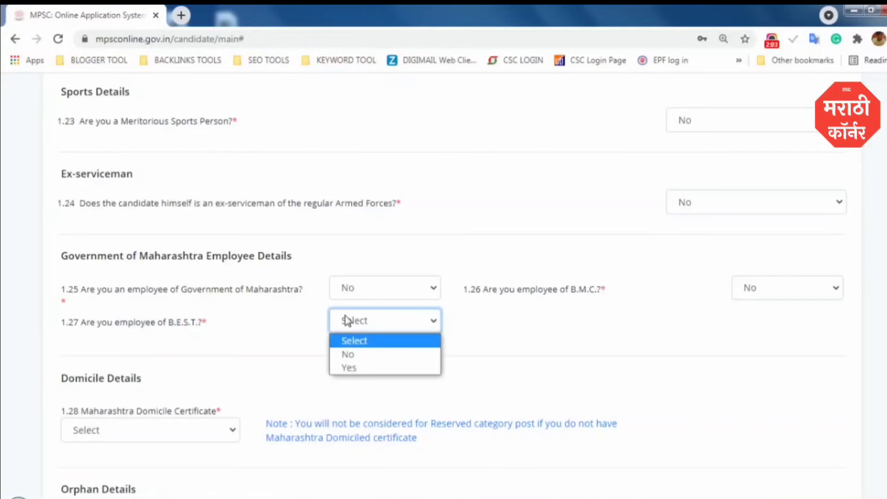
pyautogui.click(361, 366)
pyautogui.click(408, 325)
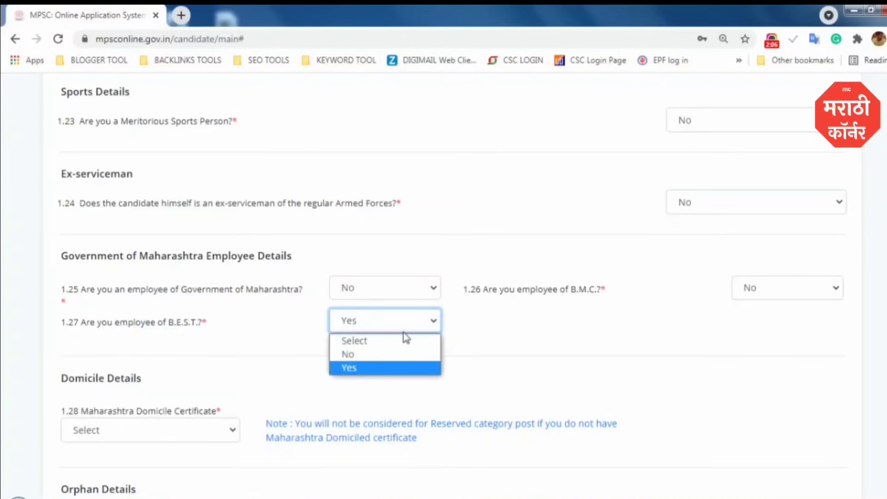
pyautogui.click(388, 354)
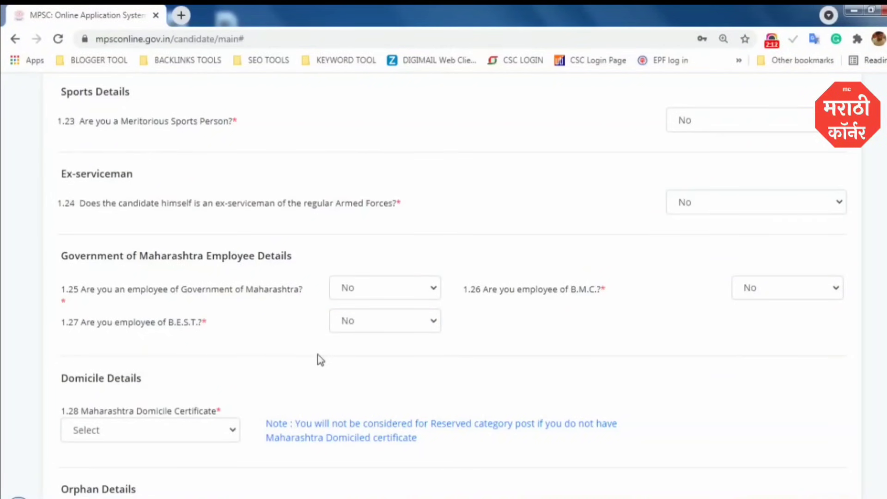
# Step: Answer Yes to 1.28 Maharashtra Domicile Certificate, revealing certificate number, district and date fields
pyautogui.scroll(-4, 319, 360)
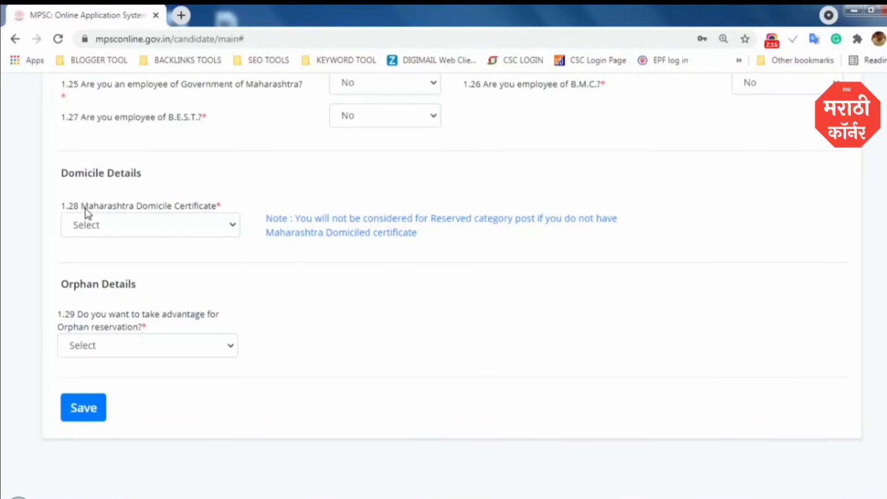
pyautogui.moveTo(85, 213); pyautogui.dragTo(217, 204)
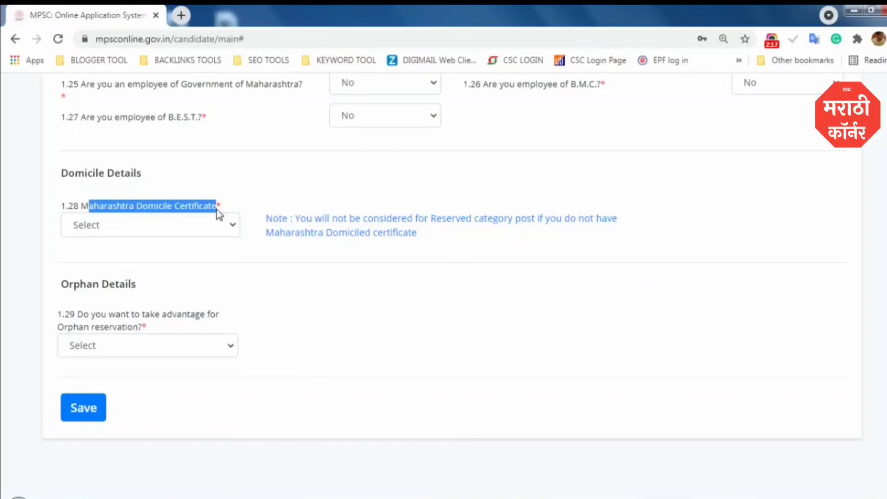
pyautogui.click(233, 182)
pyautogui.click(106, 224)
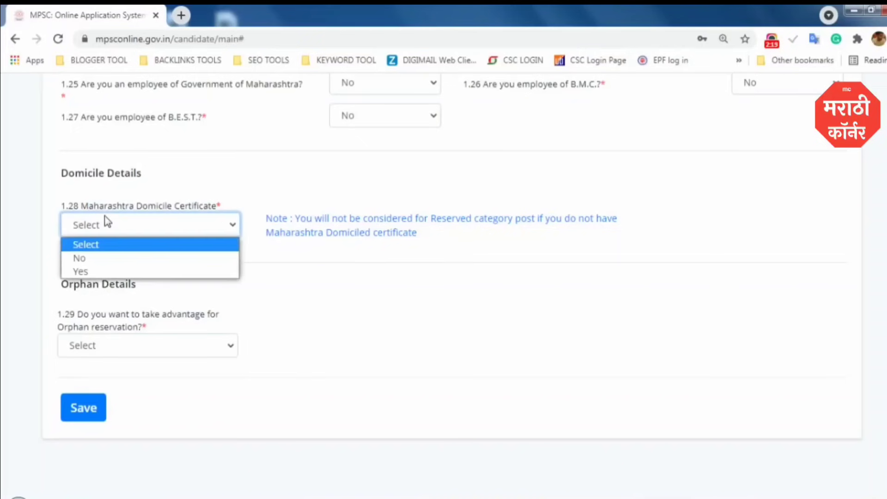
pyautogui.click(103, 258)
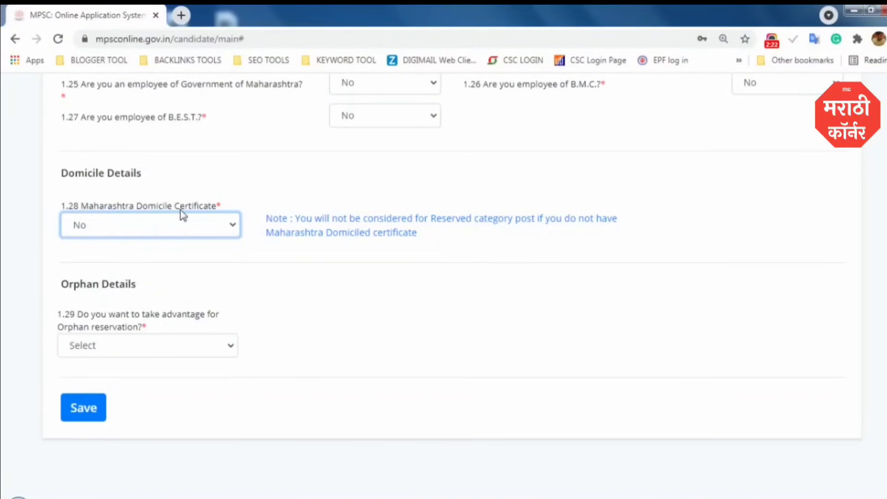
pyautogui.click(184, 222)
pyautogui.click(280, 207)
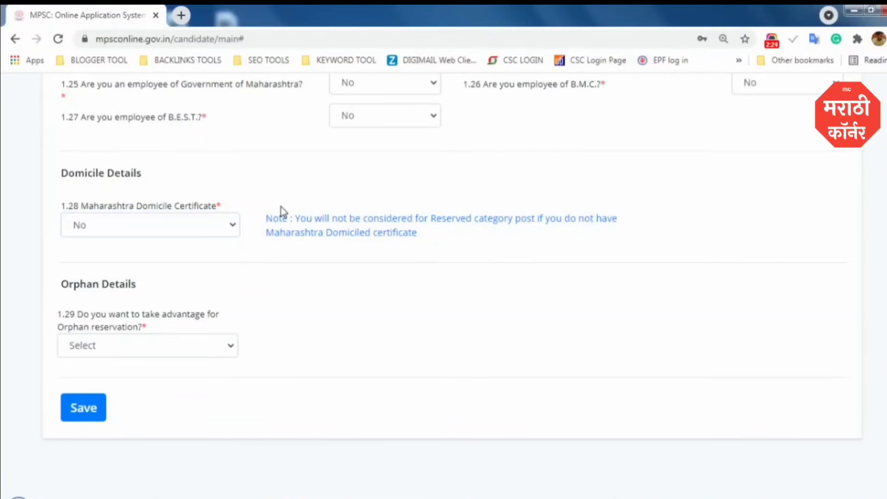
pyautogui.moveTo(295, 220); pyautogui.dragTo(484, 238)
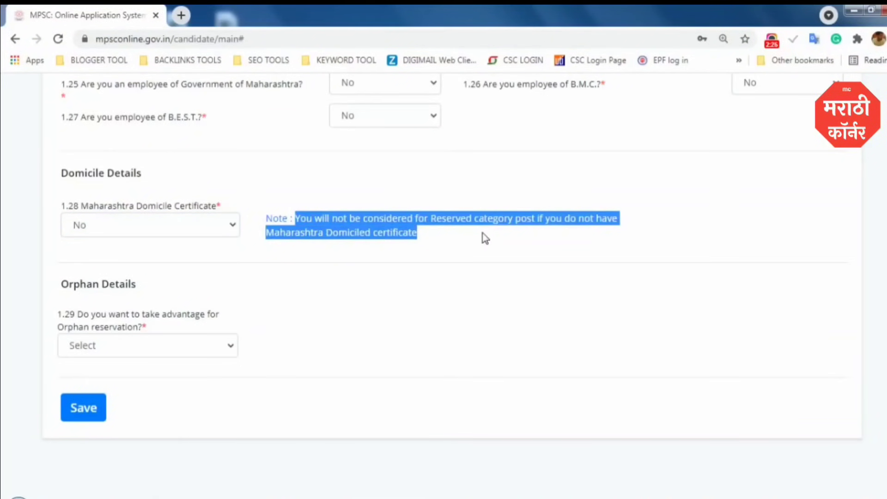
pyautogui.click(398, 183)
pyautogui.click(179, 228)
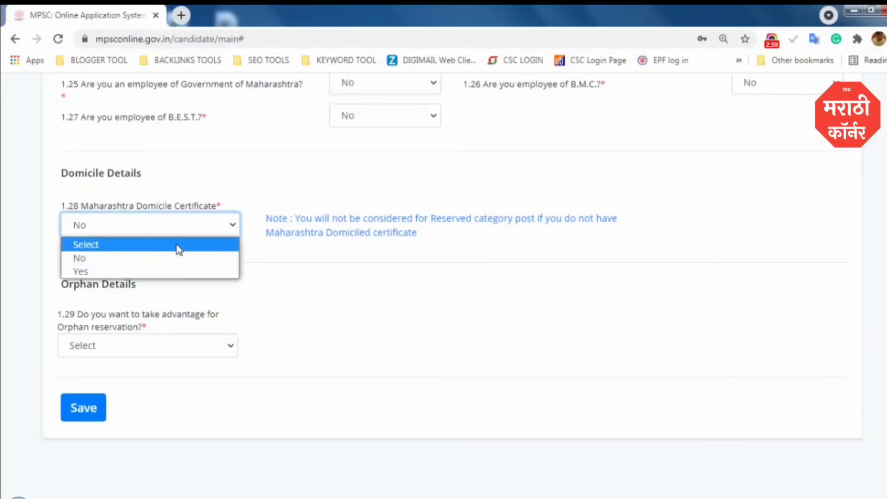
pyautogui.click(178, 271)
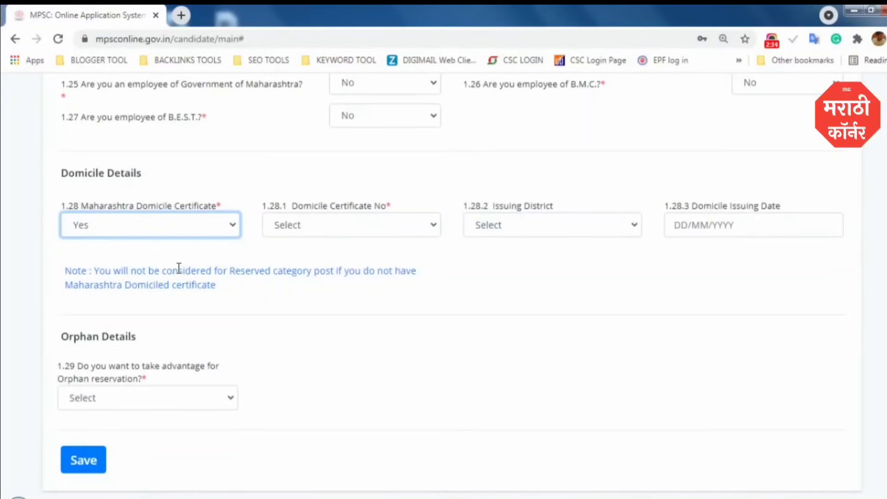
pyautogui.click(349, 226)
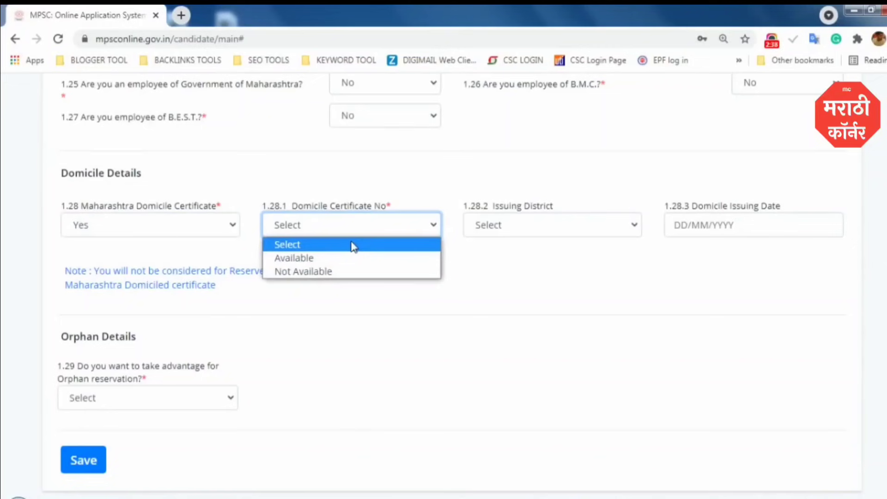
# Step: Mark the domicile certificate Available, enter its number, and set the issue date to 22/05/2014
pyautogui.click(331, 259)
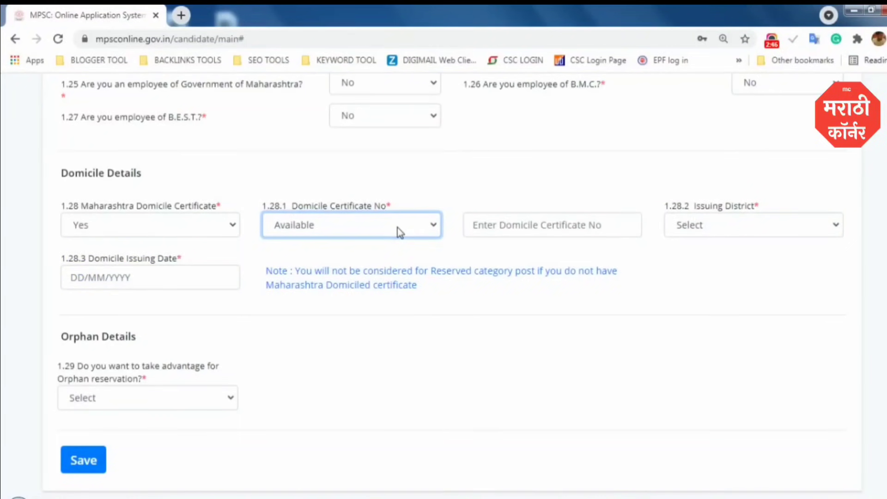
pyautogui.click(509, 227)
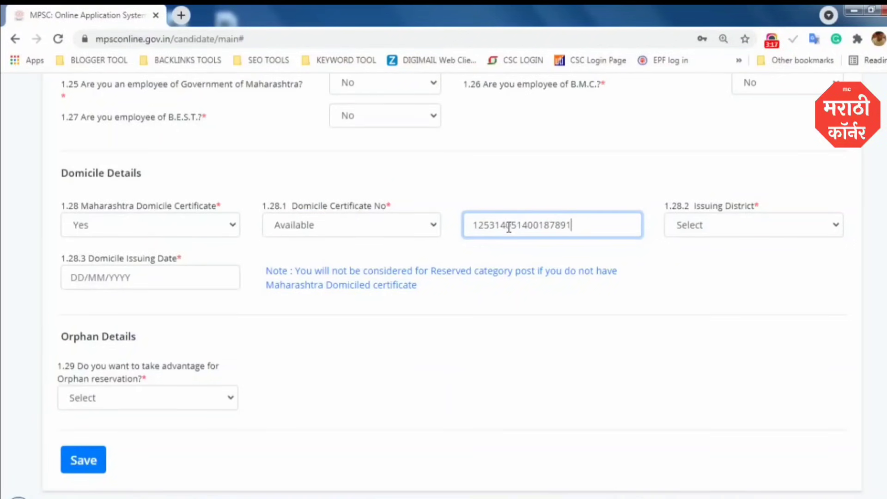
pyautogui.click(600, 201)
pyautogui.doubleClick(606, 219)
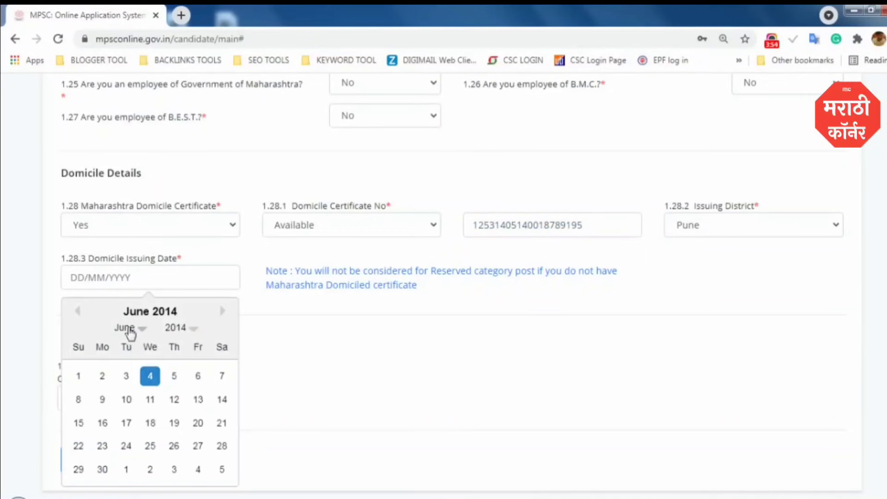
pyautogui.click(130, 330)
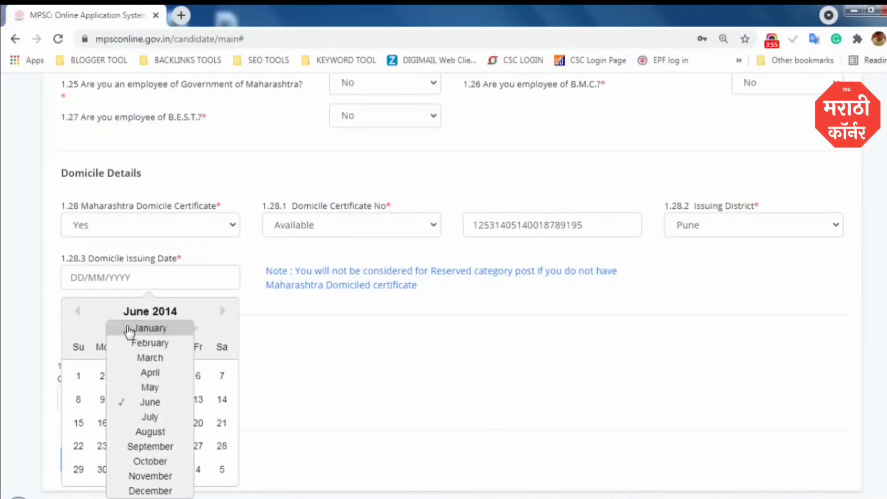
pyautogui.click(149, 388)
pyautogui.click(169, 452)
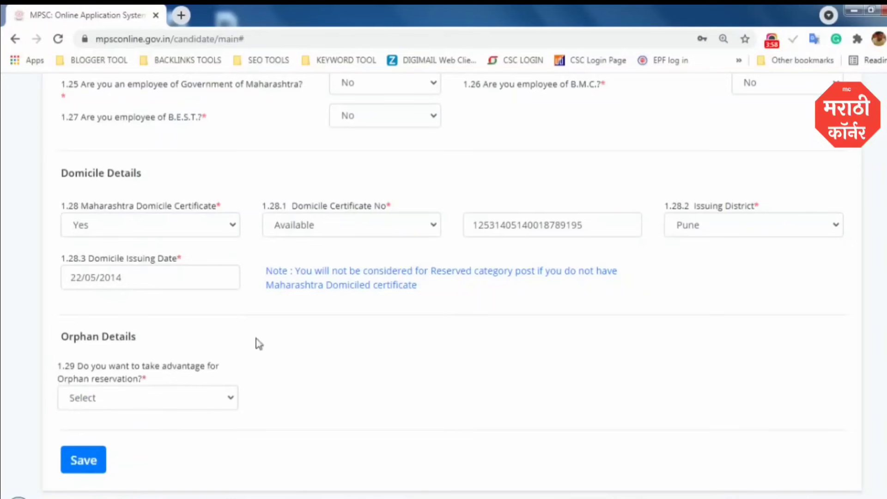
# Step: Answer No to orphan reservation and save the personal information
pyautogui.tripleClick(65, 337)
pyautogui.click(82, 372)
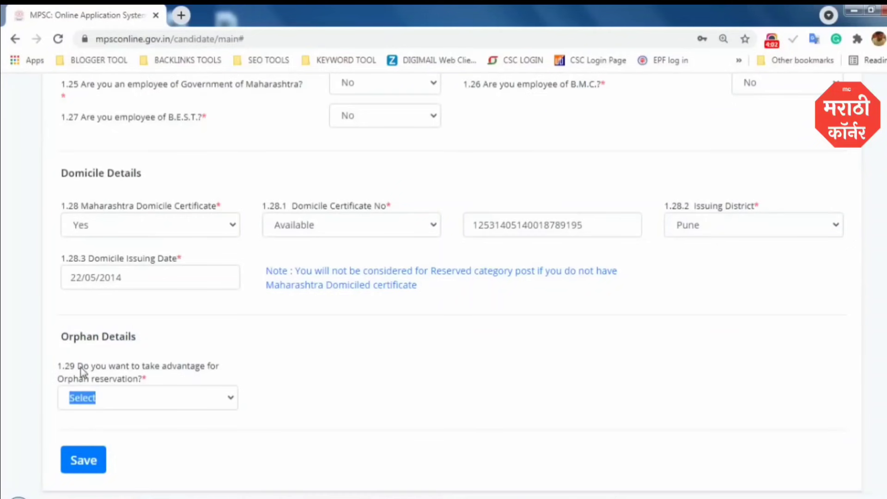
pyautogui.moveTo(79, 367); pyautogui.dragTo(180, 390)
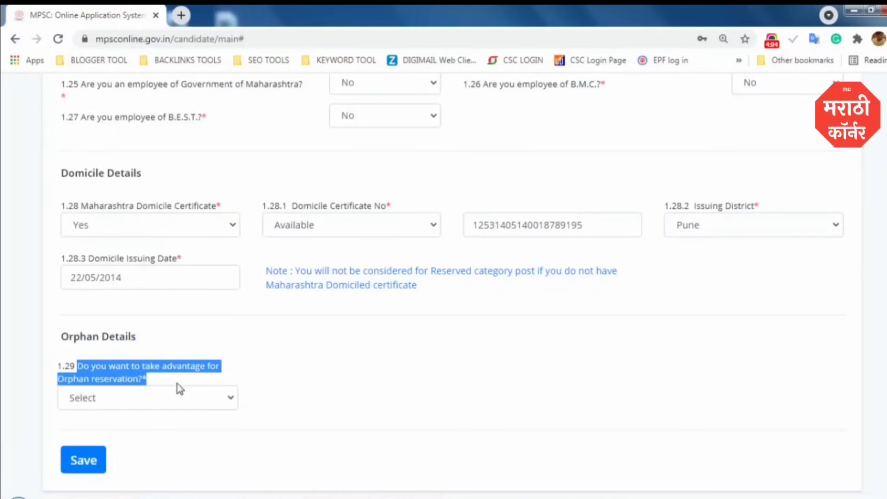
pyautogui.click(184, 397)
pyautogui.click(181, 430)
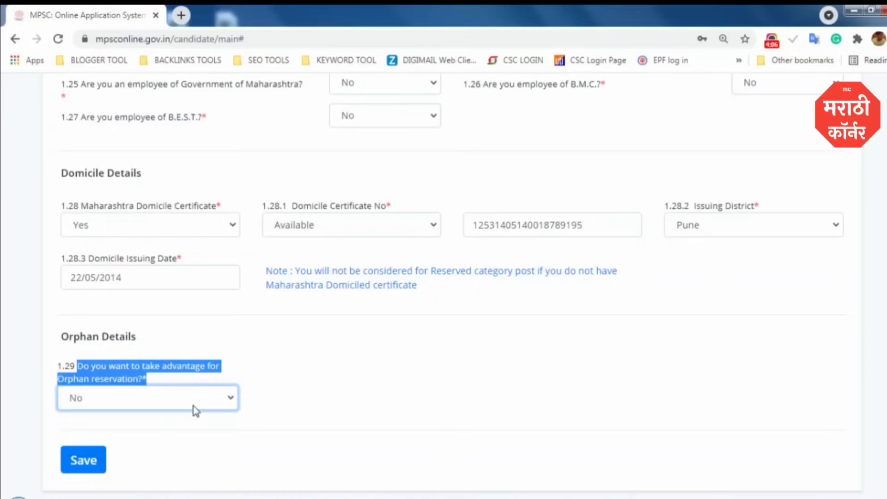
pyautogui.click(193, 406)
pyautogui.click(159, 446)
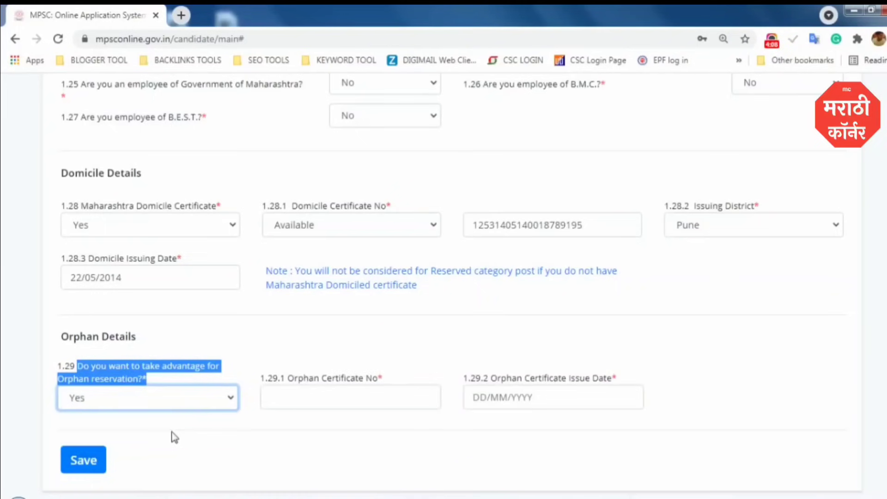
pyautogui.click(301, 391)
pyautogui.click(194, 403)
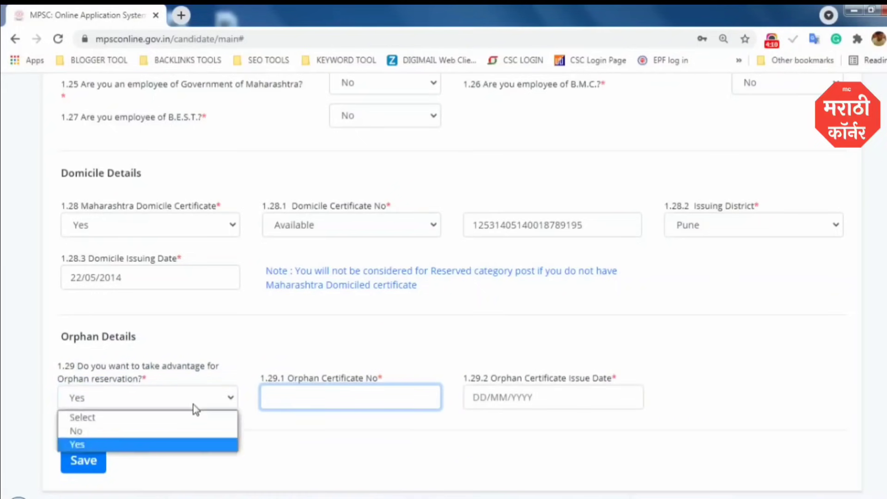
pyautogui.click(145, 431)
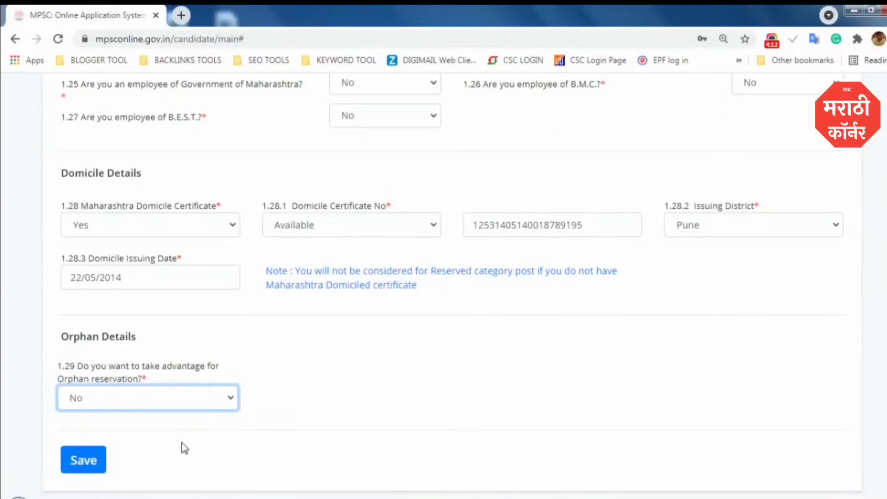
pyautogui.click(75, 465)
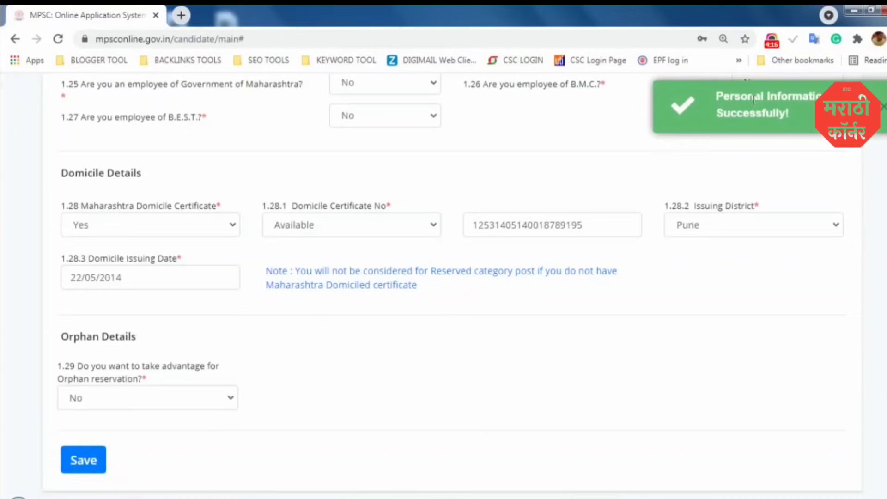
pyautogui.tripleClick(755, 109)
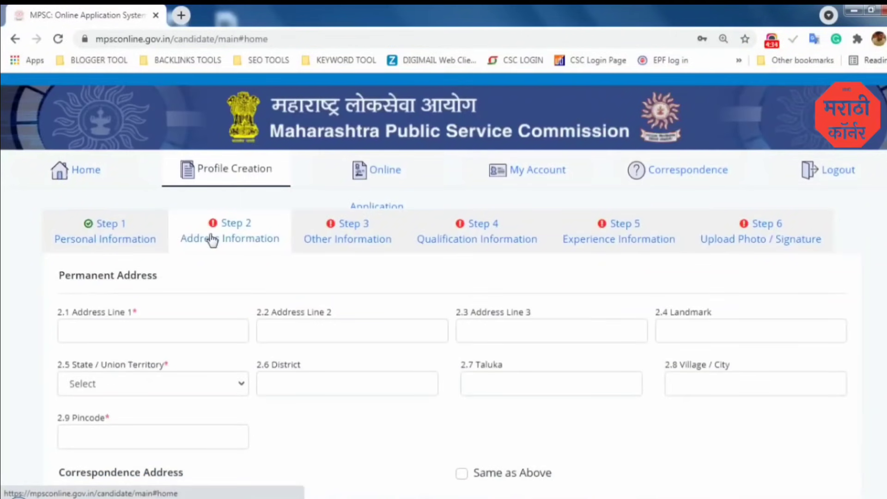
# Step: Tick Same as Above to copy the permanent address to correspondence, then save the addresses
pyautogui.moveTo(62, 280); pyautogui.dragTo(202, 317)
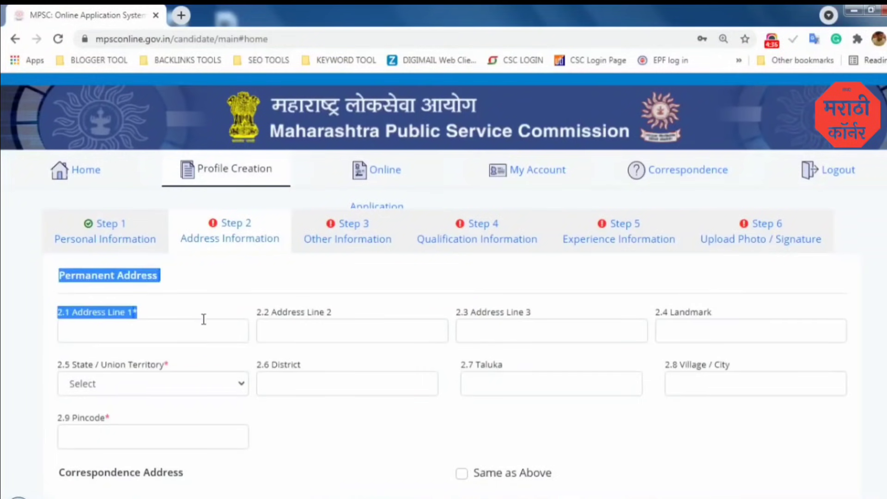
pyautogui.scroll(-2, 443, 277)
pyautogui.scroll(-3, 685, 275)
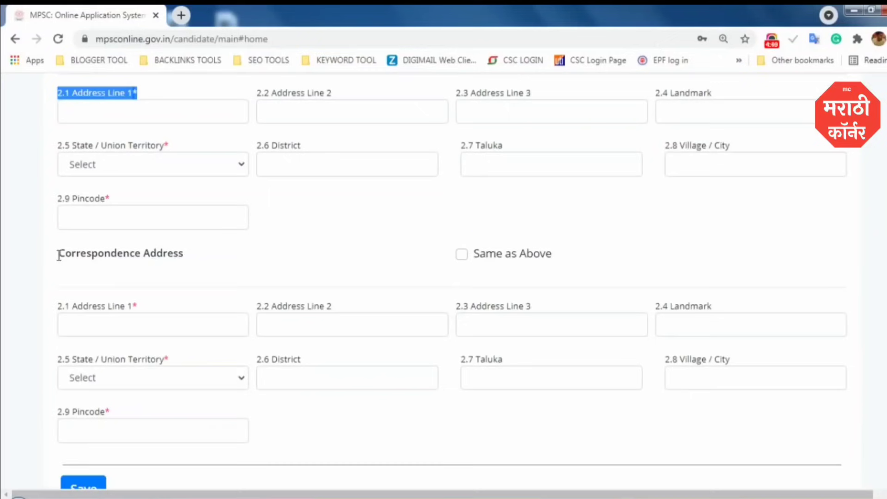
pyautogui.moveTo(58, 254); pyautogui.dragTo(136, 255)
pyautogui.click(182, 269)
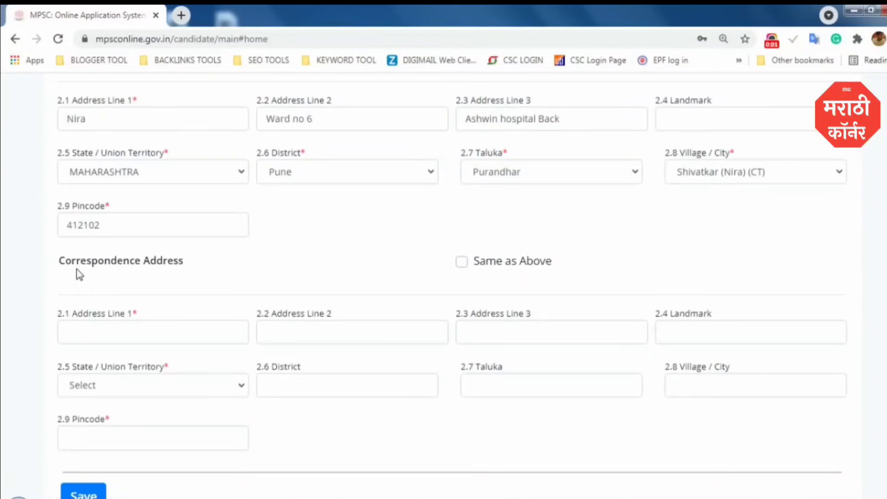
pyautogui.moveTo(311, 254); pyautogui.dragTo(440, 244)
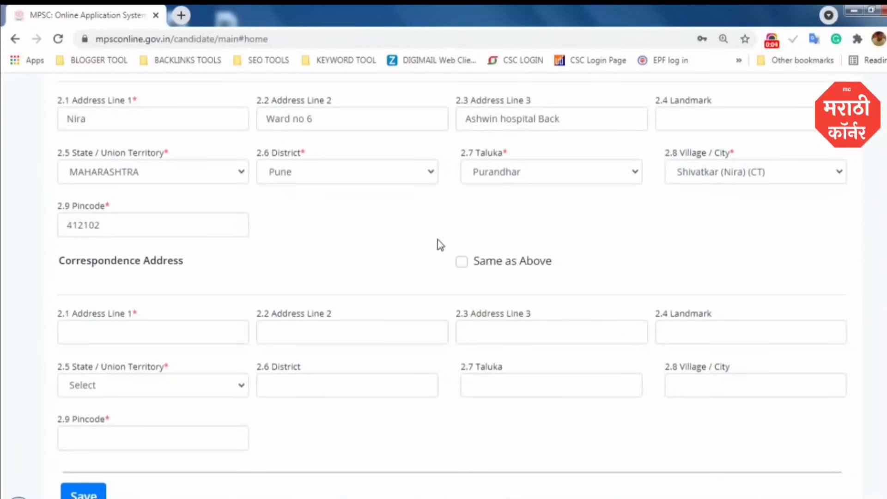
pyautogui.click(462, 262)
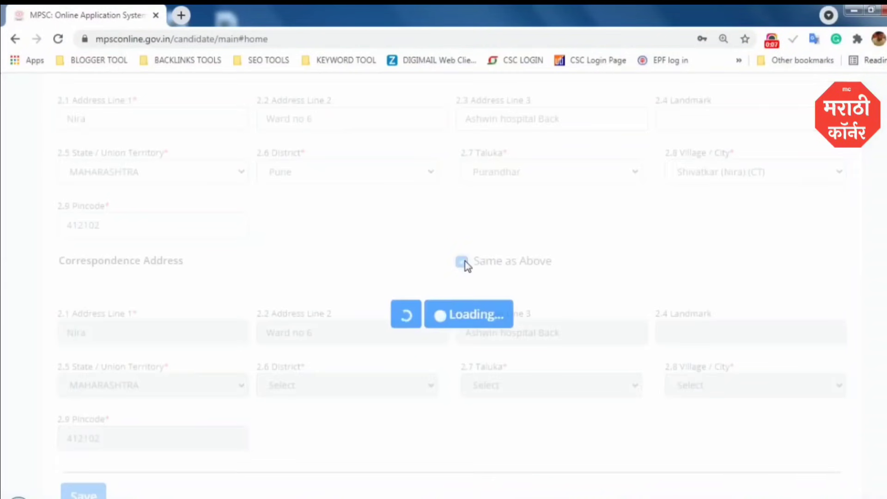
pyautogui.scroll(-2, 453, 277)
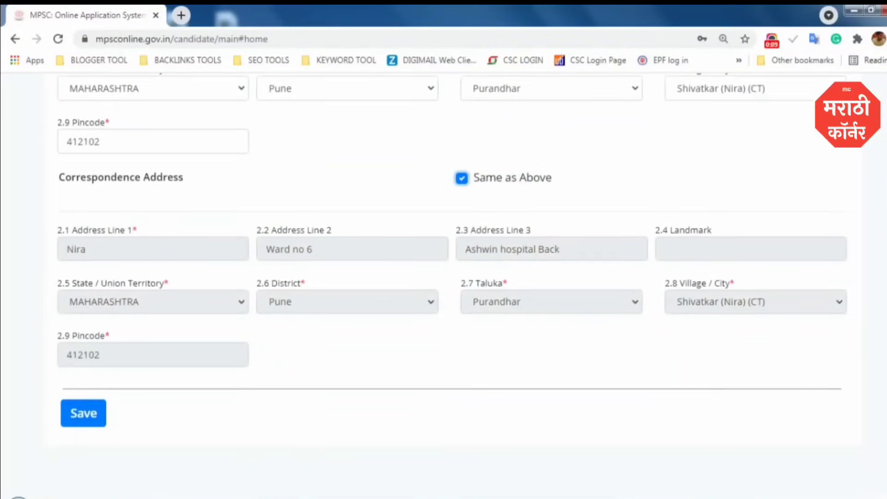
pyautogui.click(84, 406)
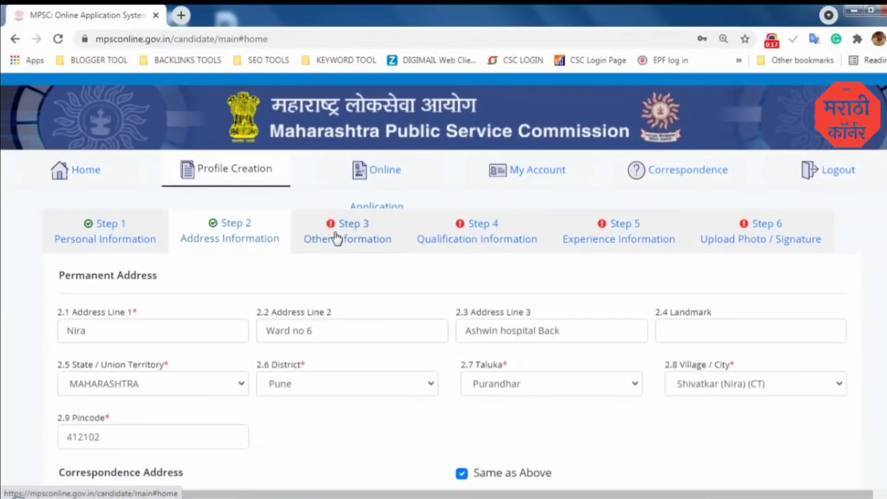
# Step: In Other Information, answer No to question 3.1
pyautogui.click(337, 238)
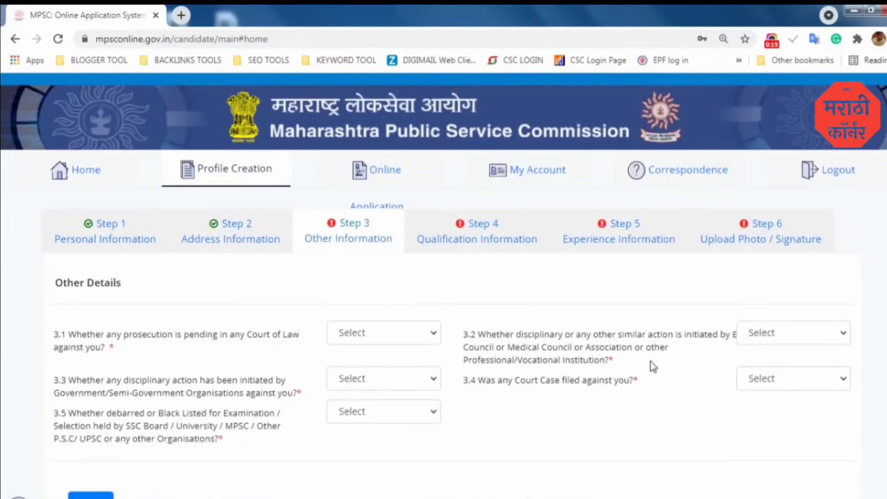
pyautogui.scroll(-2, 525, 207)
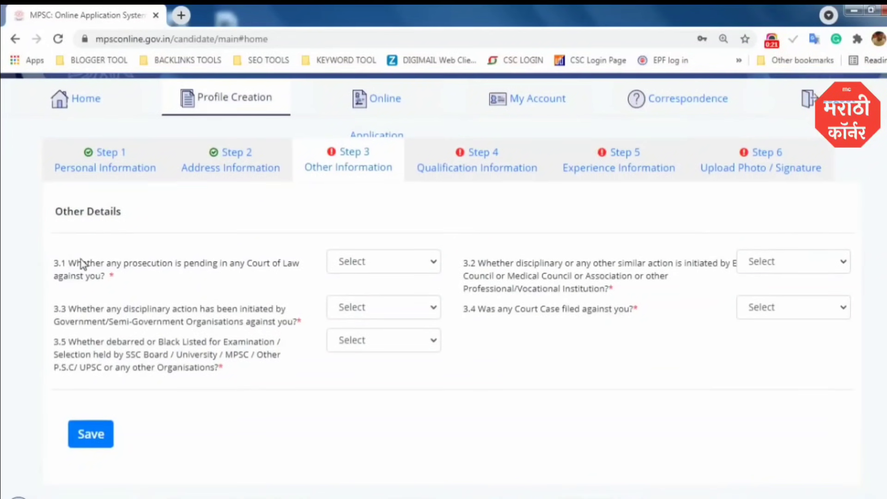
pyautogui.moveTo(69, 262); pyautogui.dragTo(193, 279)
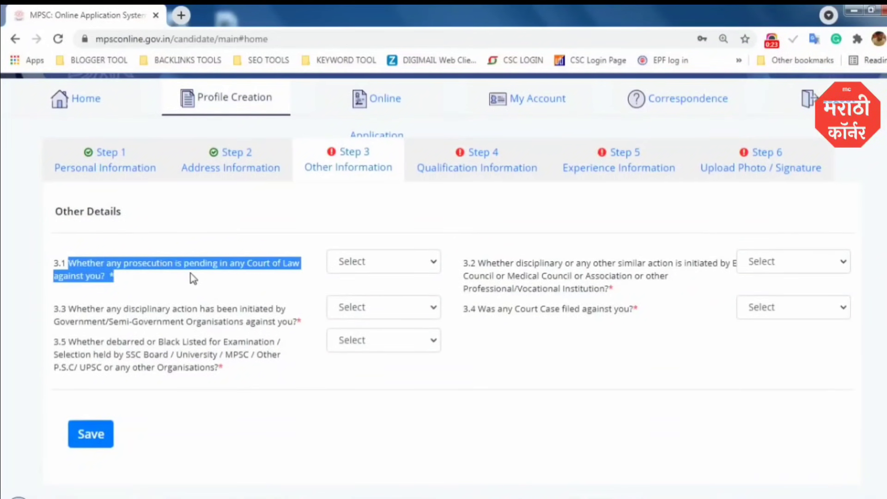
pyautogui.click(240, 275)
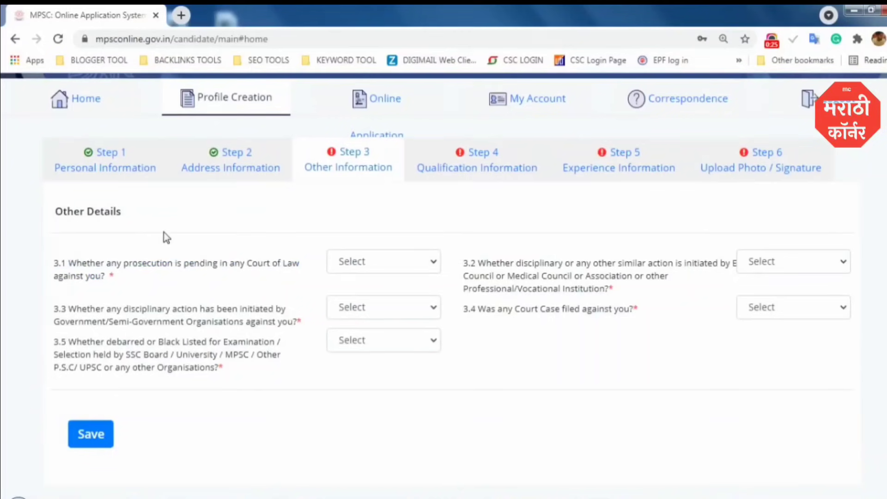
pyautogui.moveTo(185, 264); pyautogui.dragTo(206, 265)
pyautogui.tripleClick(206, 265)
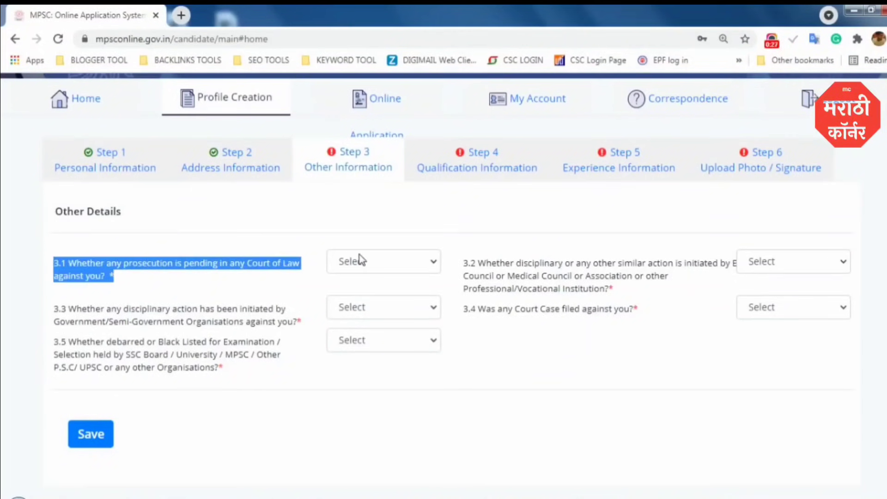
pyautogui.click(383, 261)
pyautogui.click(378, 296)
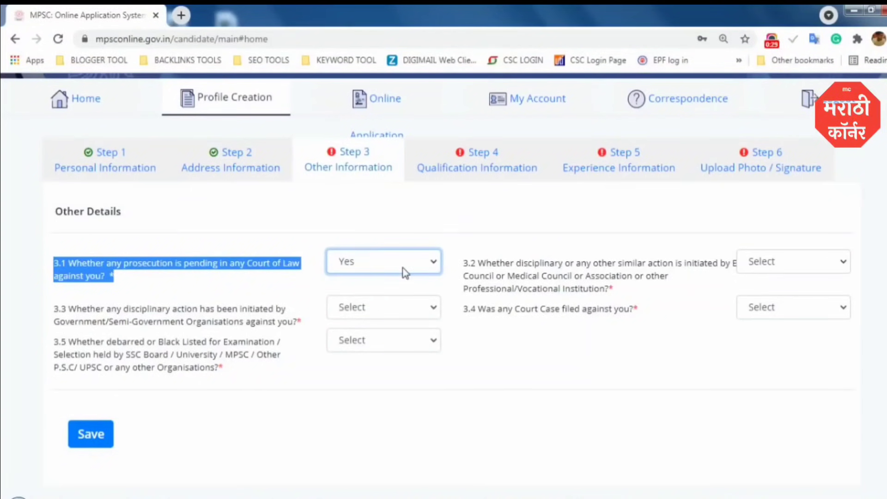
pyautogui.click(407, 267)
pyautogui.click(366, 308)
# Step: Answer No to question 3.2 and open the 3.3 answer choices
pyautogui.click(485, 275)
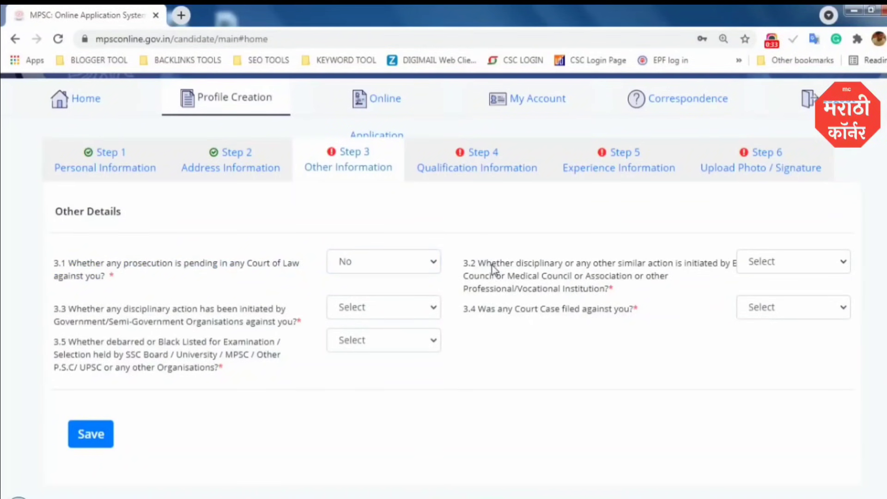
pyautogui.moveTo(482, 267); pyautogui.dragTo(580, 264)
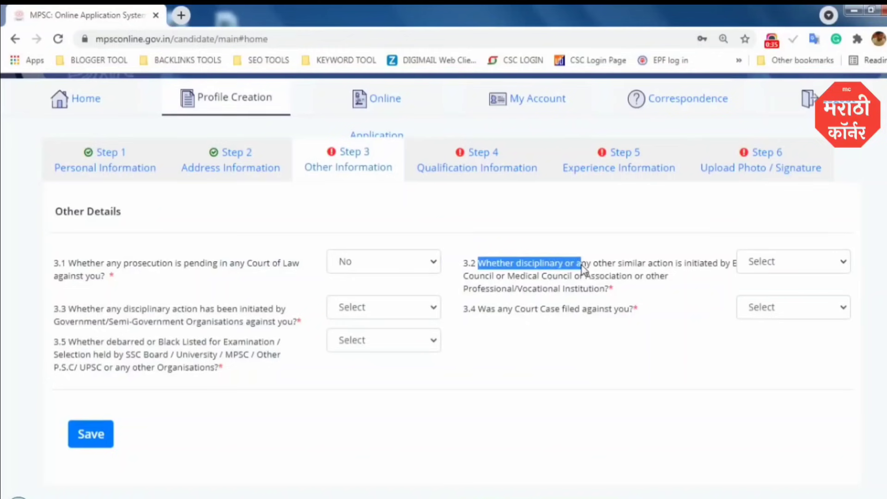
pyautogui.tripleClick(609, 267)
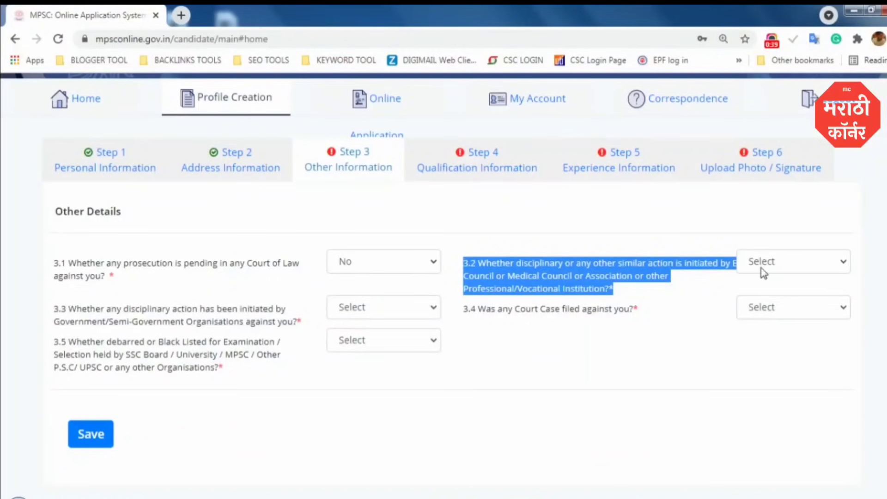
pyautogui.click(781, 266)
pyautogui.click(758, 308)
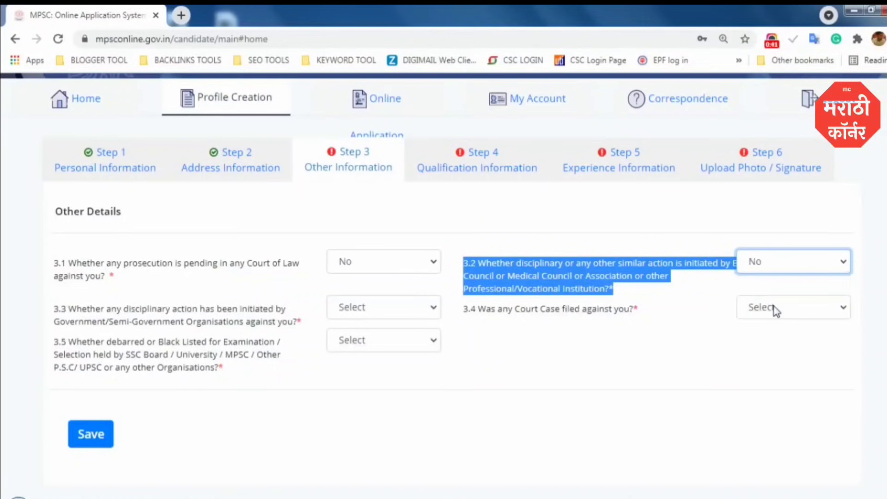
pyautogui.click(656, 228)
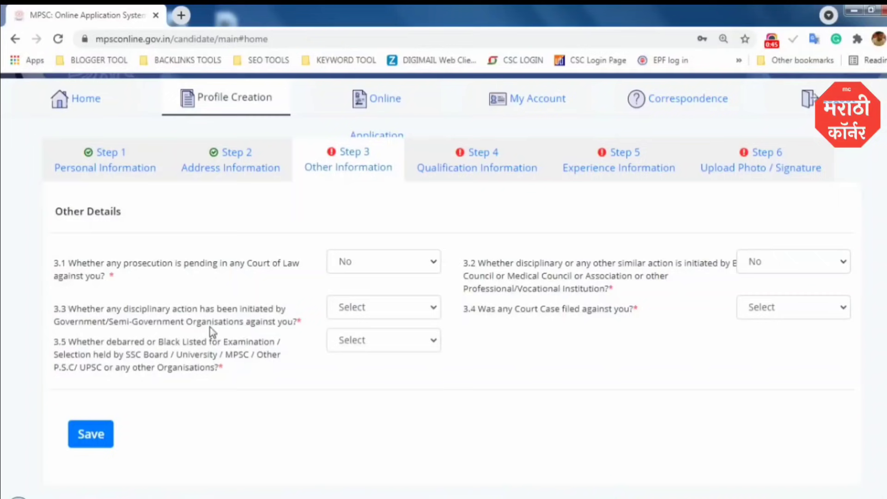
pyautogui.click(364, 311)
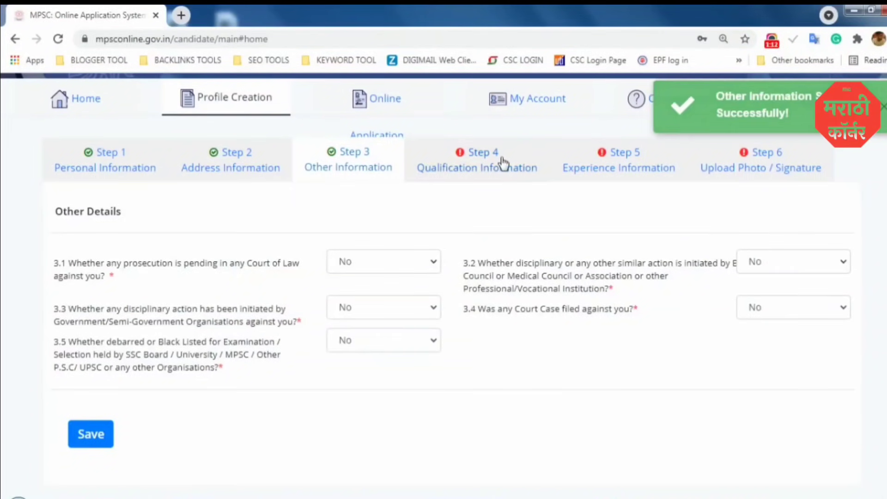
pyautogui.click(502, 163)
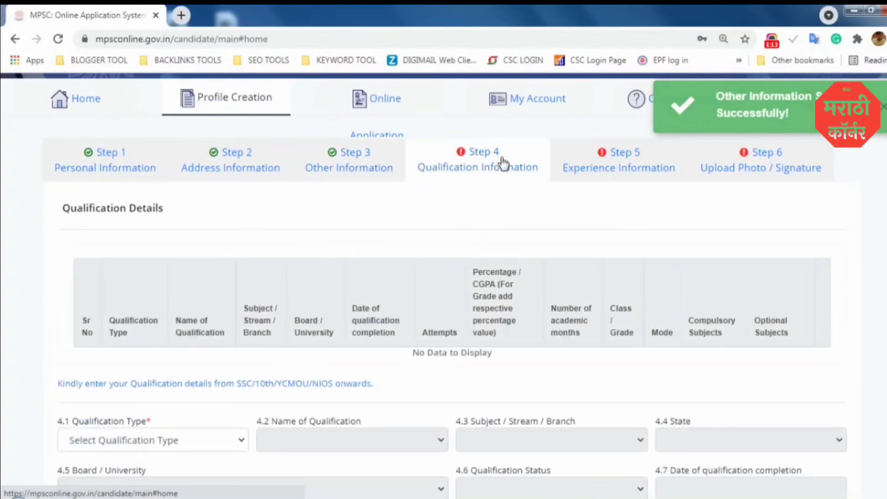
# Step: Choose SSC as both the qualification type and the qualification name
pyautogui.scroll(-1, 444, 277)
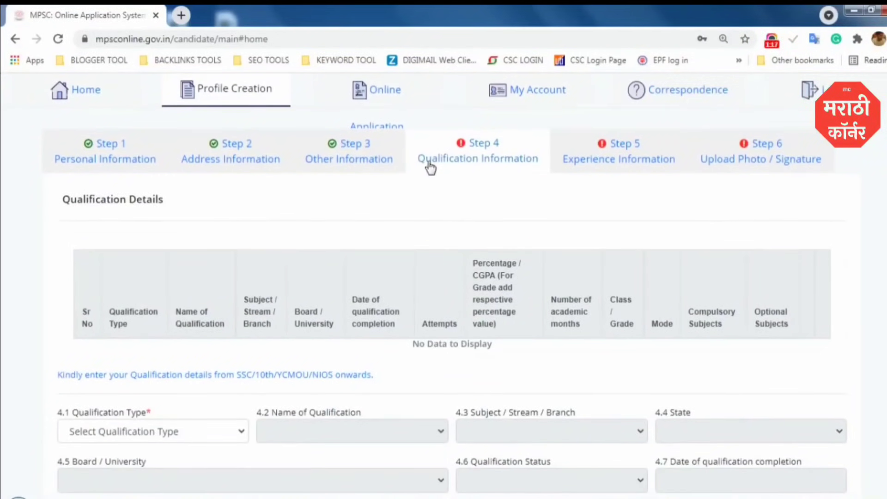
pyautogui.click(422, 162)
pyautogui.scroll(-3, 850, 197)
pyautogui.scroll(-1, 445, 285)
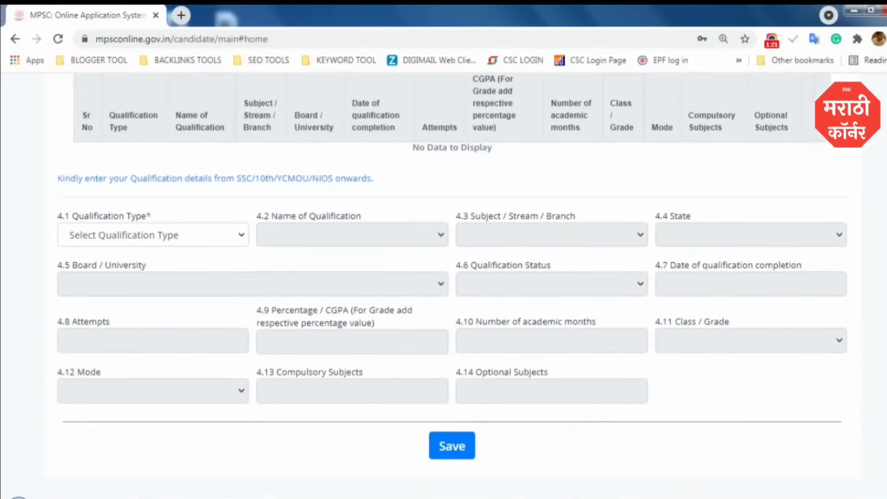
pyautogui.click(143, 220)
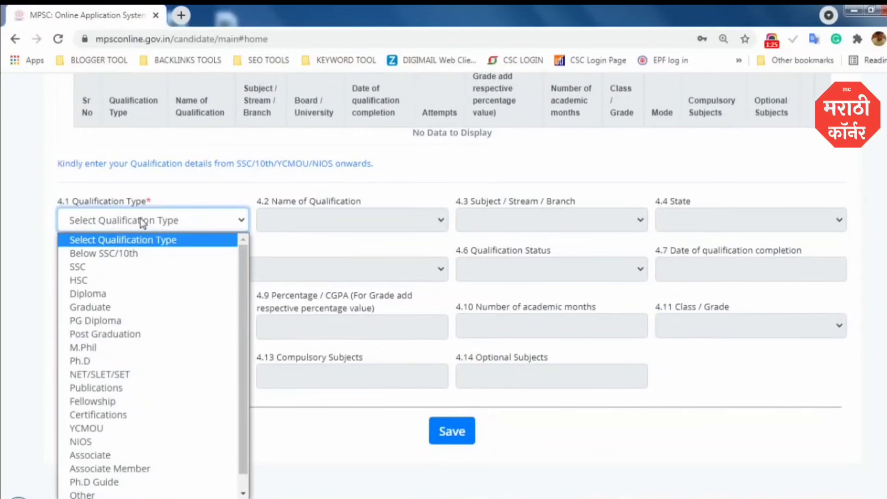
pyautogui.click(245, 177)
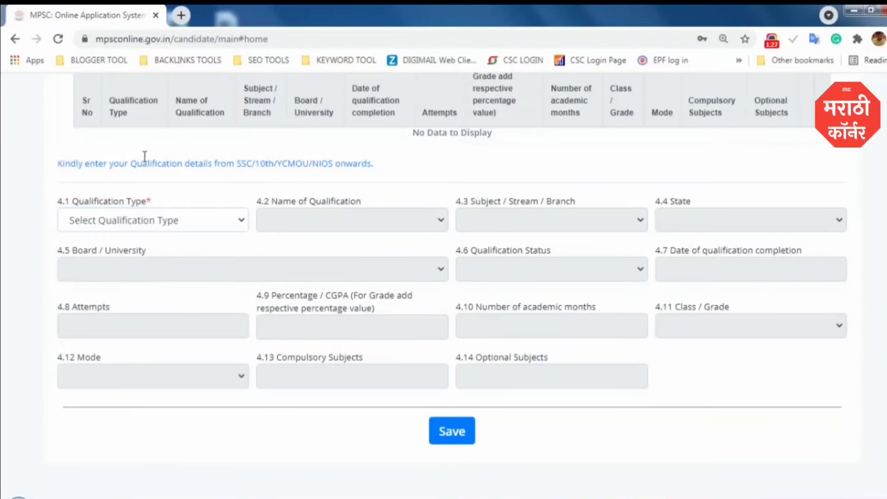
pyautogui.moveTo(68, 163); pyautogui.dragTo(308, 164)
pyautogui.click(260, 164)
pyautogui.tripleClick(309, 164)
pyautogui.click(337, 156)
pyautogui.click(226, 225)
pyautogui.click(150, 273)
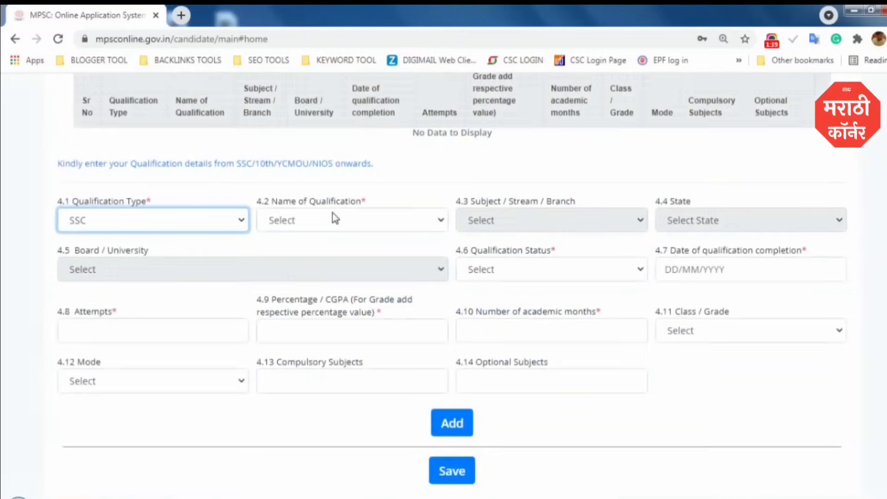
pyautogui.click(332, 220)
pyautogui.click(340, 252)
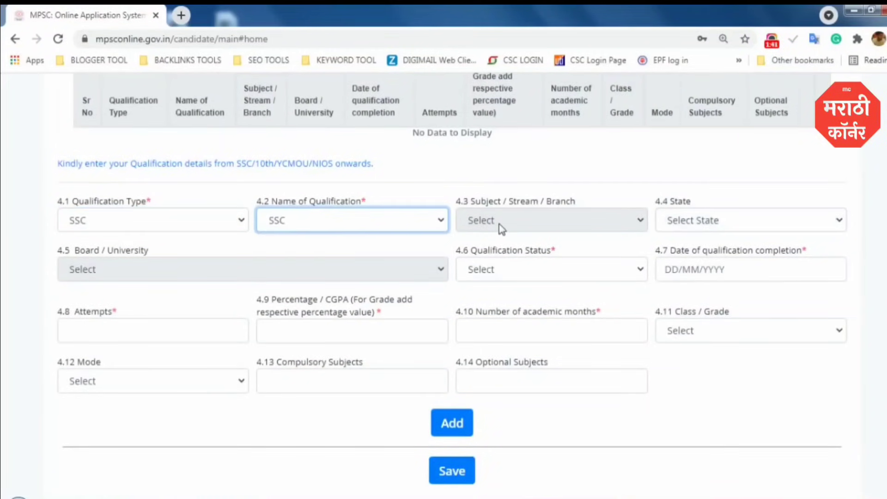
# Step: Set the SSC entry's state to MAHARASHTRA, board to State Board, and status to Passed
pyautogui.click(666, 219)
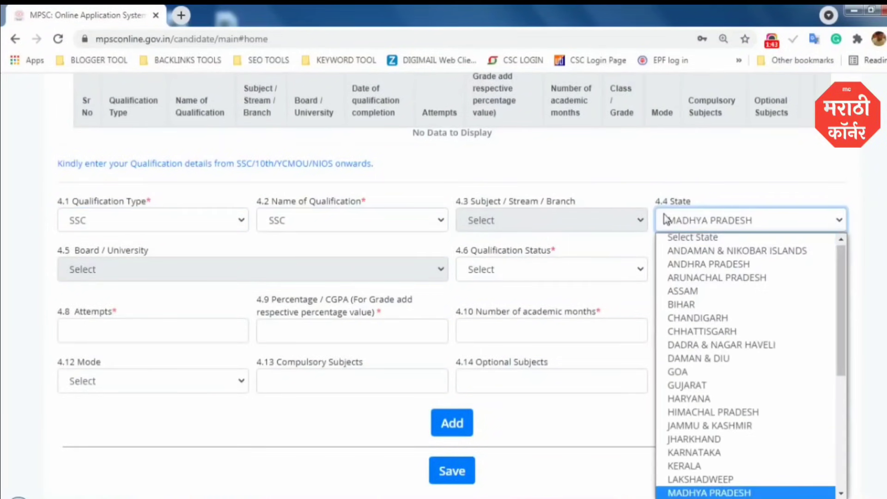
pyautogui.press('Down')
pyautogui.press('Return')
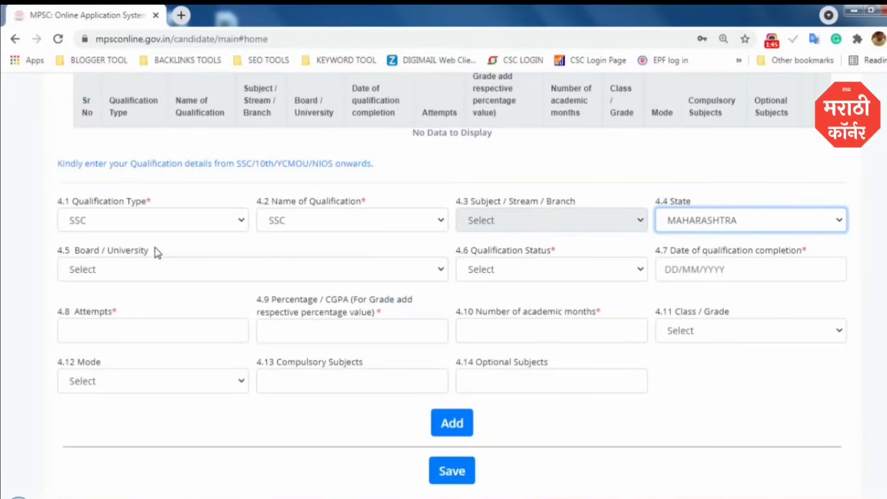
pyautogui.click(161, 274)
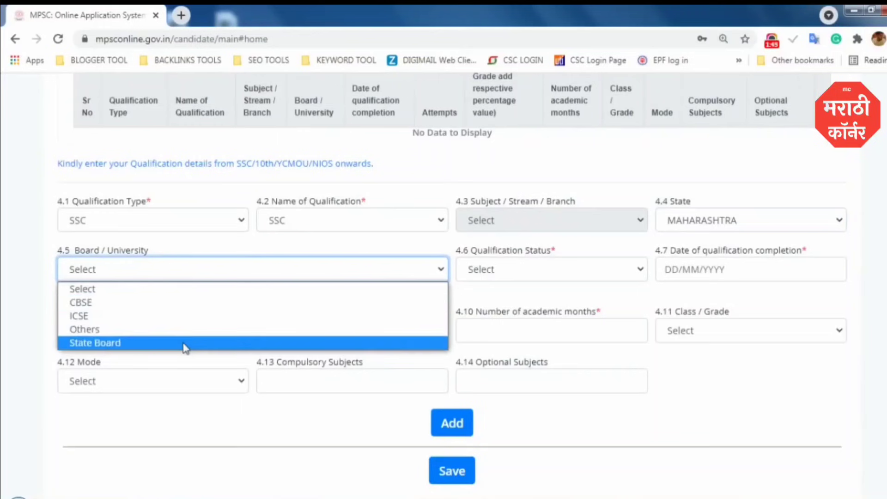
pyautogui.click(184, 347)
pyautogui.click(516, 273)
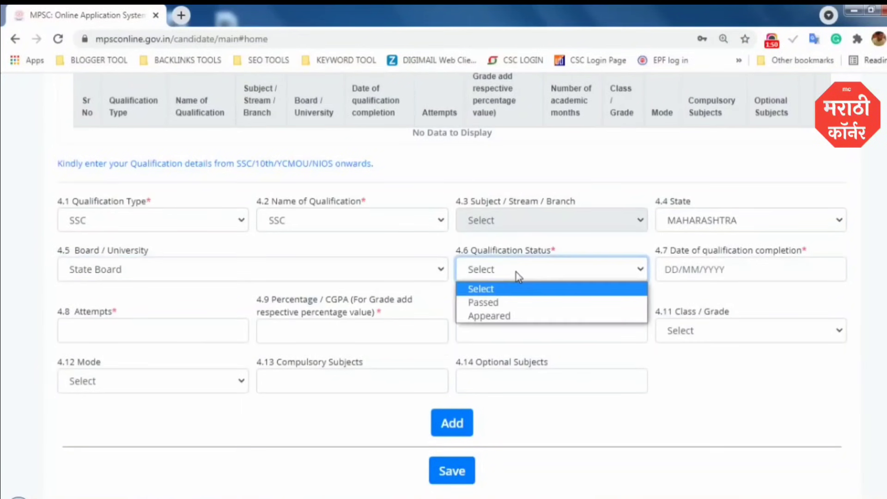
pyautogui.click(525, 303)
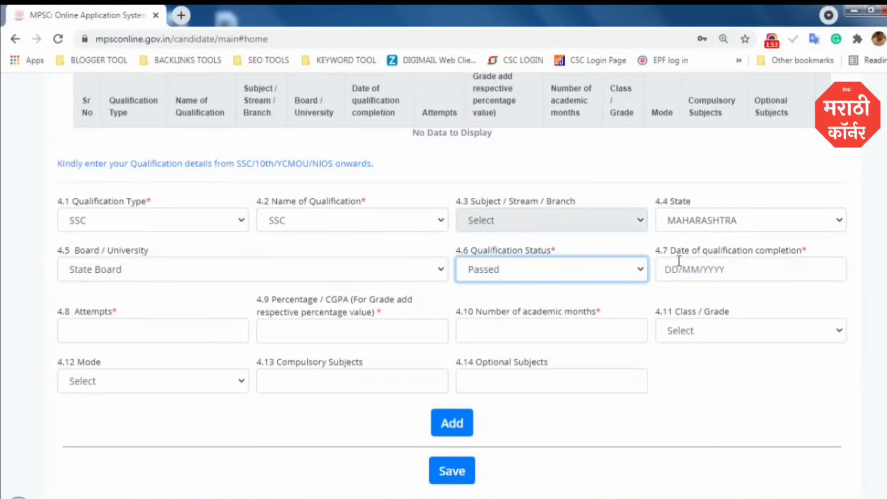
pyautogui.click(679, 262)
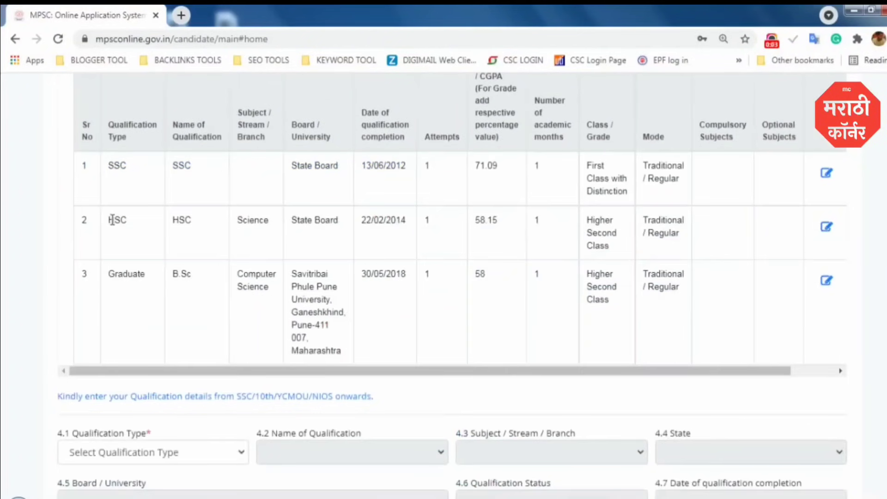
# Step: Review the HSC and Graduate rows and load the Graduate (B.Sc) record for editing
pyautogui.doubleClick(112, 221)
pyautogui.moveTo(112, 274); pyautogui.dragTo(143, 278)
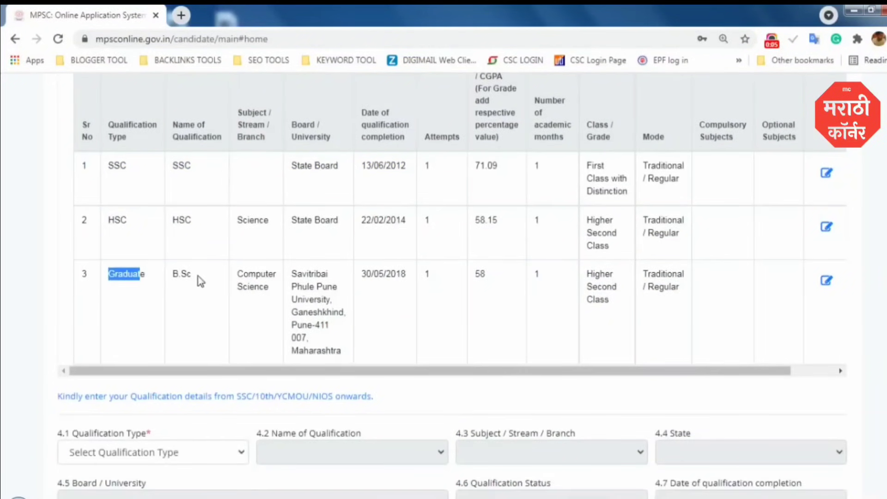
pyautogui.moveTo(236, 273); pyautogui.dragTo(406, 277)
pyautogui.moveTo(679, 289); pyautogui.dragTo(517, 270)
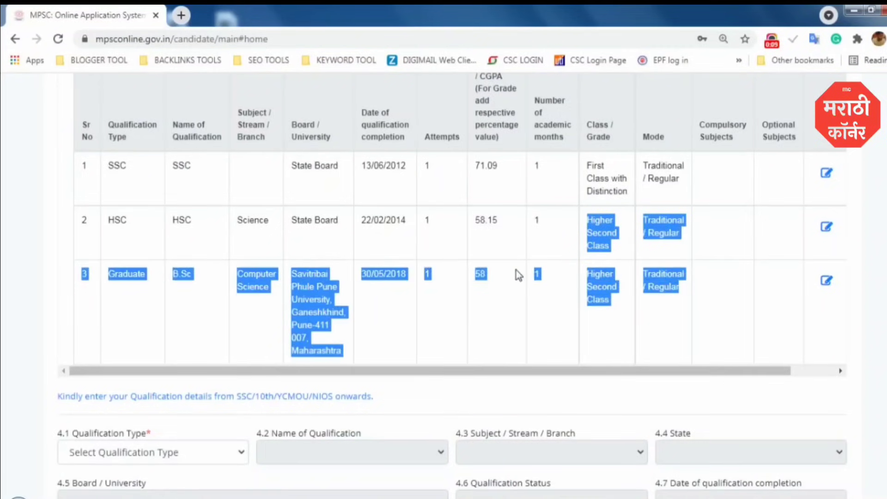
pyautogui.click(759, 322)
pyautogui.scroll(-5, 443, 277)
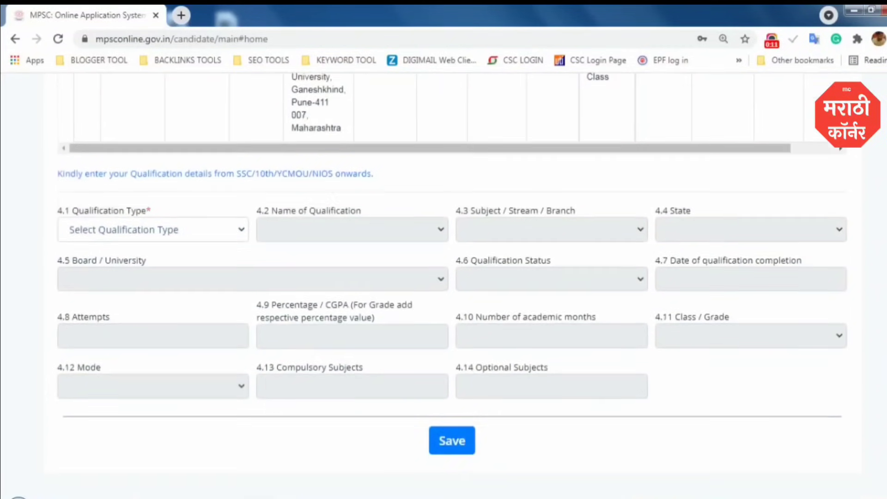
pyautogui.scroll(2, 444, 277)
pyautogui.scroll(4, 807, 252)
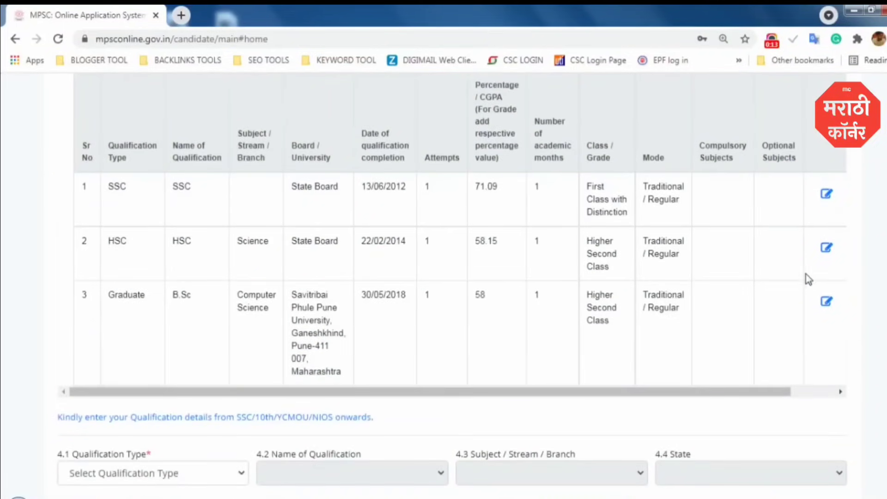
pyautogui.click(827, 304)
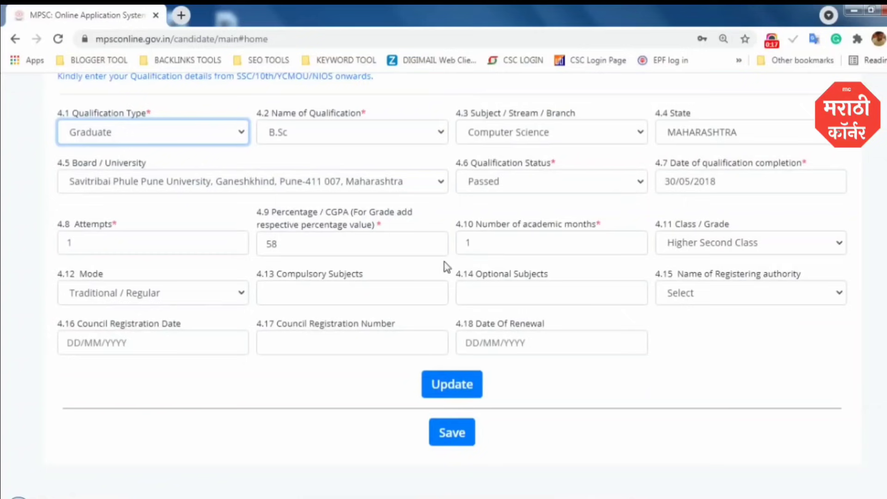
# Step: Keep Traditional / Regular as mode of study and update the Graduate record
pyautogui.click(196, 286)
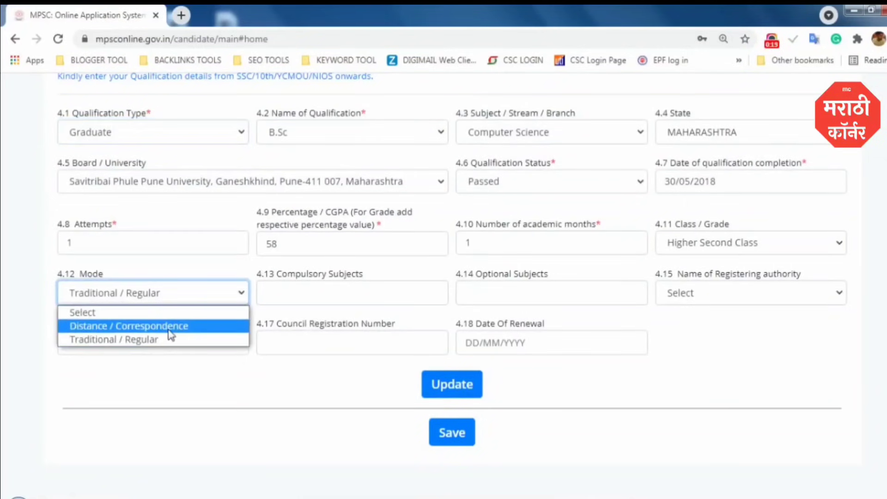
pyautogui.click(163, 339)
pyautogui.click(332, 195)
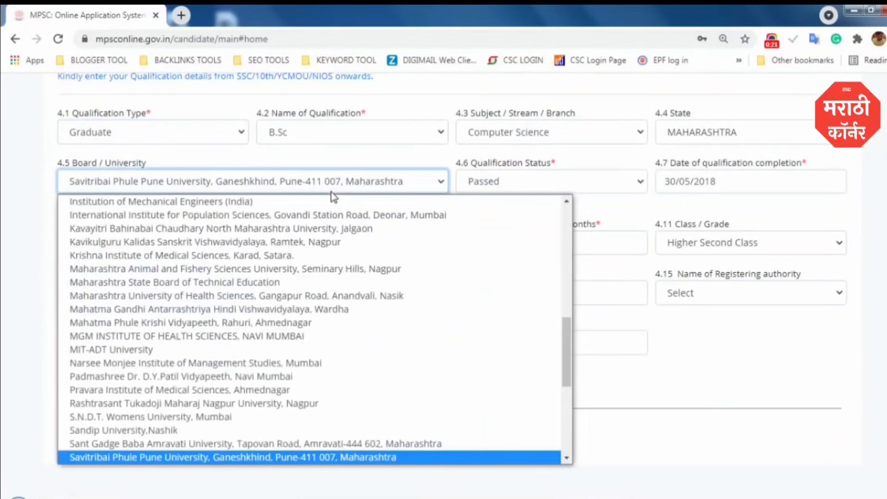
pyautogui.scroll(1, 245, 277)
pyautogui.click(10, 234)
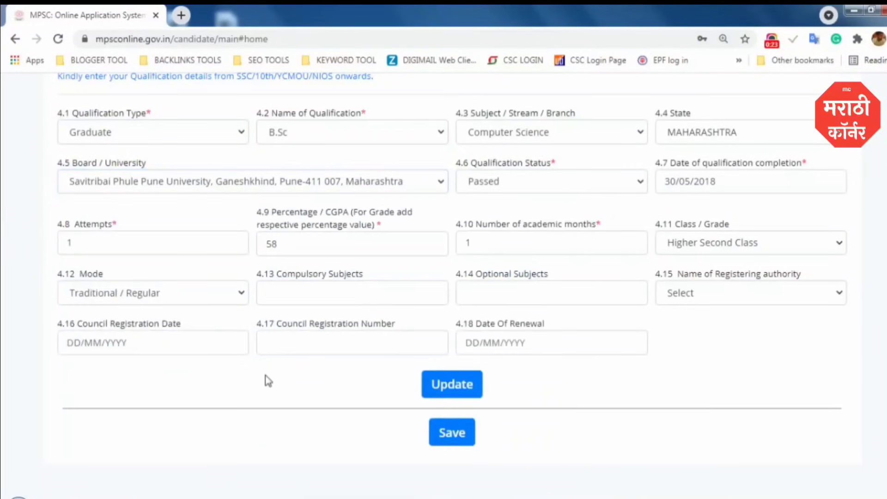
pyautogui.click(445, 394)
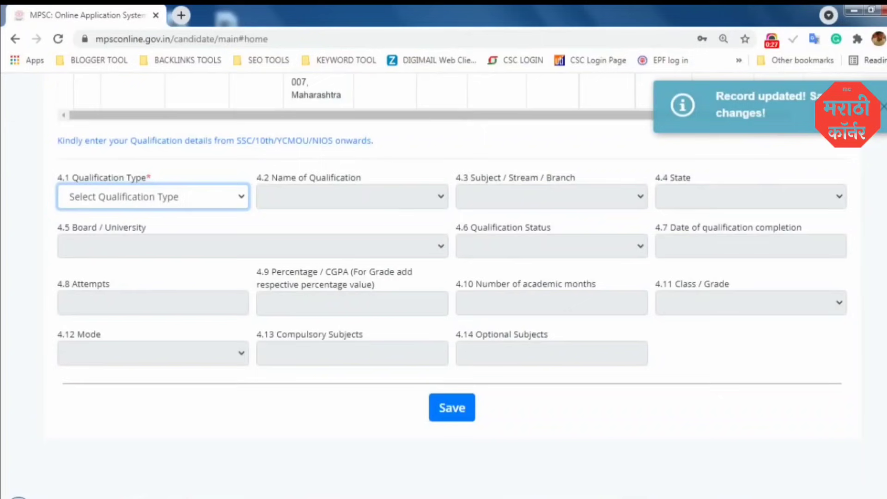
# Step: Save the qualification information with SSC, HSC and Graduate records
pyautogui.scroll(5, 560, 179)
pyautogui.scroll(-5, 560, 178)
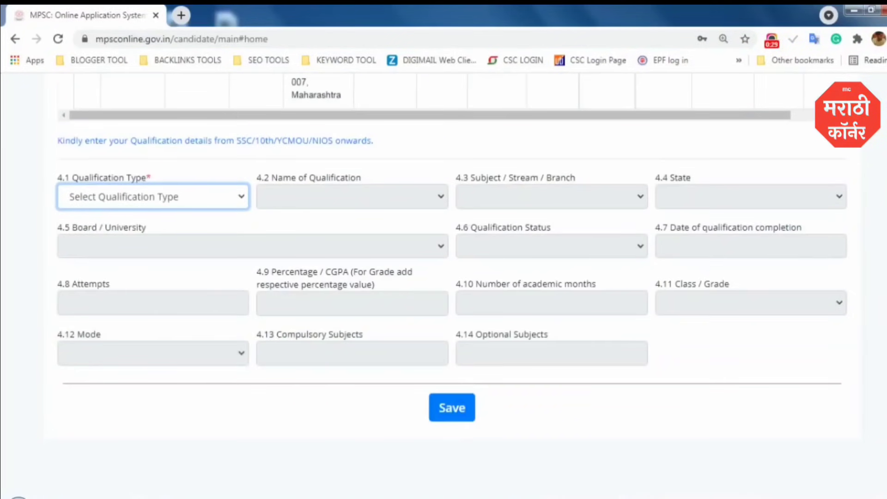
pyautogui.scroll(5, 610, 351)
pyautogui.scroll(-5, 610, 351)
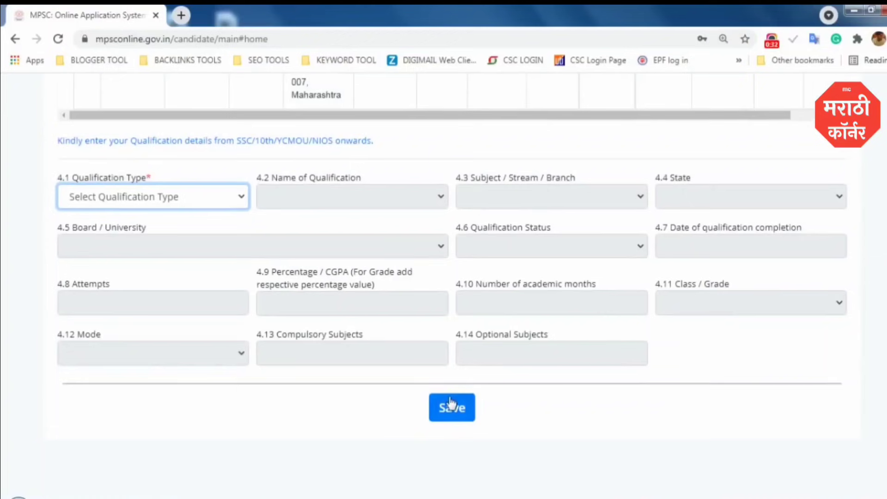
pyautogui.click(450, 405)
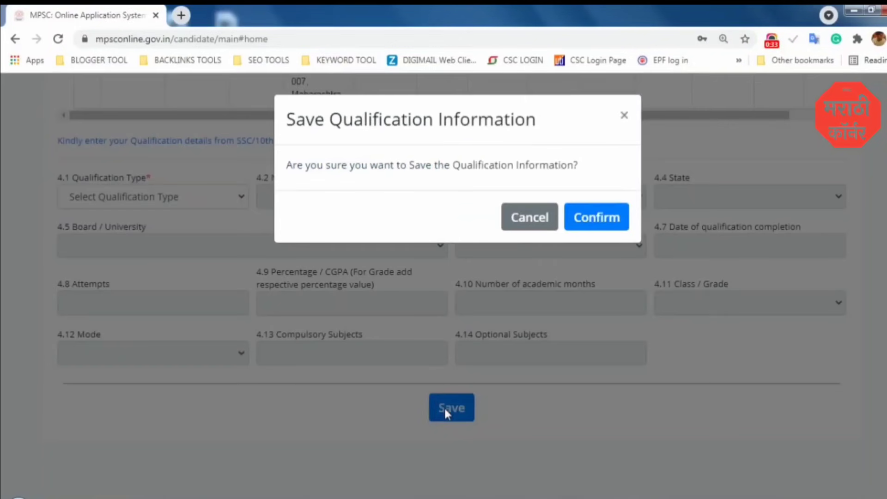
# Step: Confirm the Save Qualification Information prompt and scroll back up to the step tabs
pyautogui.tripleClick(339, 165)
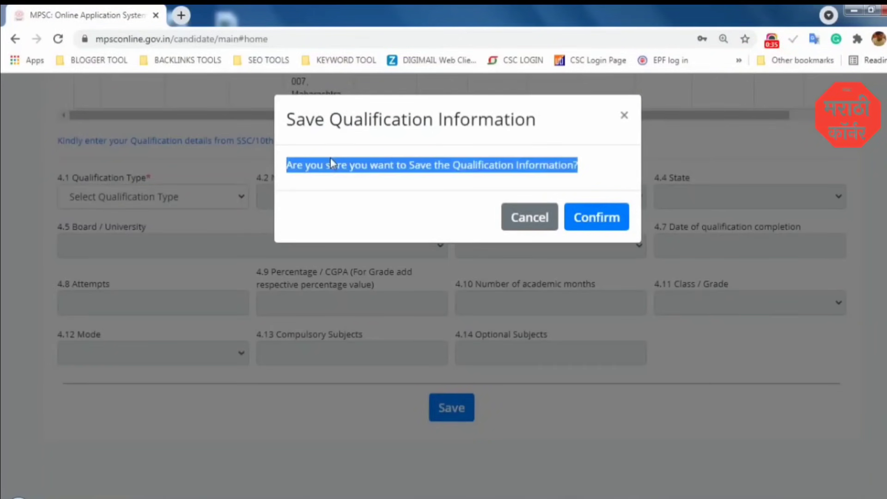
pyautogui.click(585, 217)
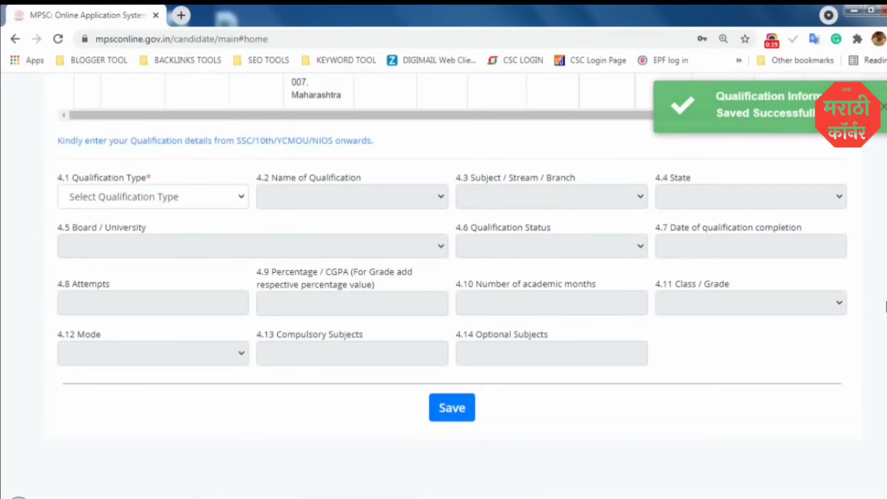
pyautogui.scroll(6, 669, 172)
pyautogui.scroll(4, 435, 138)
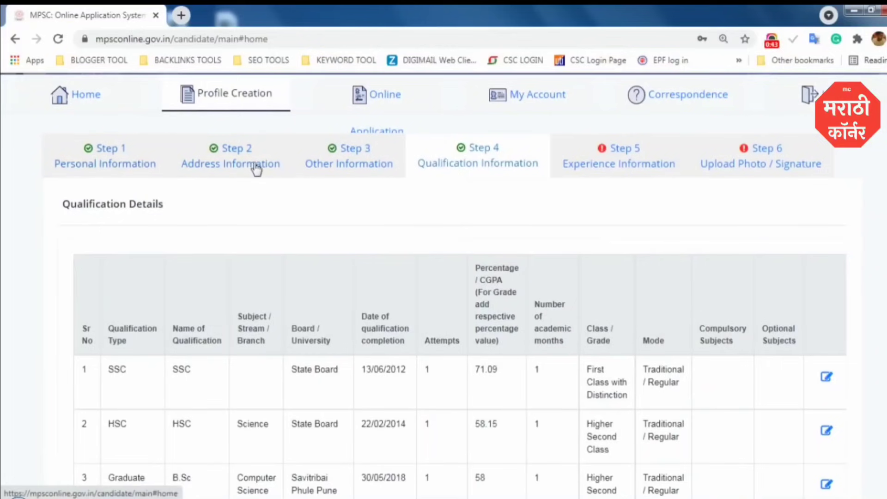
# Step: In Experience Information, answer Yes to having experience and mark the employment as Past
pyautogui.click(614, 173)
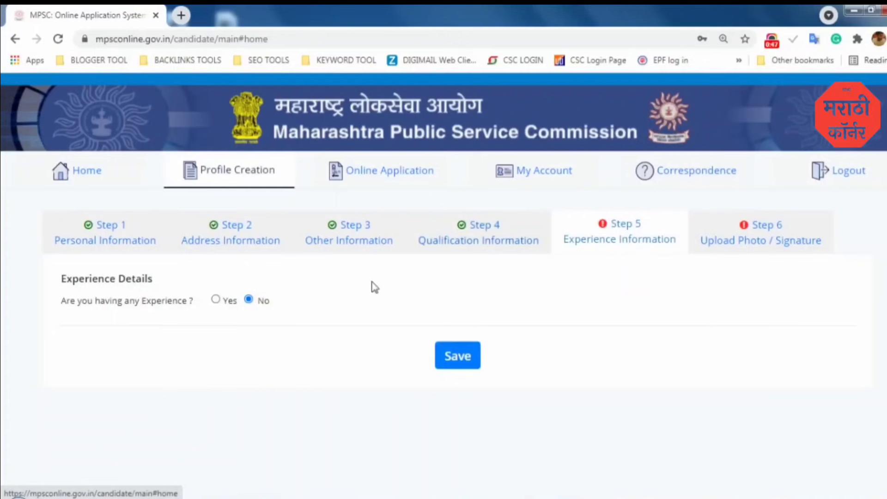
pyautogui.moveTo(65, 303); pyautogui.dragTo(208, 301)
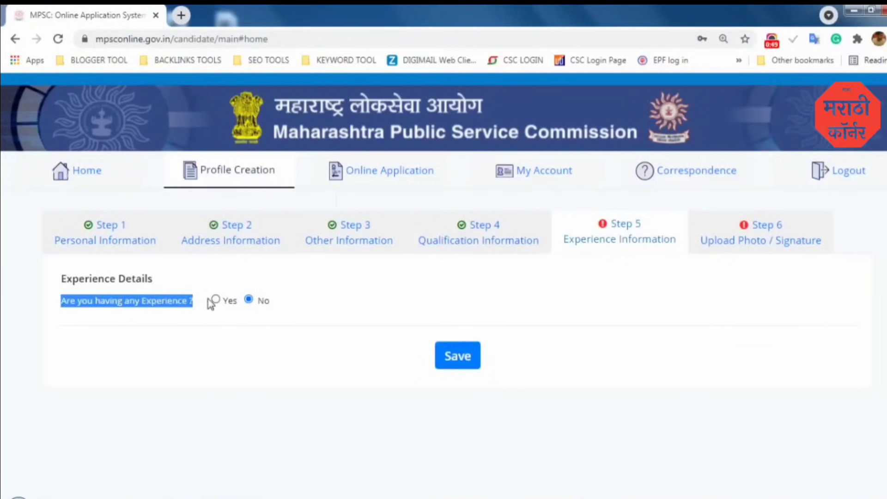
pyautogui.click(216, 299)
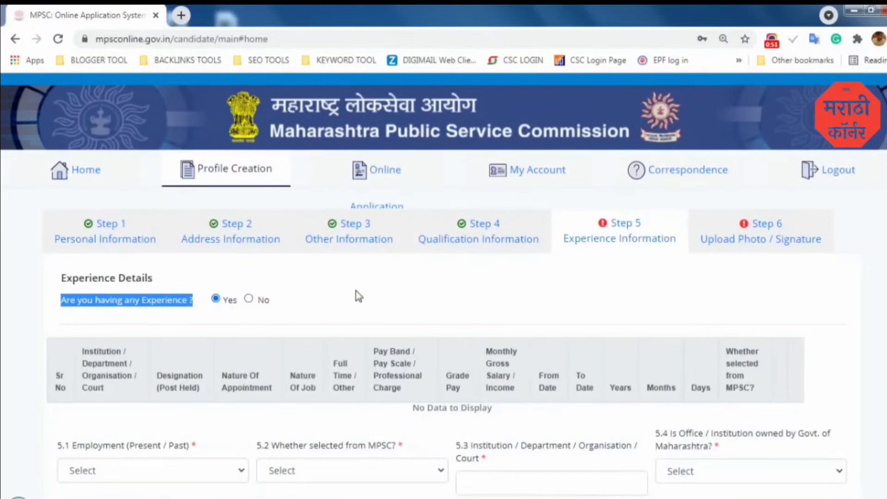
pyautogui.scroll(-5, 160, 247)
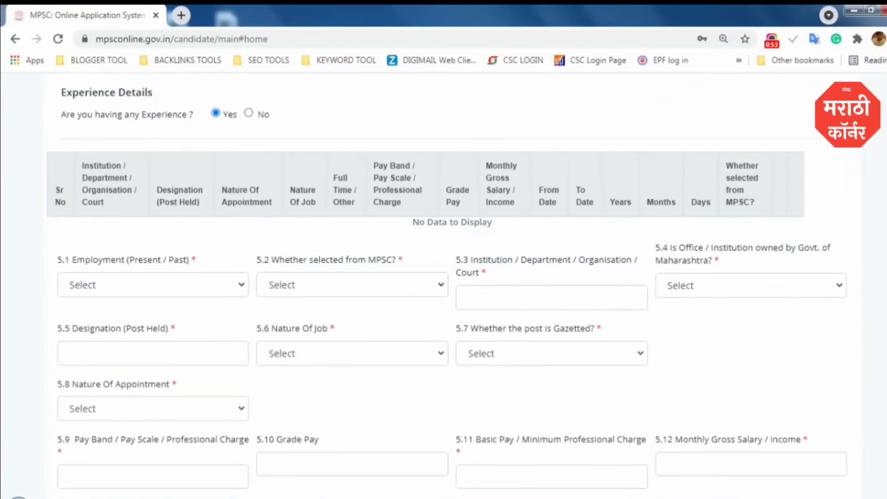
pyautogui.click(127, 253)
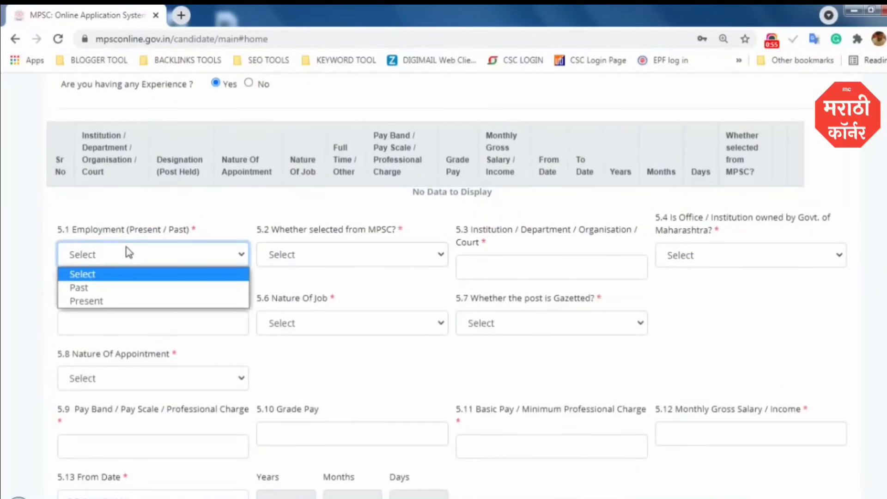
pyautogui.click(125, 291)
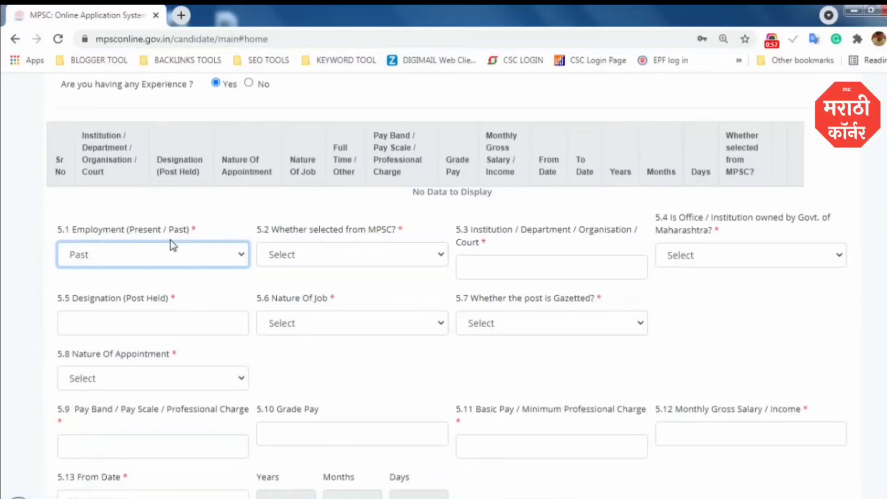
# Step: Answer No to whether the post was selected through MPSC
pyautogui.moveTo(274, 233); pyautogui.dragTo(379, 233)
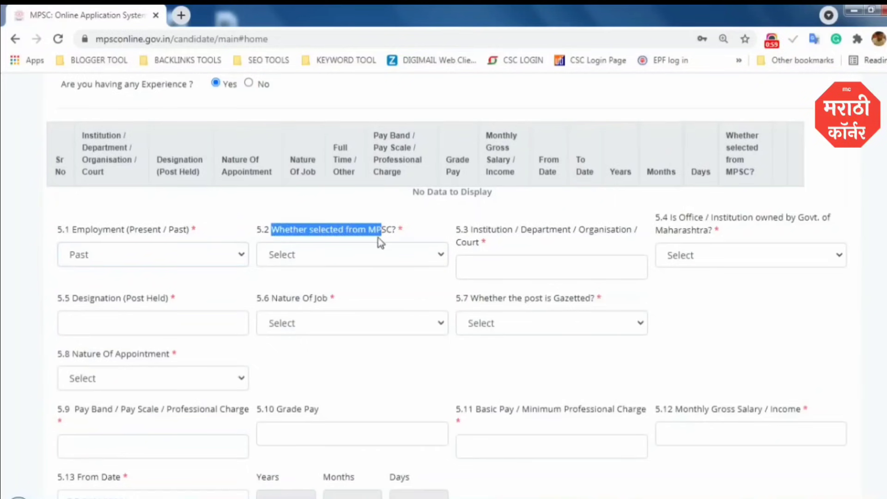
pyautogui.click(376, 254)
pyautogui.click(311, 301)
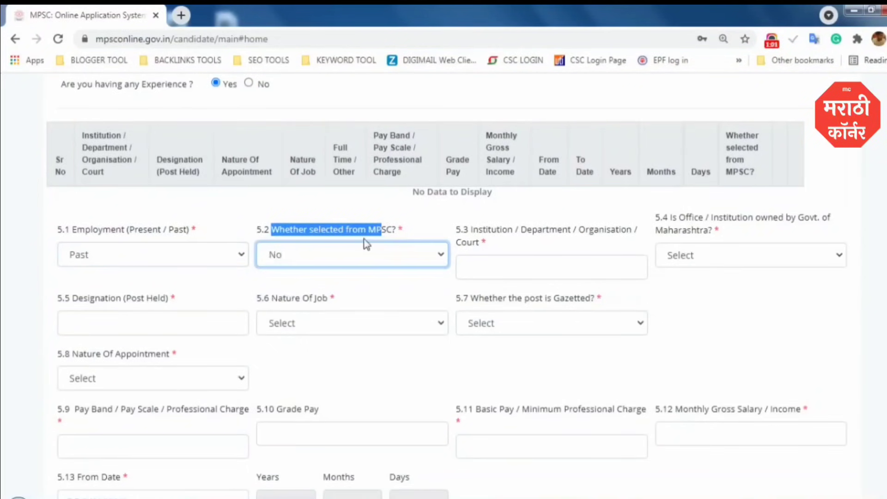
pyautogui.click(334, 254)
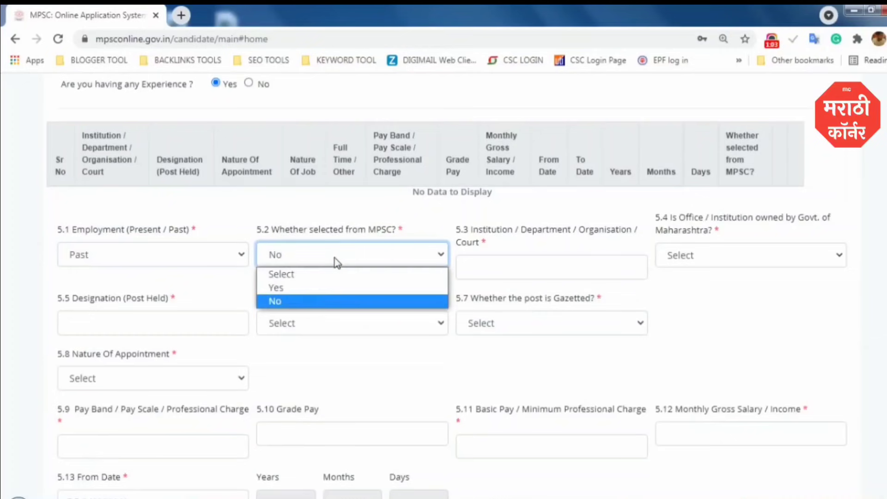
pyautogui.click(329, 301)
pyautogui.click(376, 257)
pyautogui.click(377, 289)
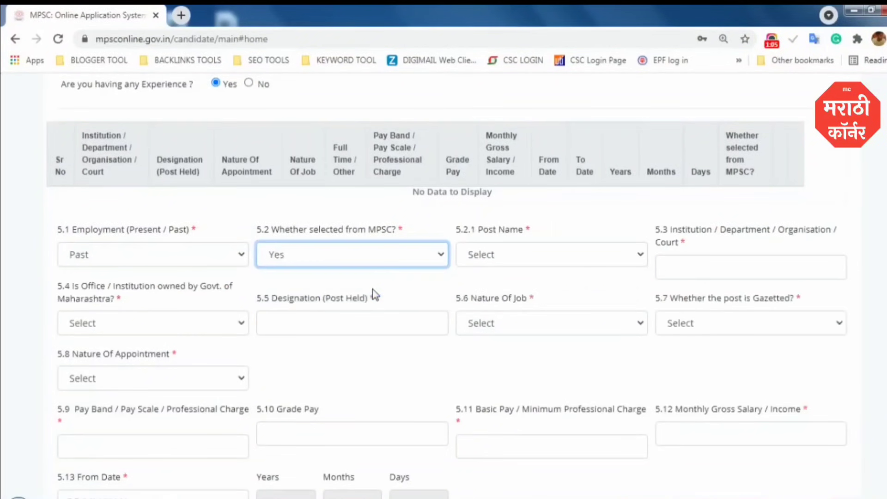
pyautogui.click(402, 254)
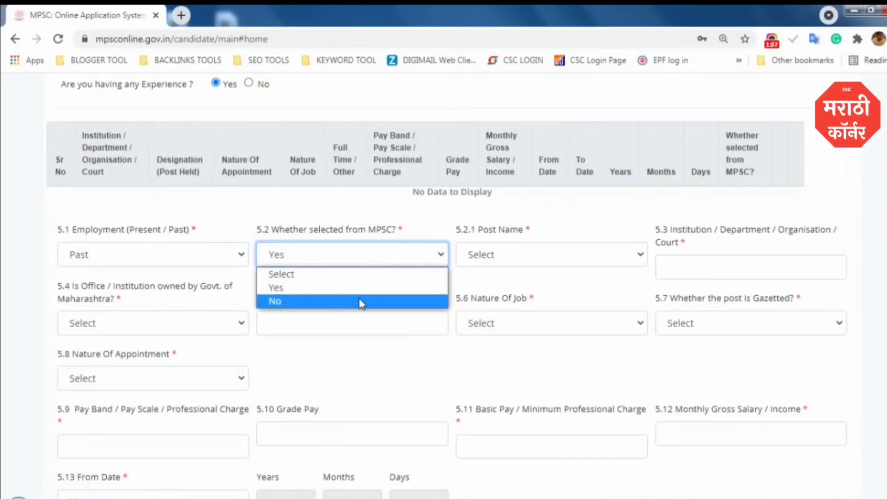
pyautogui.click(532, 257)
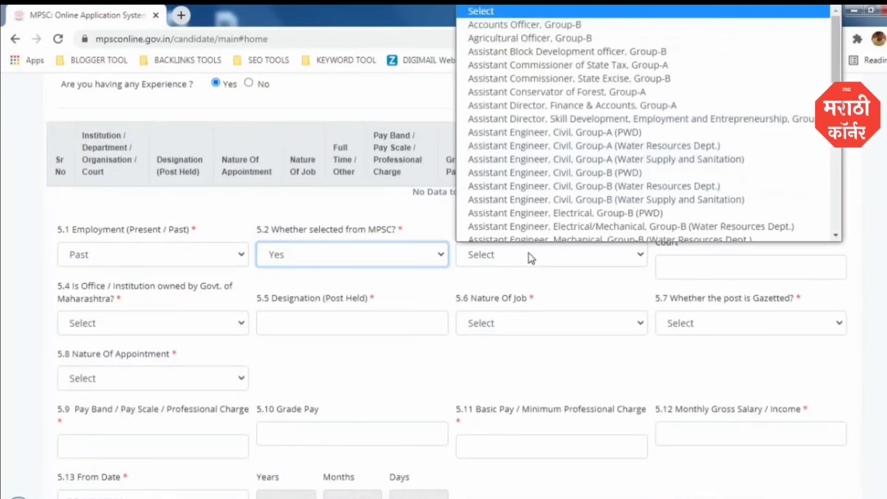
pyautogui.click(420, 261)
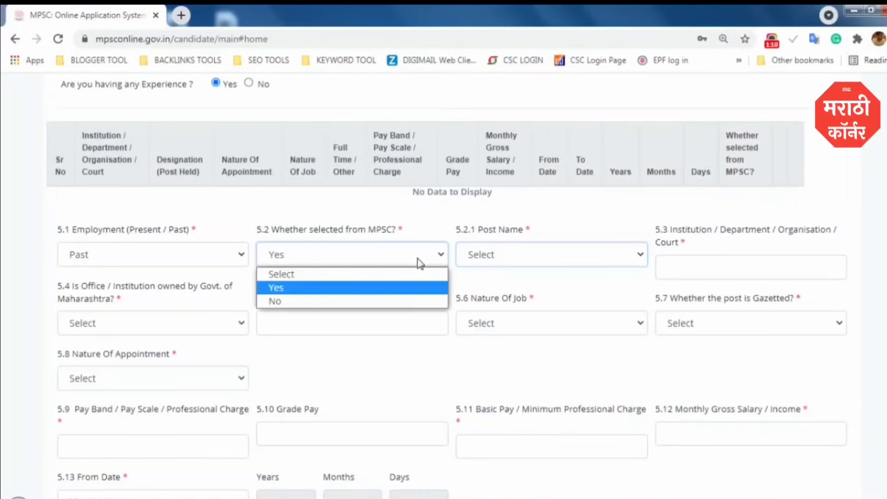
pyautogui.click(344, 300)
# Step: Enter Reliance Digital as the institution and answer No for government-owned office
pyautogui.click(495, 259)
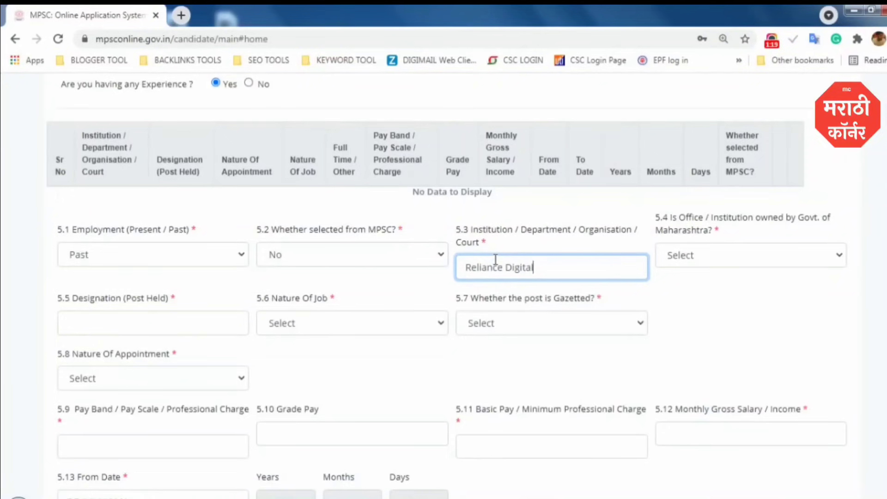
pyautogui.write('Reliance Digital')
pyautogui.click(693, 261)
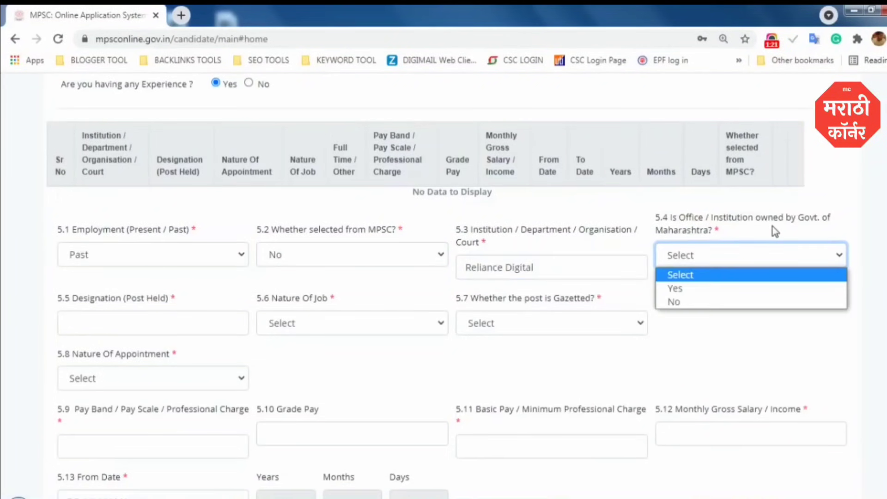
pyautogui.click(685, 302)
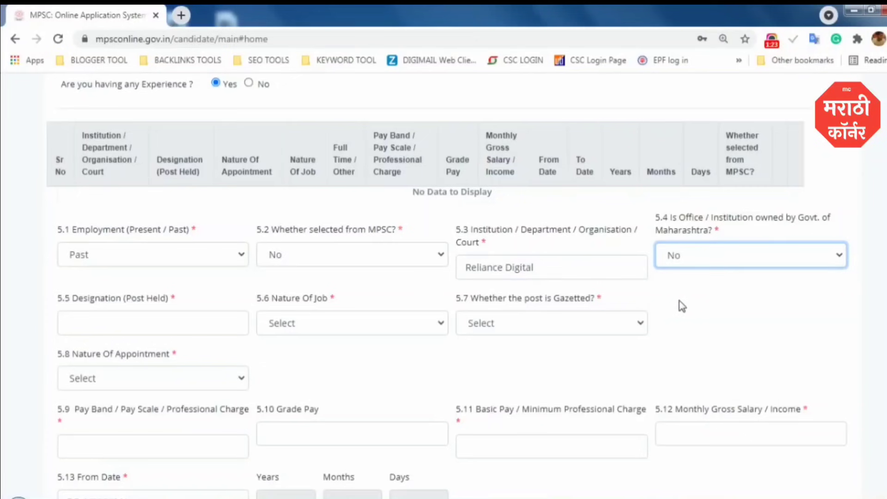
pyautogui.click(108, 322)
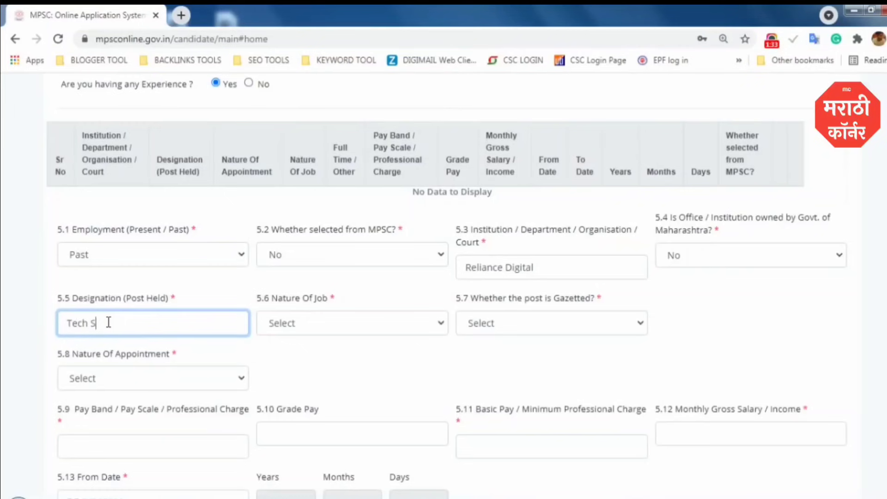
# Step: Set nature of job to Sales Representative and answer No for gazetted post
pyautogui.click(329, 326)
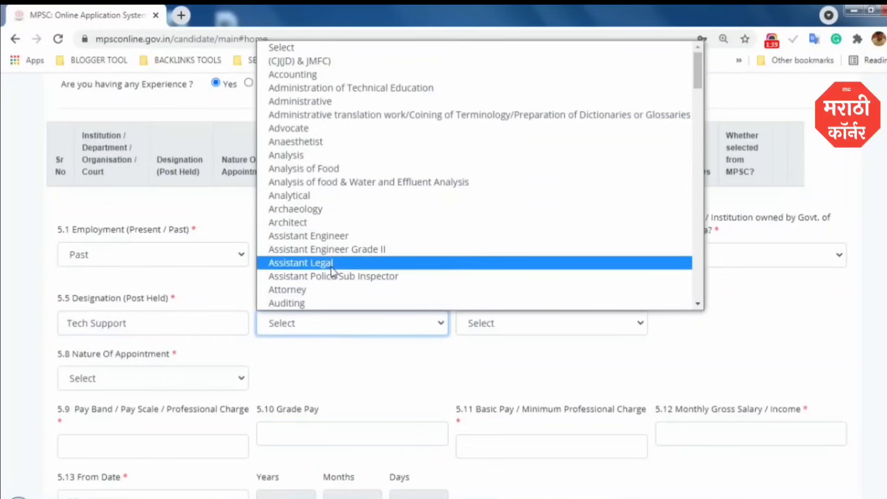
pyautogui.write('se')
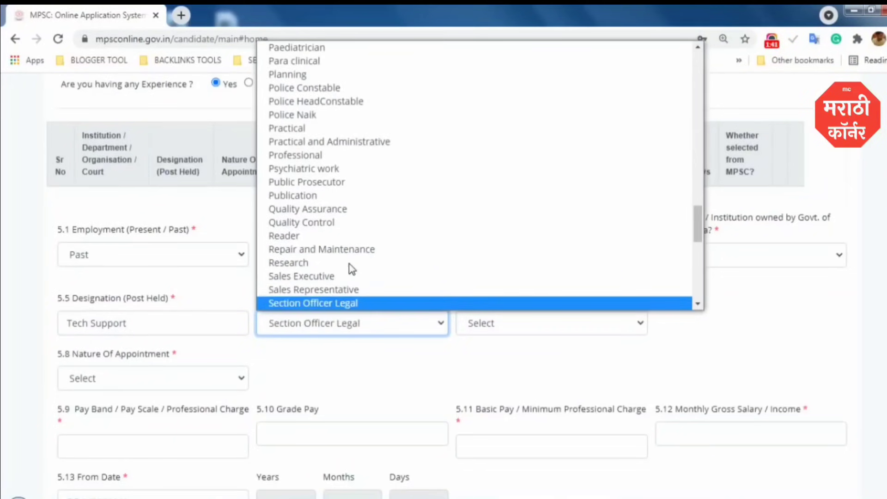
pyautogui.press('Up')
pyautogui.press('Return')
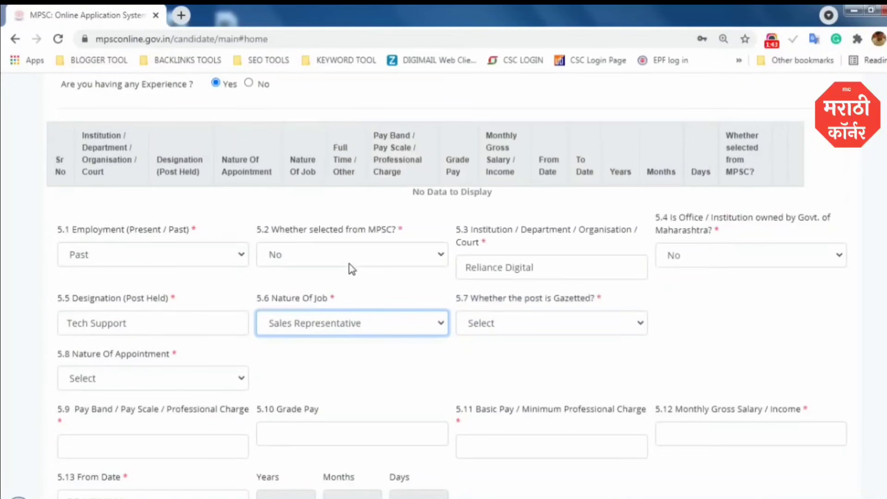
pyautogui.click(534, 320)
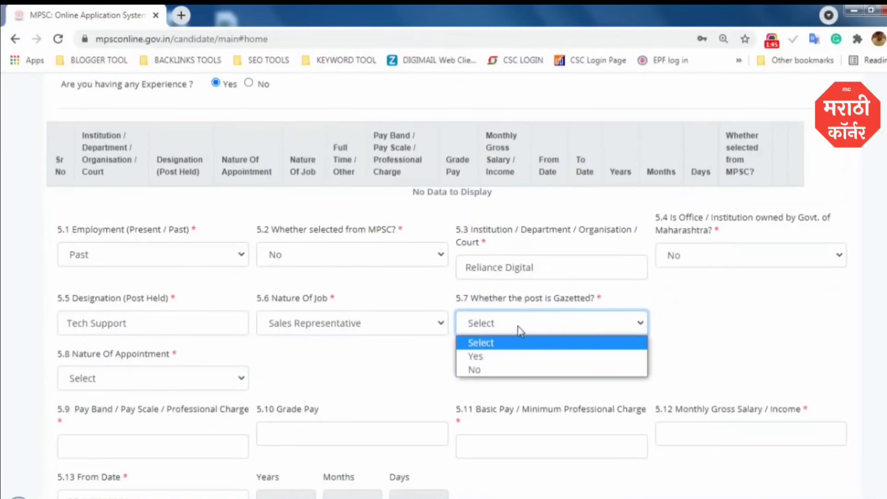
pyautogui.click(494, 373)
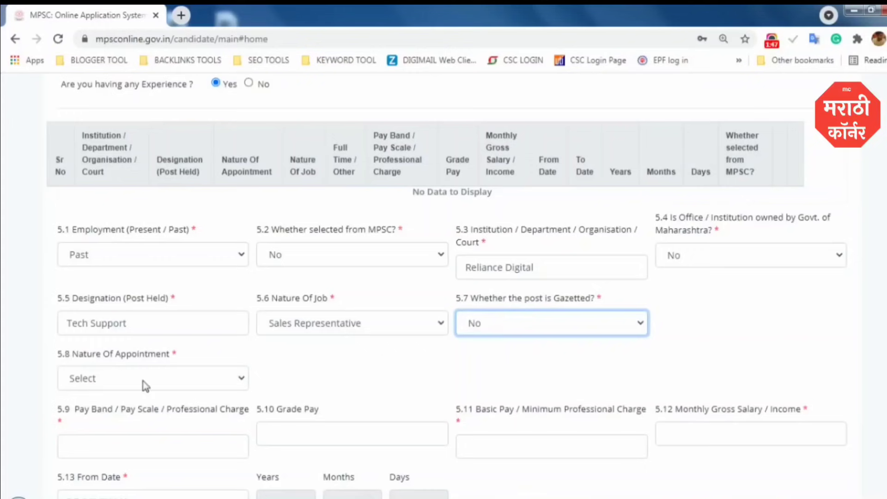
# Step: Set the nature of appointment to Regular
pyautogui.moveTo(73, 355); pyautogui.dragTo(171, 364)
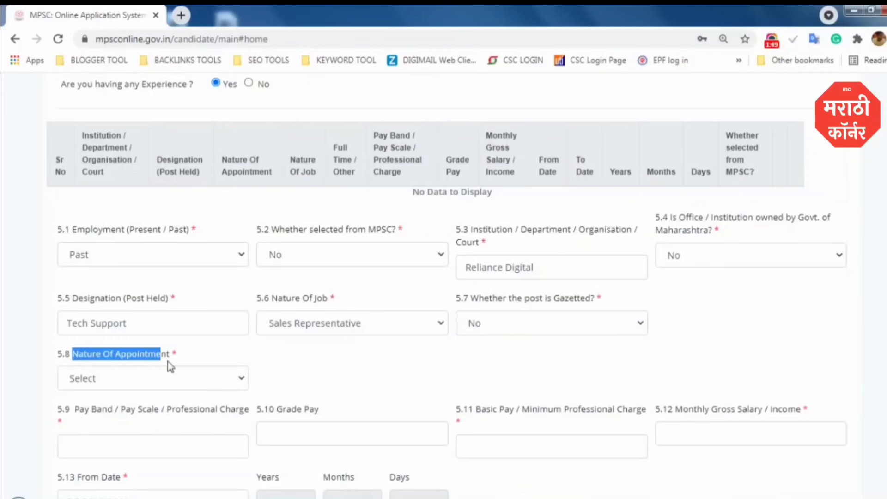
pyautogui.click(185, 386)
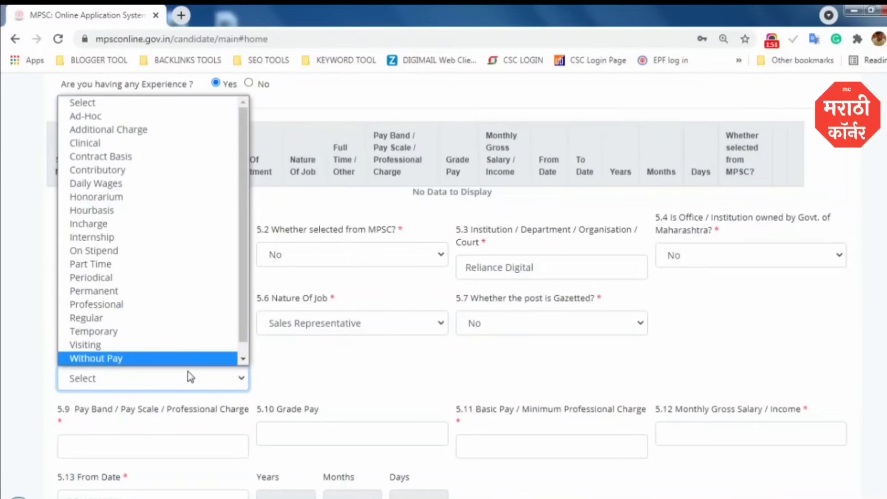
pyautogui.scroll(-1, 185, 370)
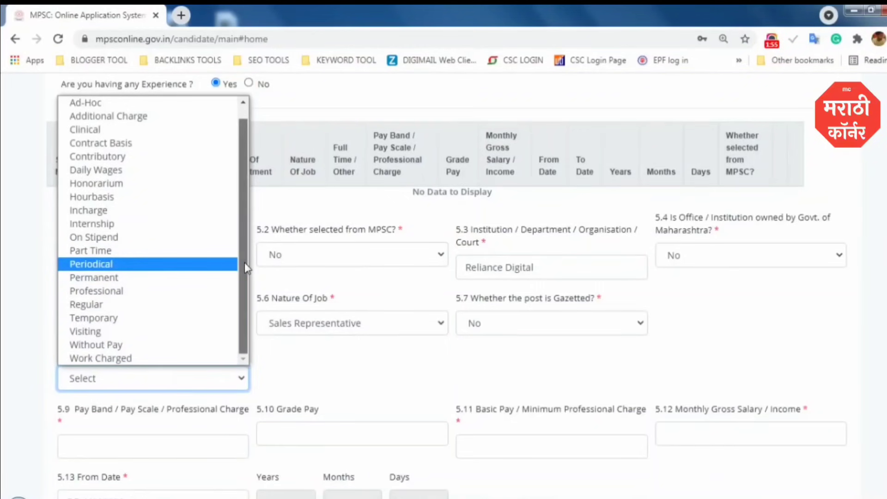
pyautogui.moveTo(245, 267); pyautogui.dragTo(243, 217)
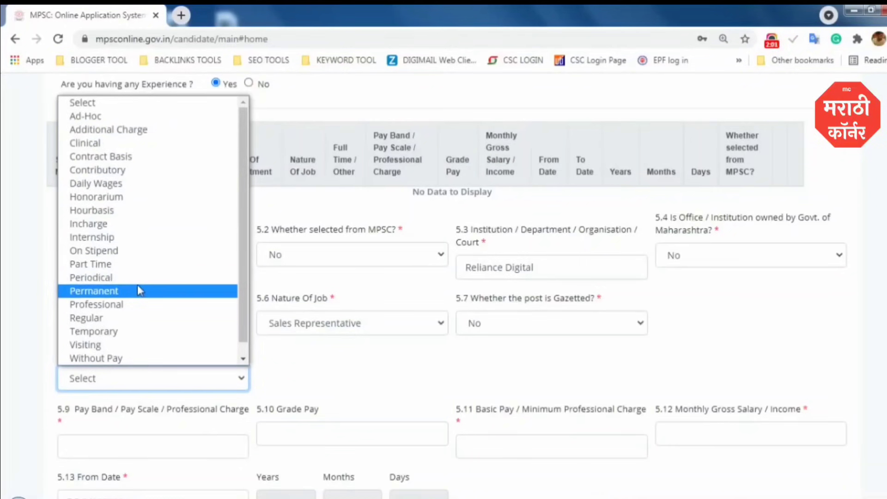
pyautogui.click(175, 318)
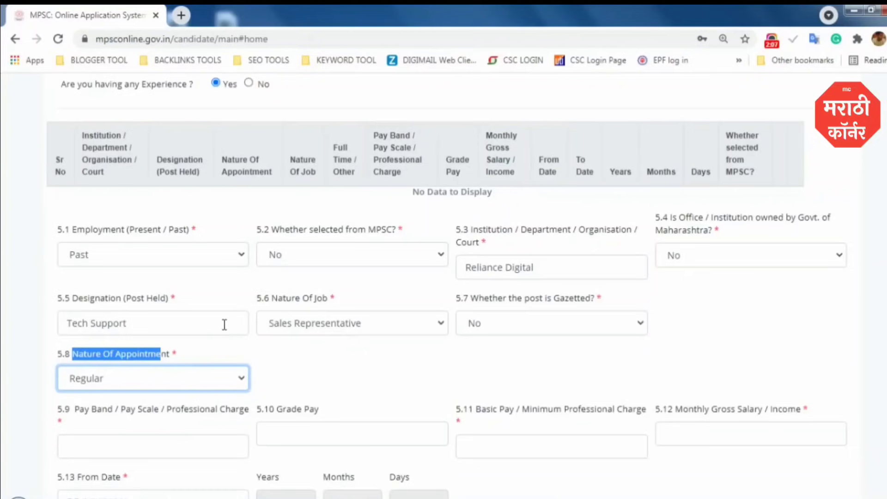
pyautogui.click(318, 357)
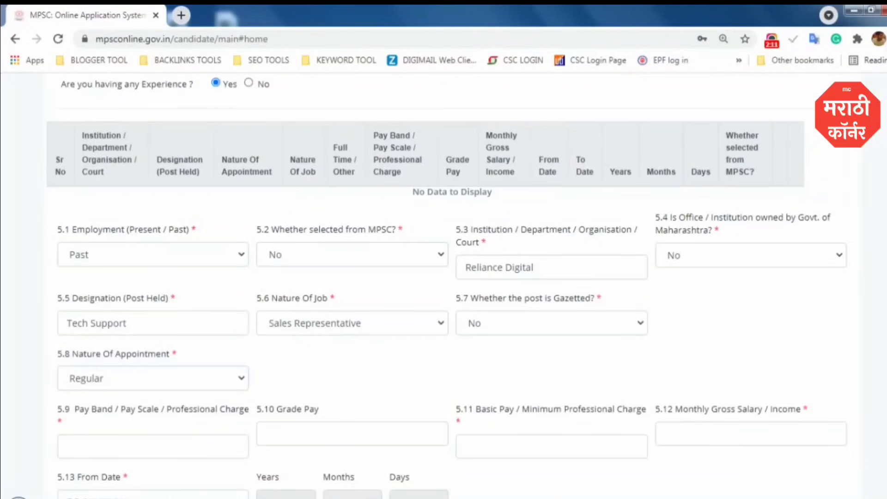
pyautogui.scroll(-3, 449, 269)
pyautogui.click(194, 299)
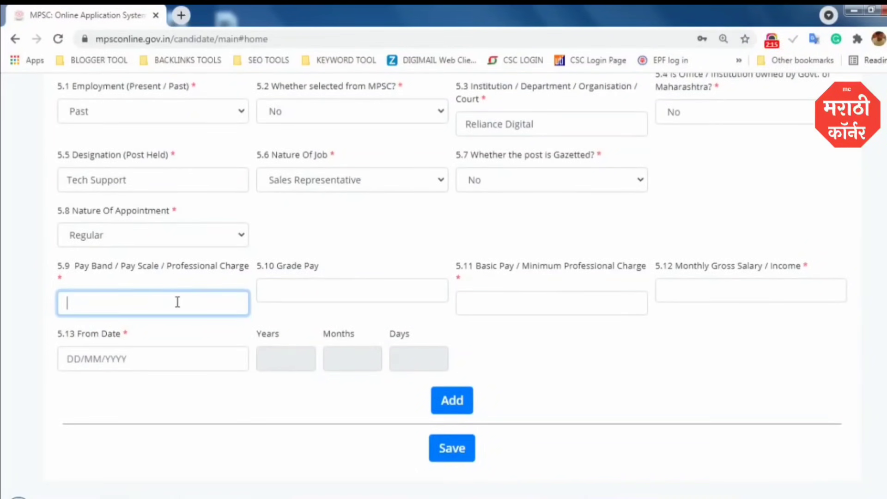
# Step: Go over the job entry's pay band, grade pay, basic pay and monthly gross salary fields
pyautogui.moveTo(79, 272); pyautogui.dragTo(221, 281)
pyautogui.click(214, 298)
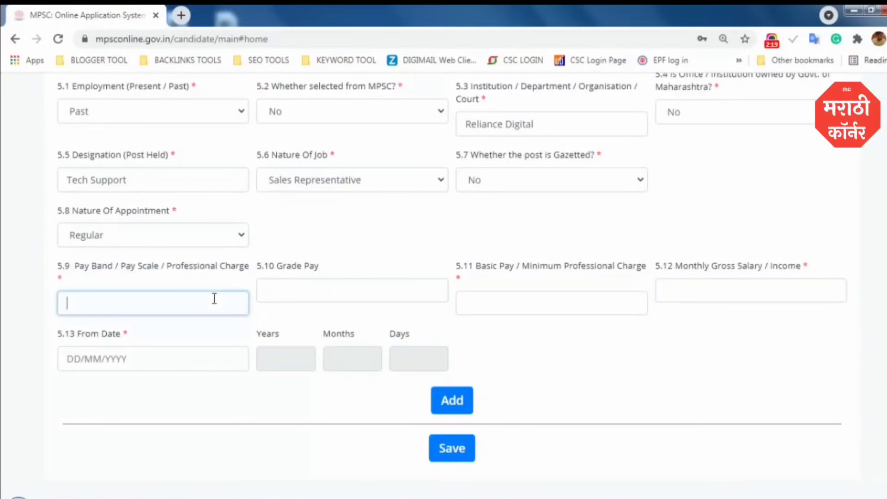
pyautogui.click(352, 291)
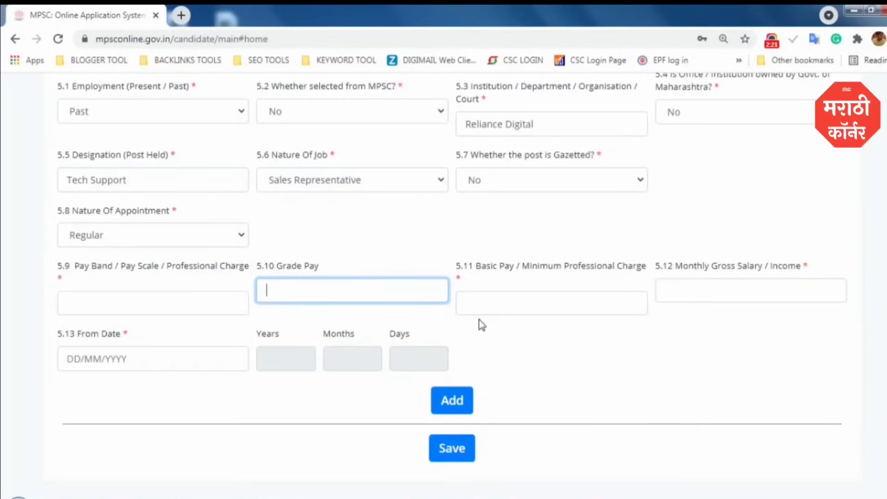
pyautogui.click(505, 313)
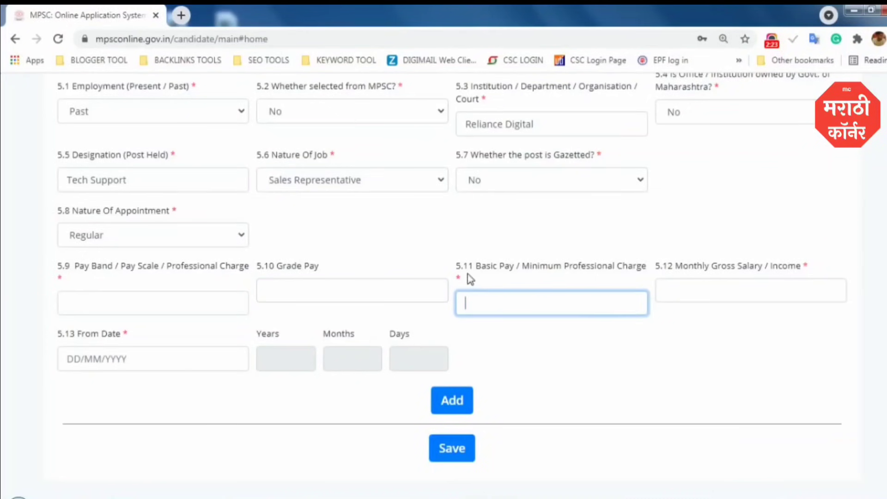
pyautogui.moveTo(479, 272); pyautogui.dragTo(580, 283)
pyautogui.click(695, 291)
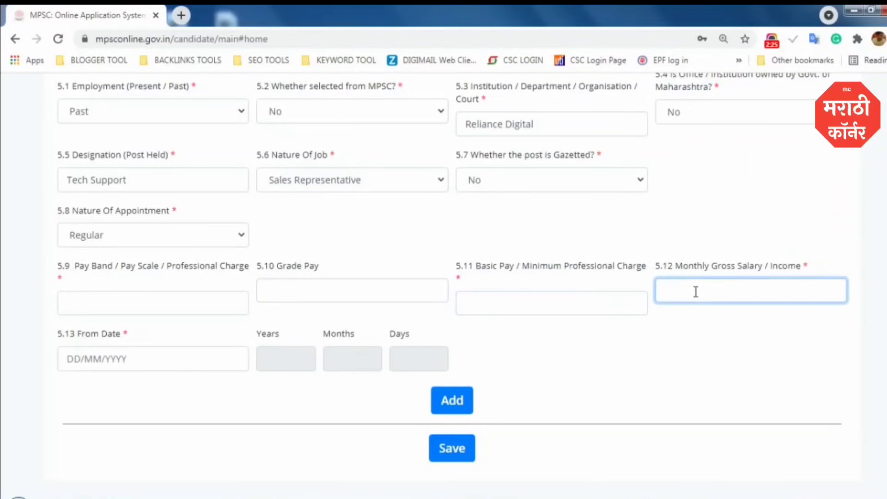
pyautogui.moveTo(675, 270); pyautogui.dragTo(712, 293)
pyautogui.click(690, 291)
# Step: Try adding the job entry, then answer No to experience and save the experience information
pyautogui.click(464, 401)
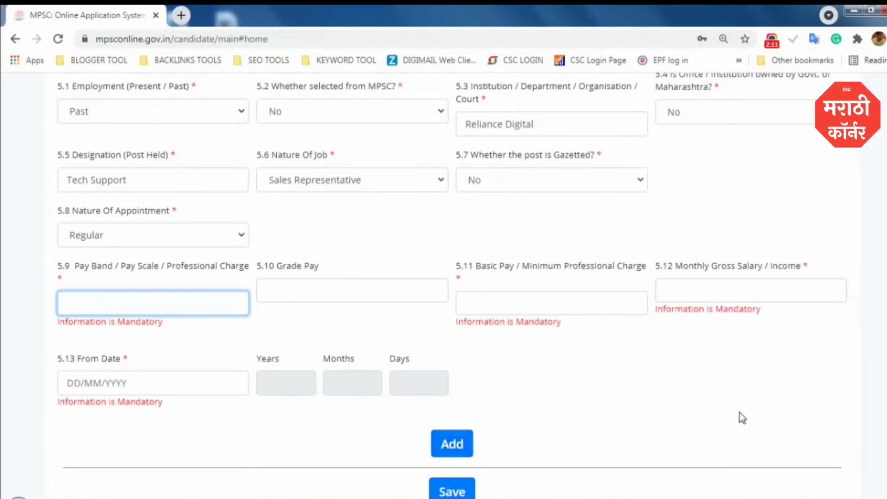
pyautogui.scroll(7, 444, 277)
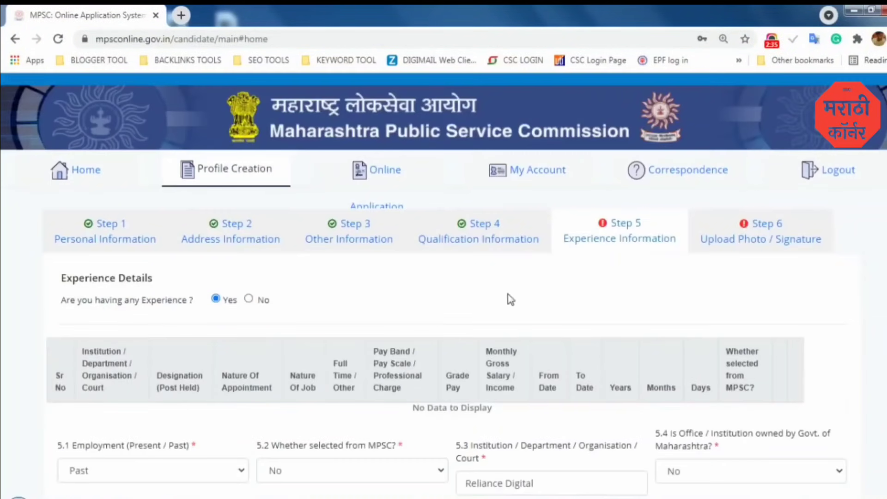
pyautogui.click(249, 299)
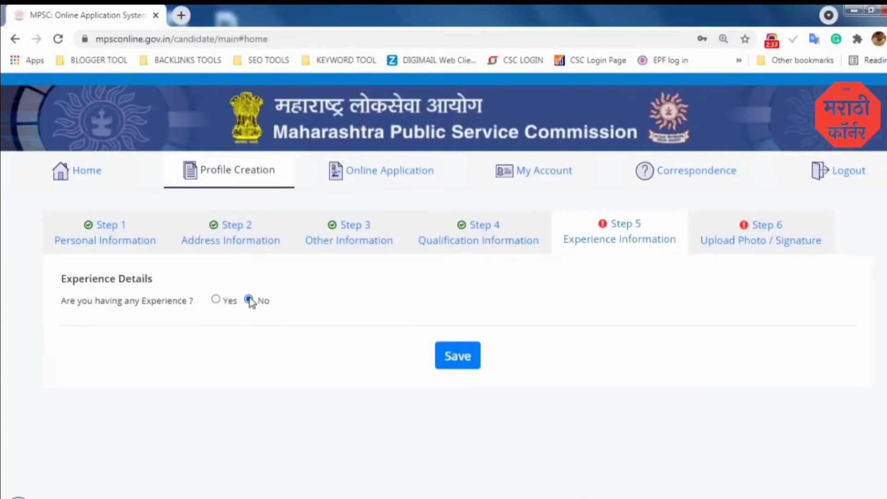
pyautogui.click(457, 363)
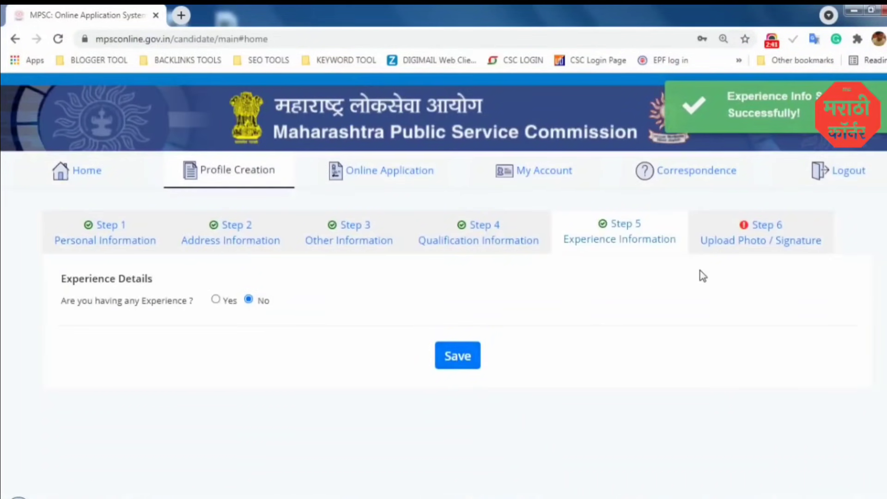
# Step: Open Step 6 Upload Photo / Signature and point out the 50kb image size limit
pyautogui.click(750, 240)
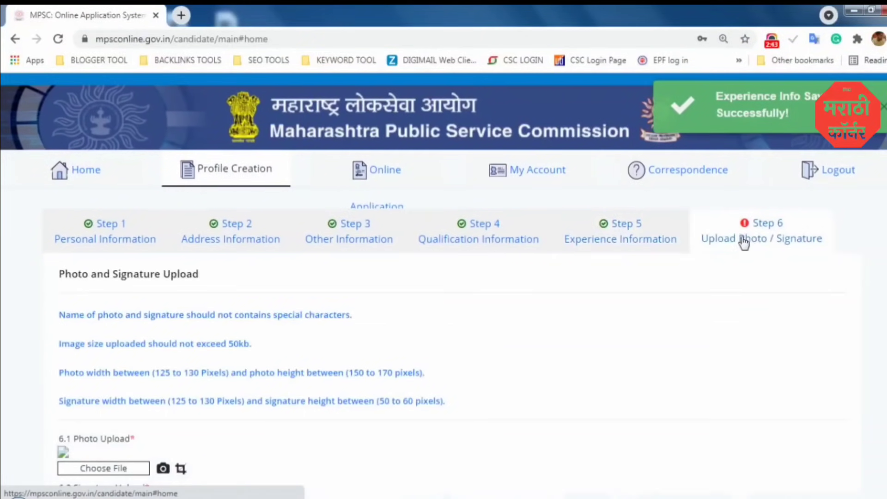
pyautogui.scroll(-2, 793, 252)
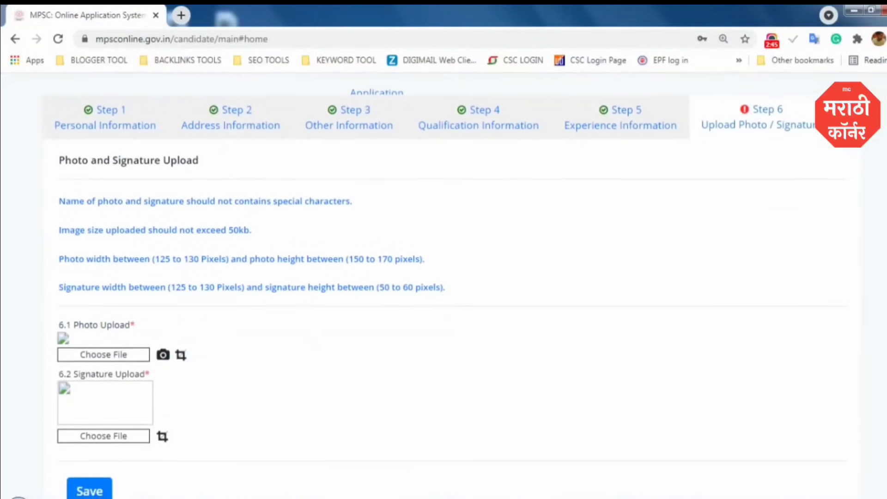
pyautogui.scroll(1, 444, 277)
pyautogui.scroll(-2, 443, 277)
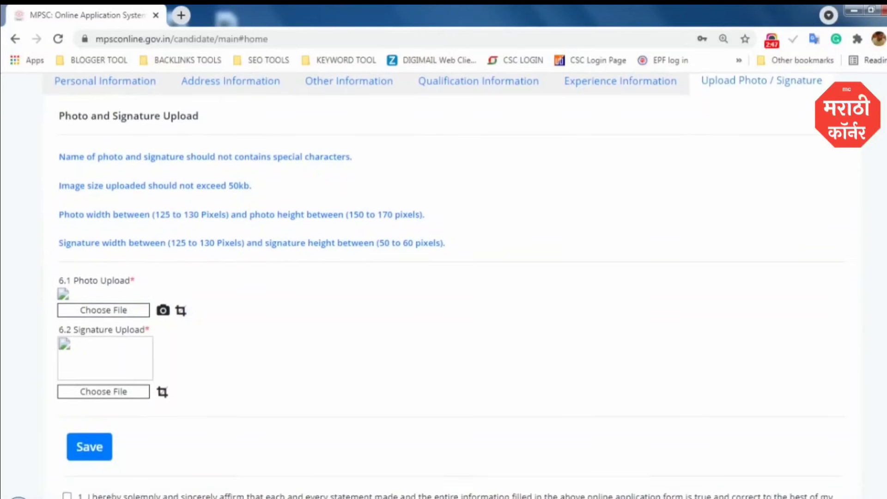
pyautogui.moveTo(58, 156); pyautogui.dragTo(256, 159)
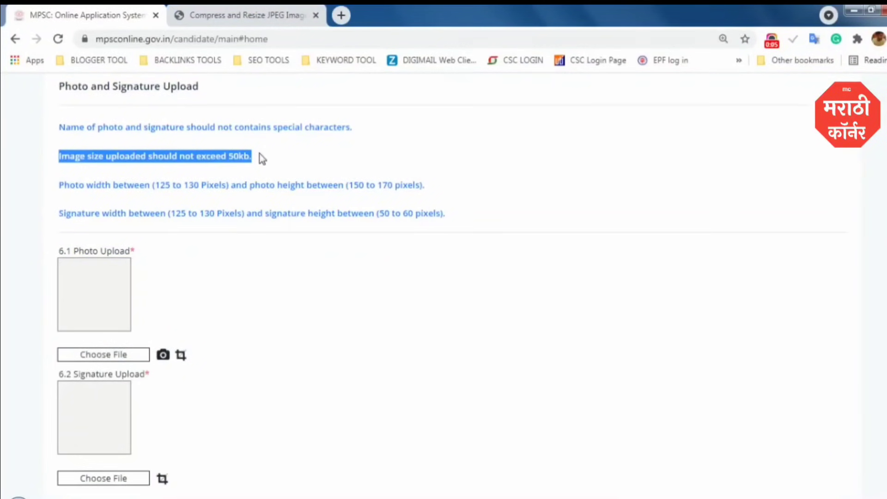
pyautogui.click(233, 152)
pyautogui.click(255, 159)
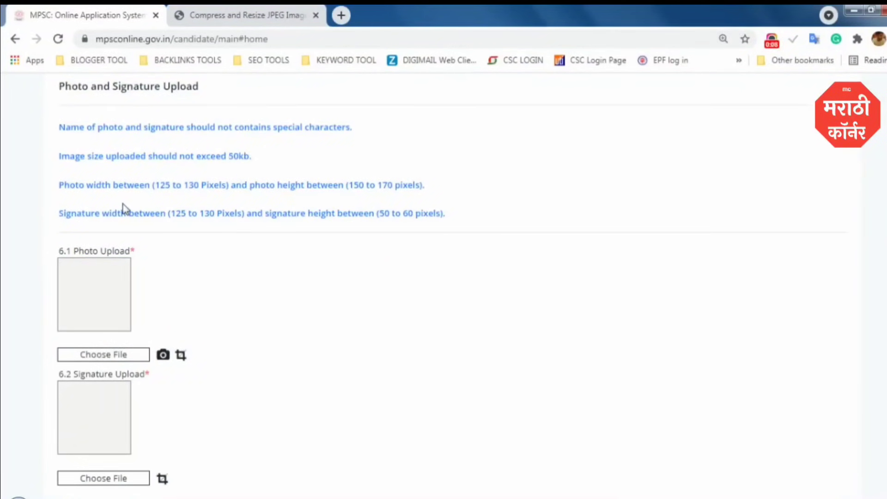
# Step: Highlight the photo's 125–130 pixel width and 150–170 pixel height rules, then go to the image compressor
pyautogui.moveTo(60, 184); pyautogui.dragTo(222, 186)
pyautogui.click(178, 189)
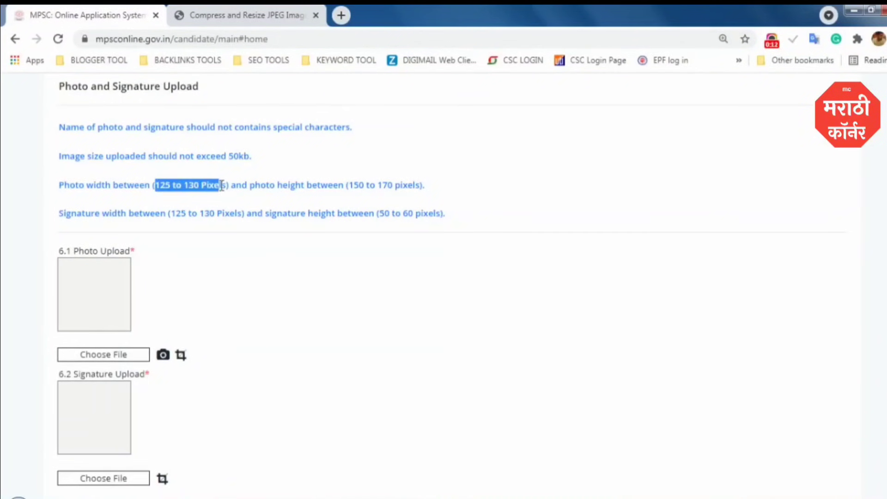
pyautogui.click(240, 185)
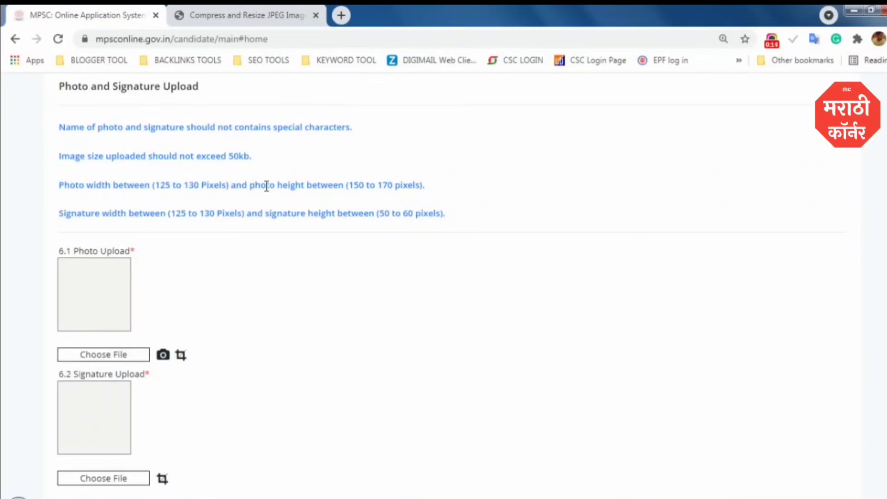
pyautogui.moveTo(350, 185); pyautogui.dragTo(421, 185)
pyautogui.click(239, 187)
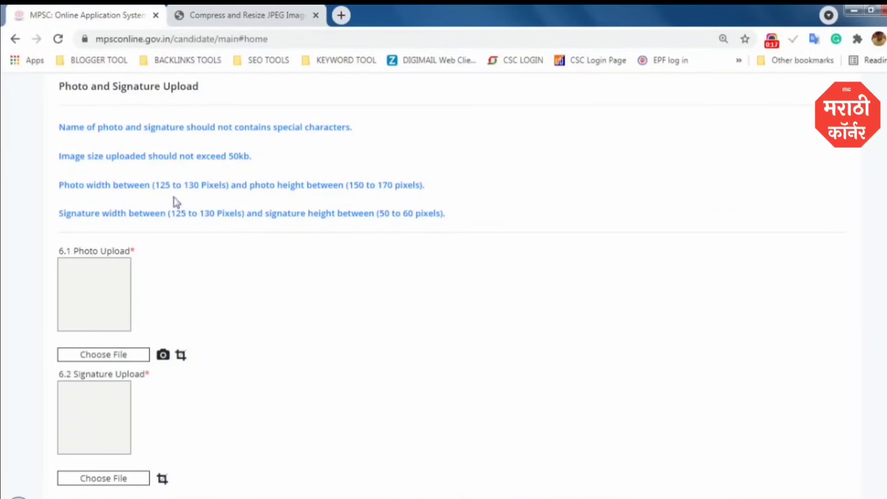
pyautogui.tripleClick(85, 186)
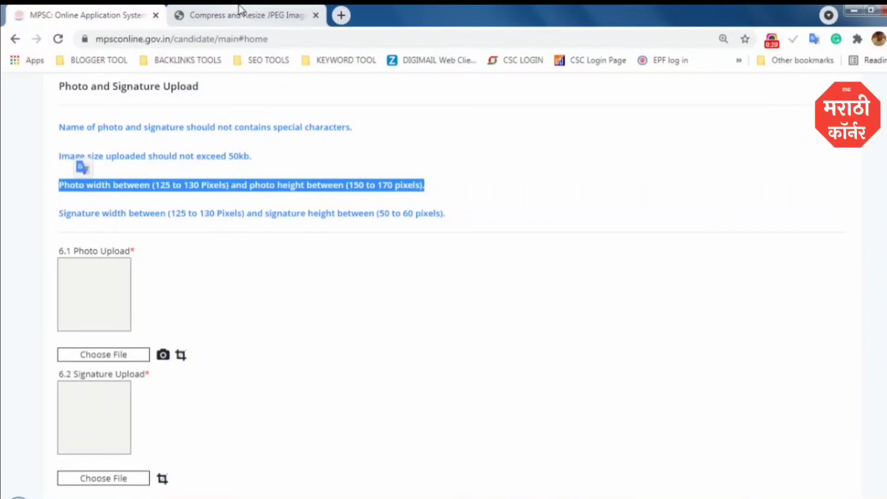
pyautogui.click(240, 17)
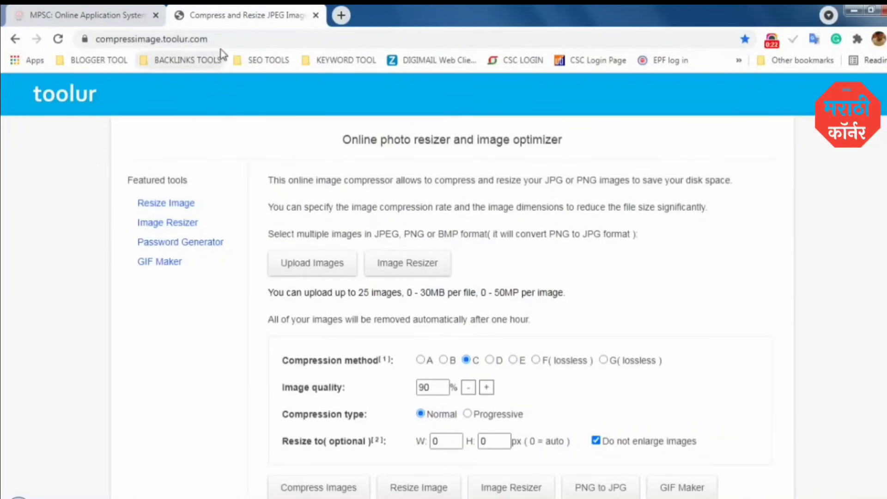
# Step: Reload the Toolur compressor and upload photo.jpg from the railway bharati folder
pyautogui.click(231, 36)
pyautogui.press('Return')
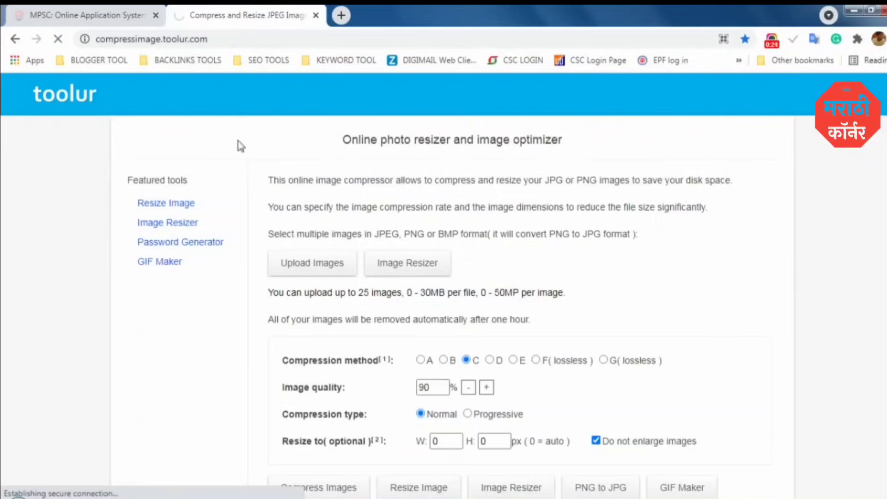
pyautogui.click(309, 268)
pyautogui.click(305, 124)
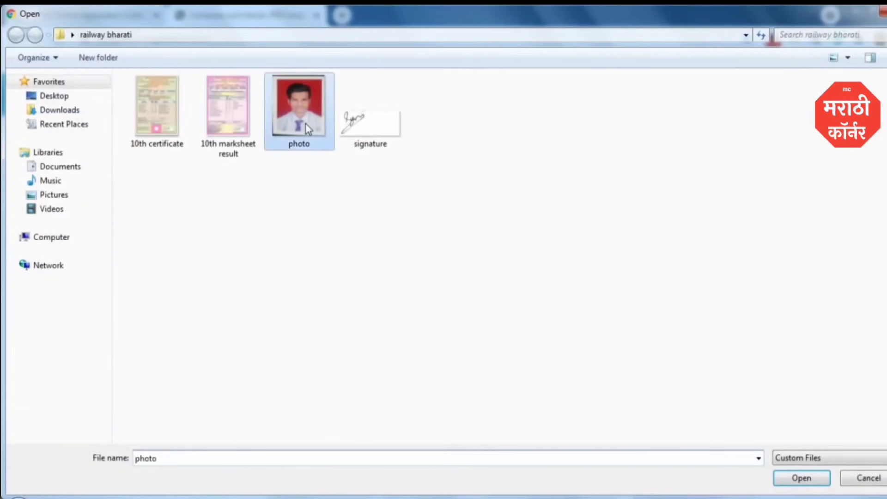
pyautogui.doubleClick(306, 123)
pyautogui.scroll(-3, 450, 285)
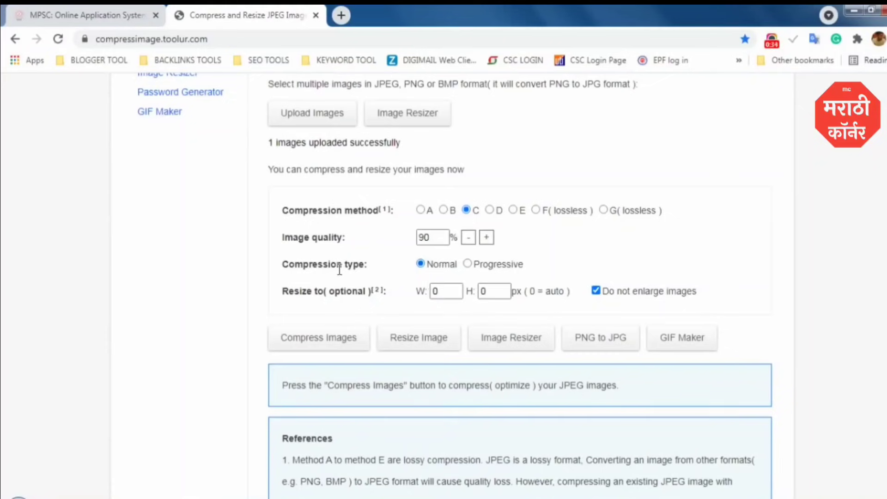
# Step: Set the resize width to 130 after checking the form's 125–130 pixel width rule
pyautogui.moveTo(284, 291); pyautogui.dragTo(390, 291)
pyautogui.click(450, 285)
pyautogui.click(126, 9)
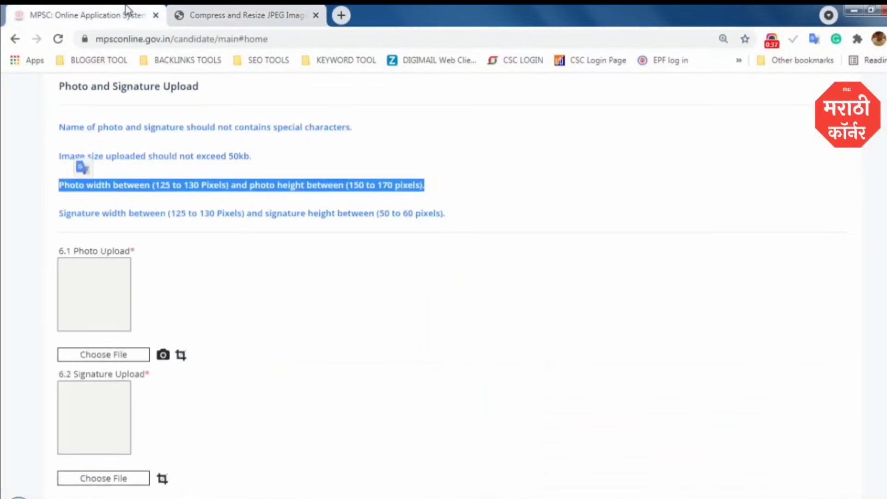
pyautogui.click(164, 187)
pyautogui.moveTo(119, 186); pyautogui.dragTo(206, 184)
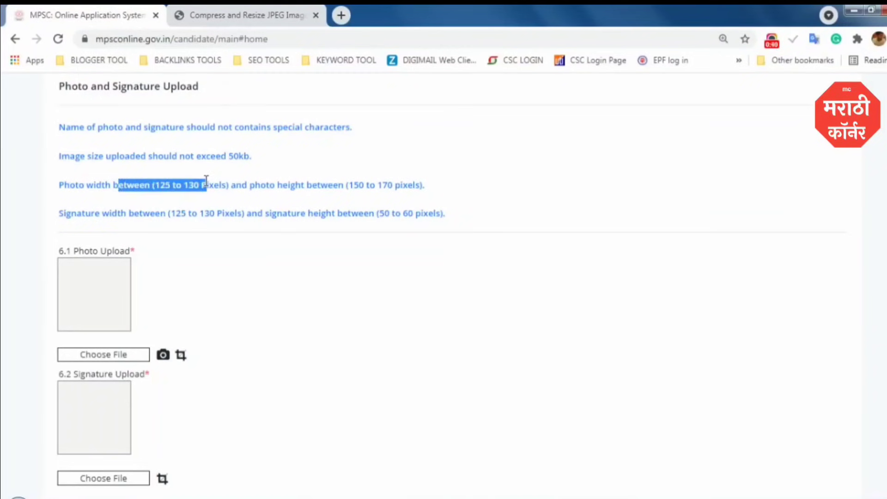
pyautogui.click(235, 14)
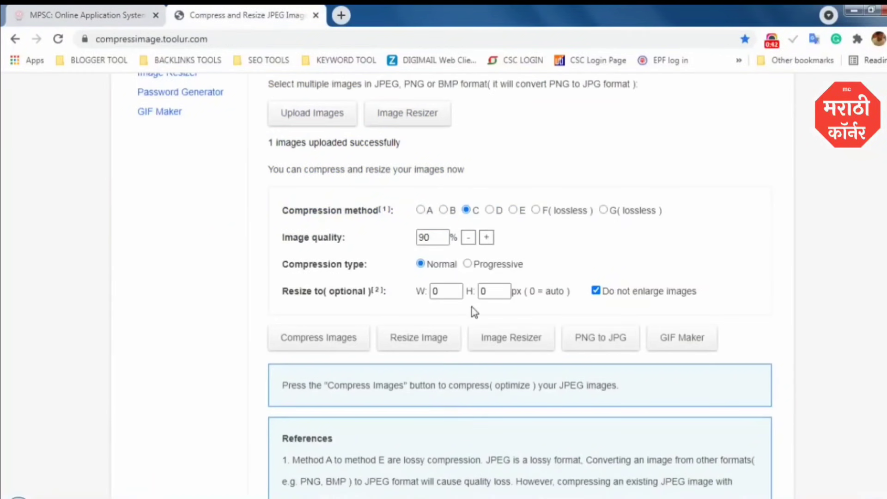
pyautogui.doubleClick(441, 292)
# Step: Set the resize height to 170 per the 150–170 rule and compress the photo to 5.4 KB
pyautogui.click(103, 10)
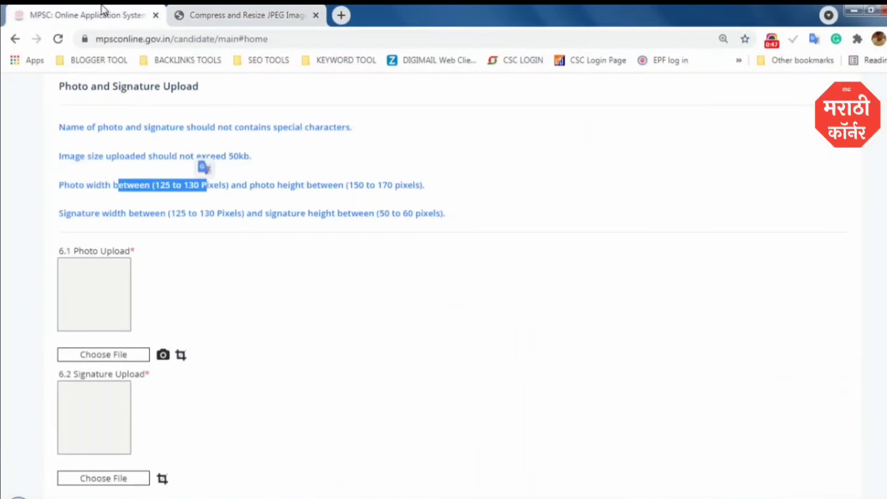
pyautogui.click(324, 181)
pyautogui.moveTo(307, 187); pyautogui.dragTo(422, 185)
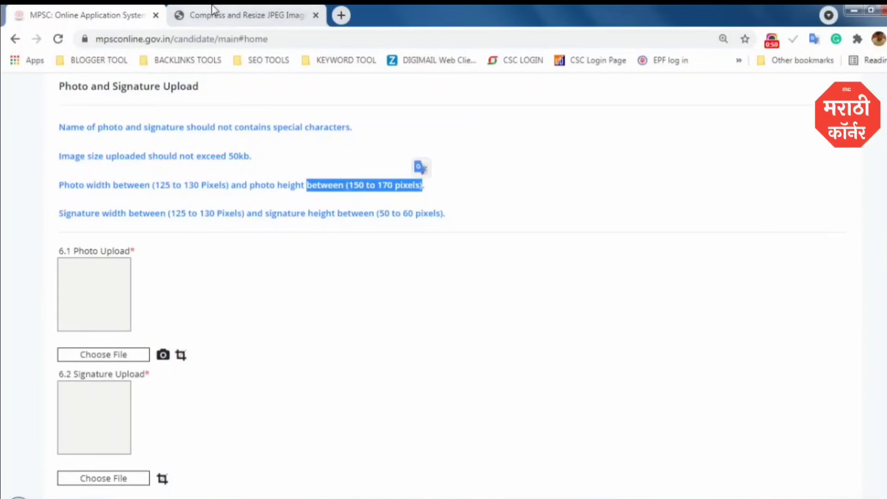
pyautogui.click(245, 15)
pyautogui.press('Tab')
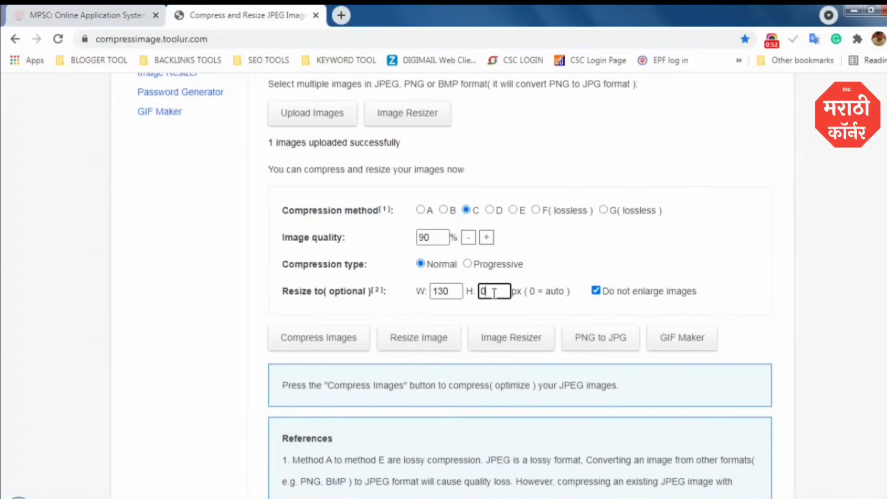
pyautogui.click(325, 252)
pyautogui.click(308, 348)
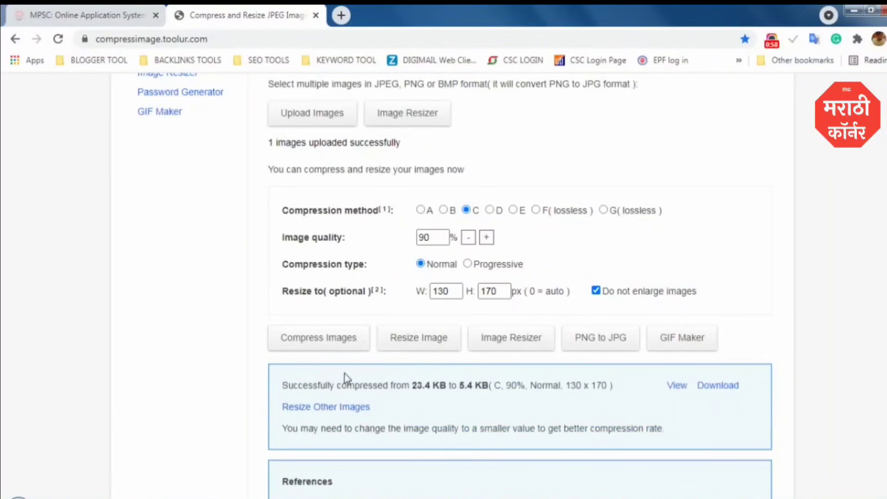
# Step: Recompress the 130 x 170 photo at 99% image quality, comparing it with the 23.4 KB original
pyautogui.moveTo(460, 388); pyautogui.dragTo(485, 390)
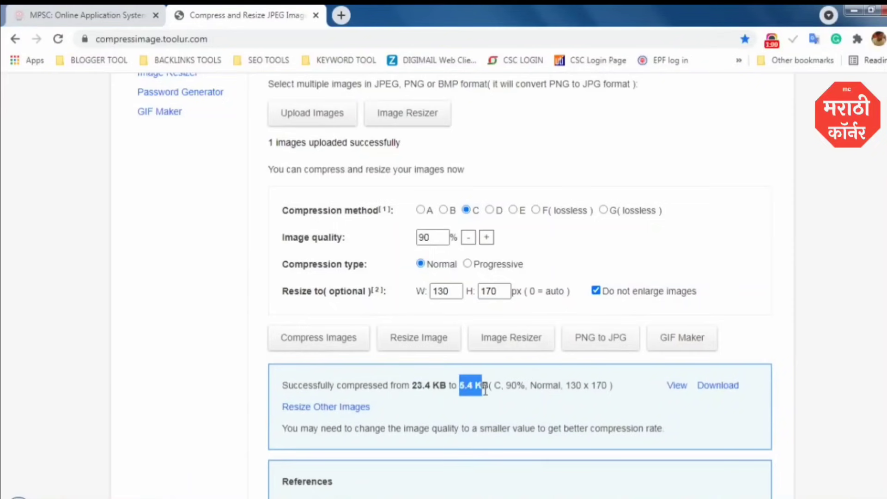
pyautogui.doubleClick(434, 236)
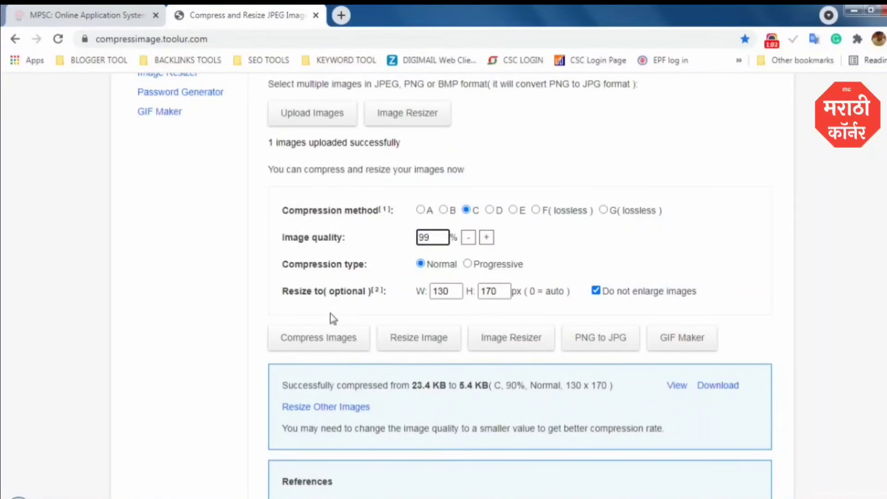
pyautogui.click(319, 339)
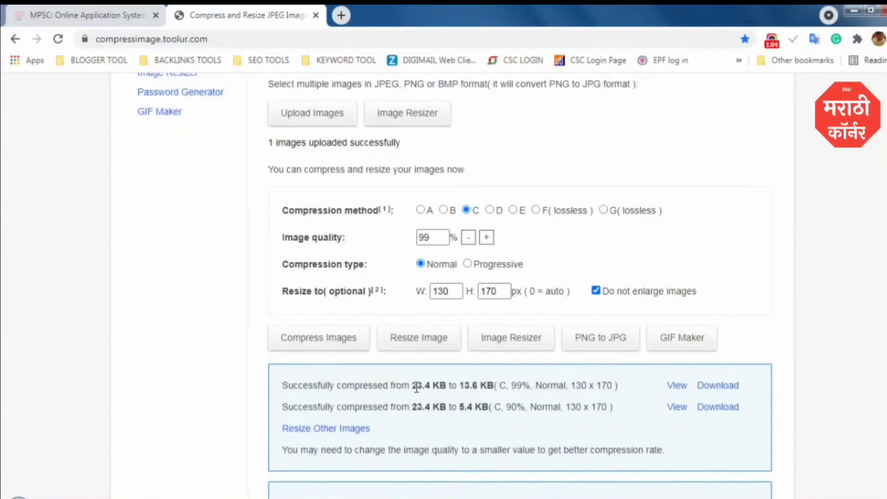
pyautogui.moveTo(413, 387); pyautogui.dragTo(463, 386)
pyautogui.click(592, 382)
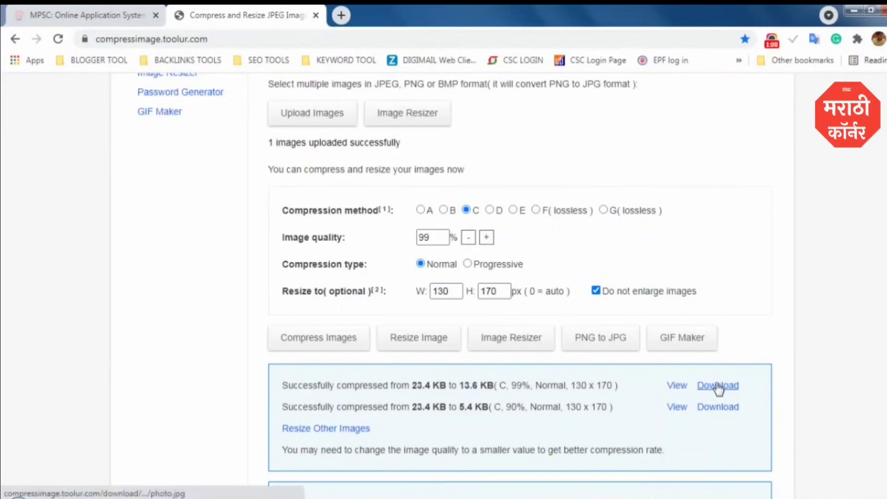
# Step: Download the 13.6 KB result as photo.jpg in railway bharati, replacing the original file
pyautogui.click(719, 386)
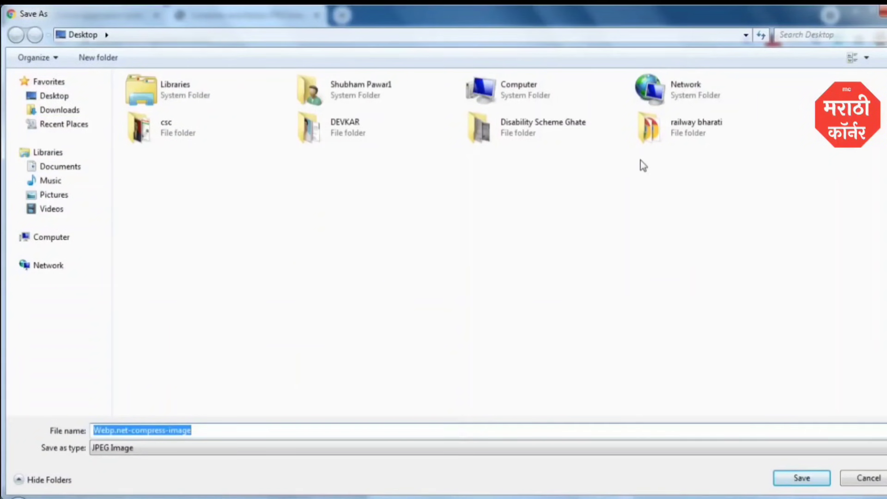
pyautogui.doubleClick(652, 128)
pyautogui.click(315, 102)
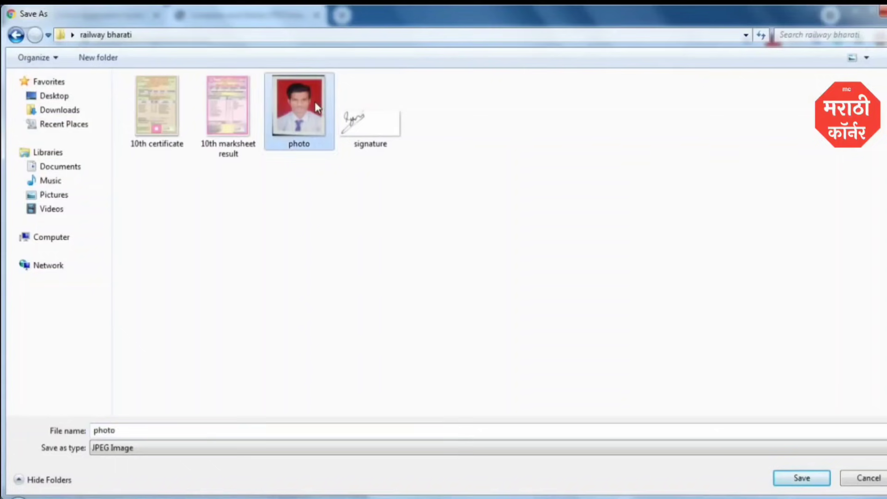
pyautogui.click(786, 478)
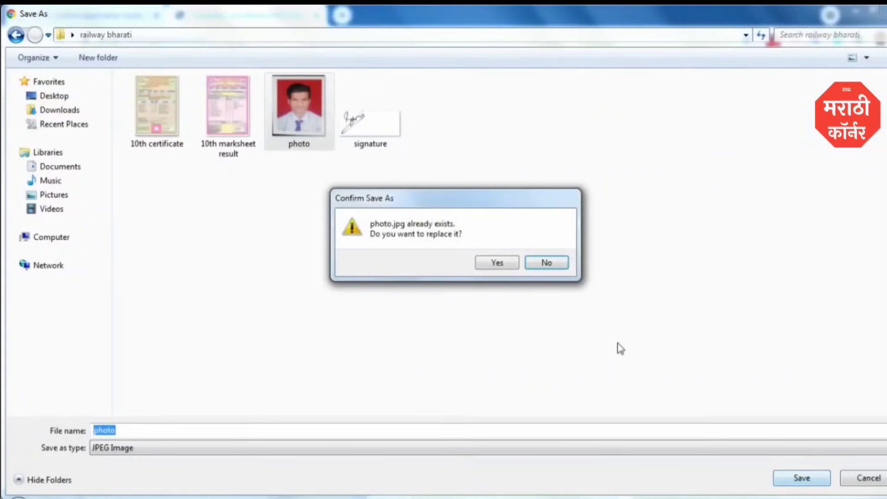
pyautogui.click(498, 263)
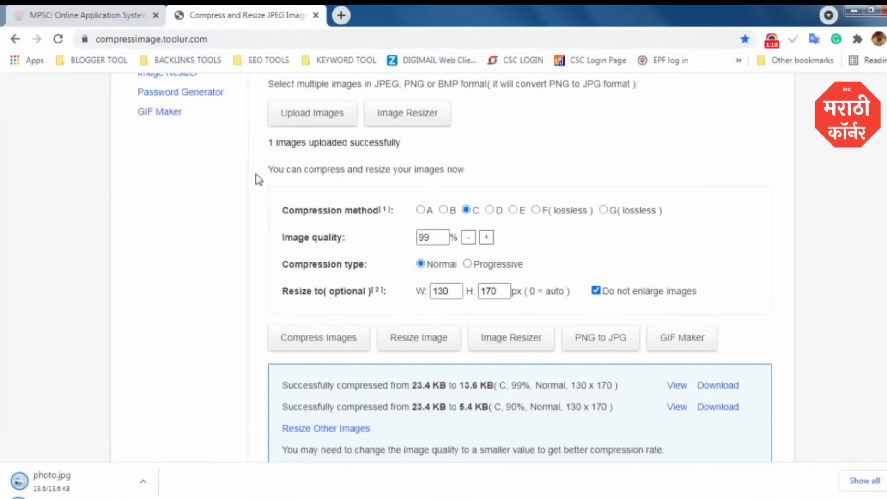
pyautogui.click(58, 38)
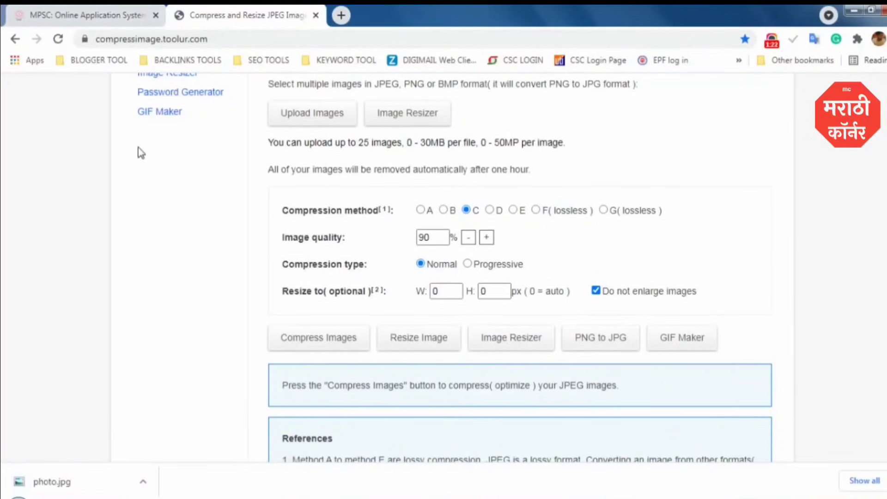
pyautogui.click(122, 12)
# Step: Attach the compressed photo.jpg to the Step 6 photo upload field
pyautogui.click(109, 355)
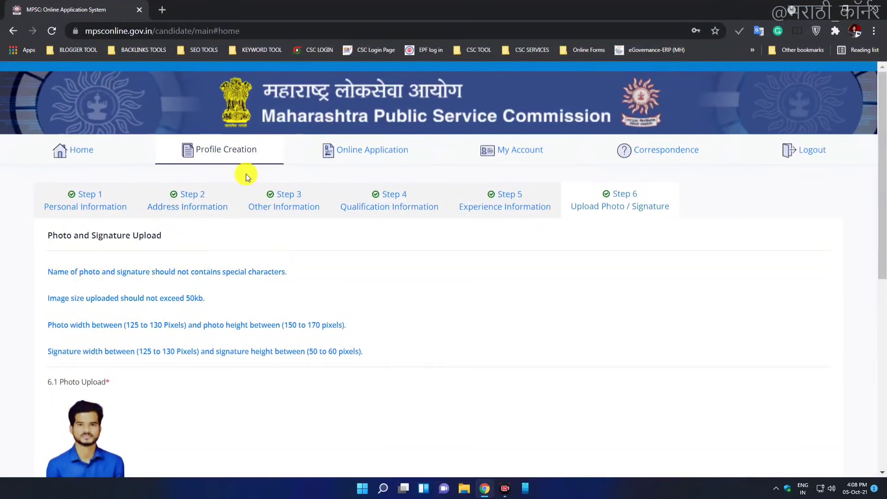
pyautogui.scroll(-5, 554, 200)
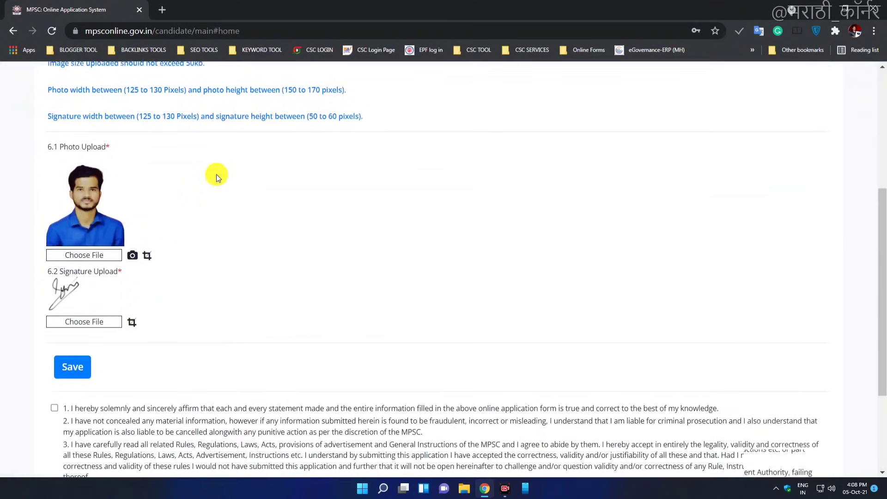
pyautogui.scroll(-1, 218, 177)
pyautogui.click(93, 189)
pyautogui.doubleClick(199, 110)
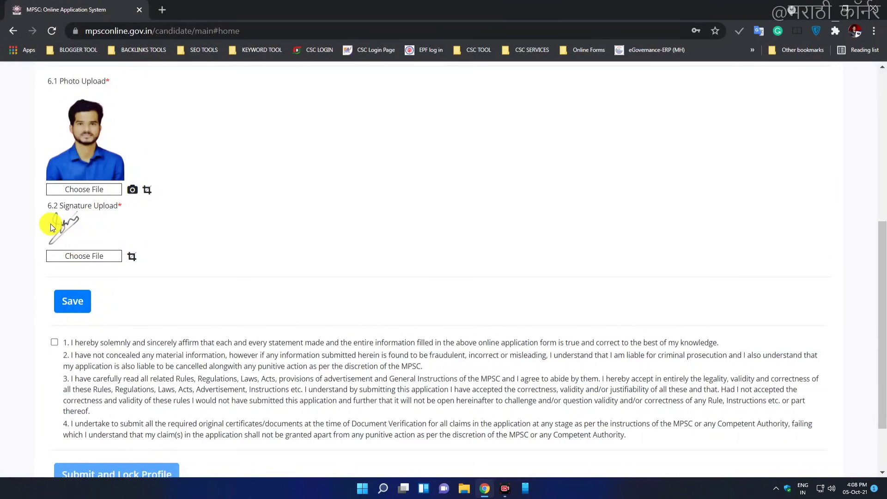
# Step: Save the uploaded photo and signature, then scroll through the form to review them
pyautogui.scroll(-2, 59, 254)
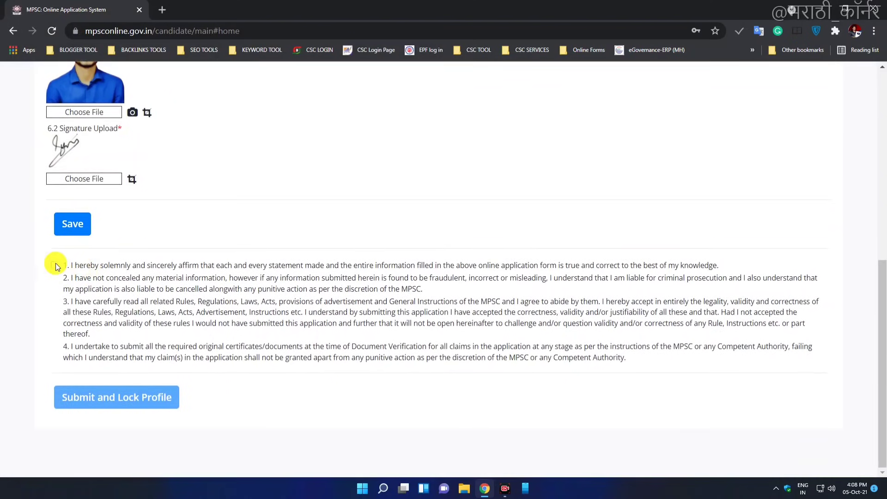
pyautogui.click(80, 231)
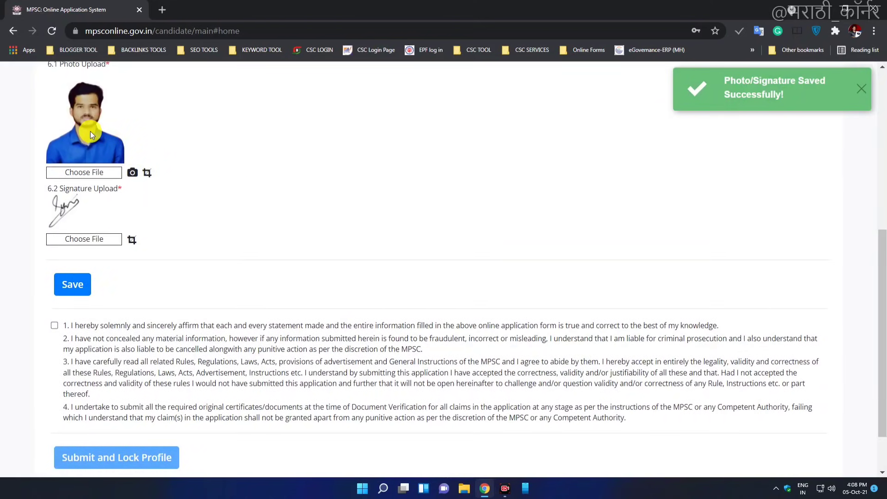
pyautogui.scroll(3, 90, 131)
pyautogui.scroll(-1, 107, 203)
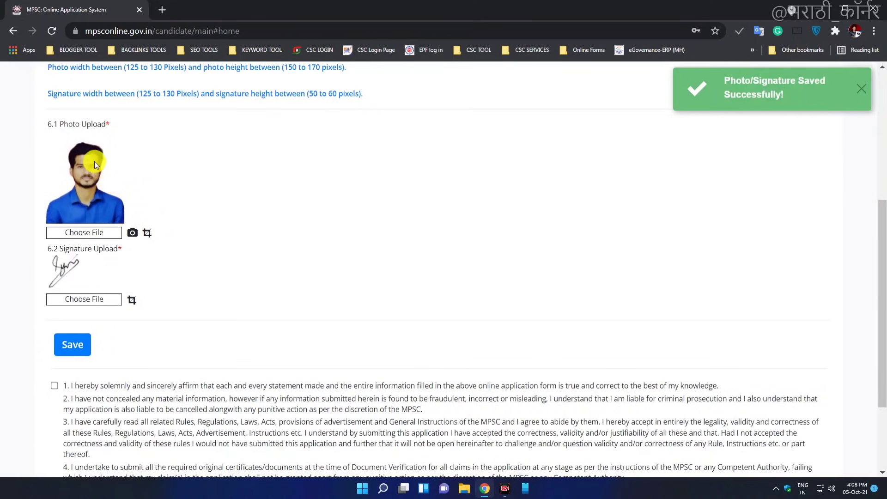
pyautogui.scroll(-2, 67, 181)
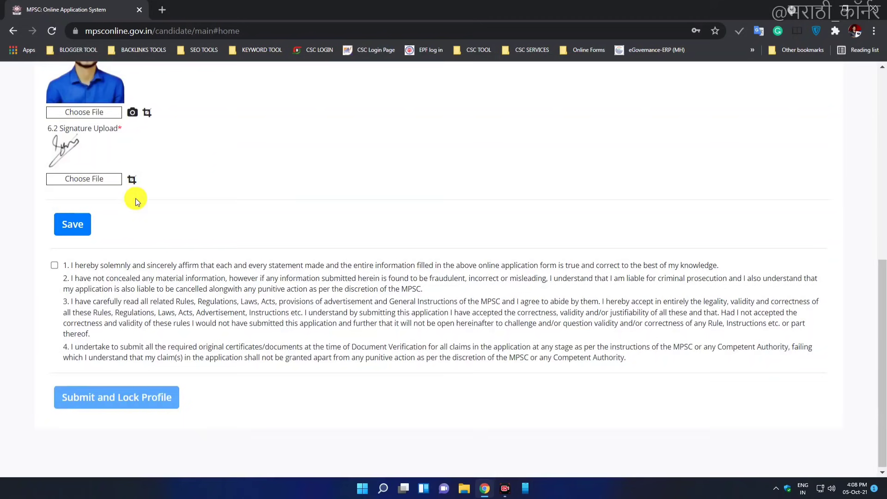
pyautogui.scroll(1, 135, 198)
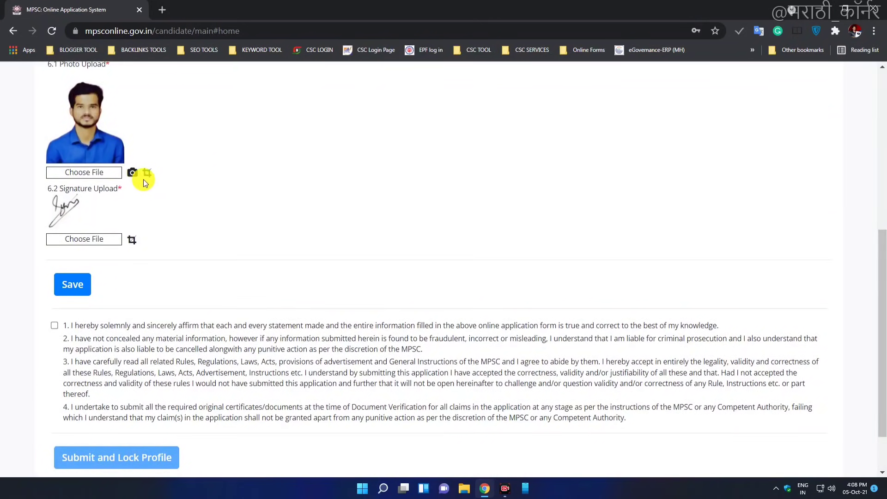
pyautogui.scroll(-1, 131, 213)
pyautogui.scroll(2, 104, 135)
pyautogui.scroll(-2, 106, 179)
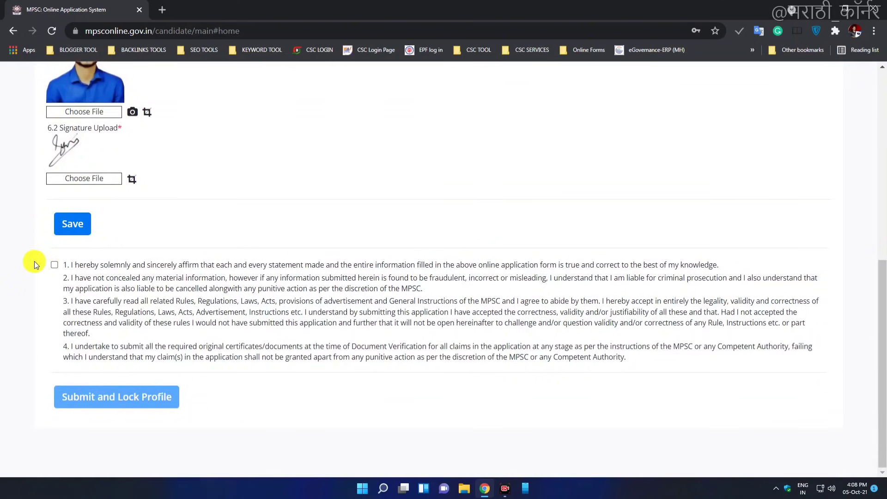
# Step: Tick the declaration, then submit and lock the candidate profile and confirm the success message
pyautogui.click(55, 265)
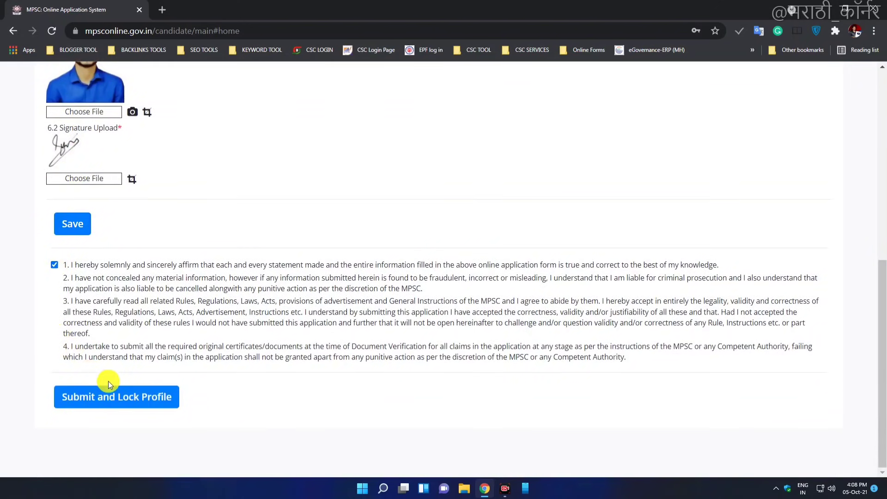
pyautogui.click(118, 402)
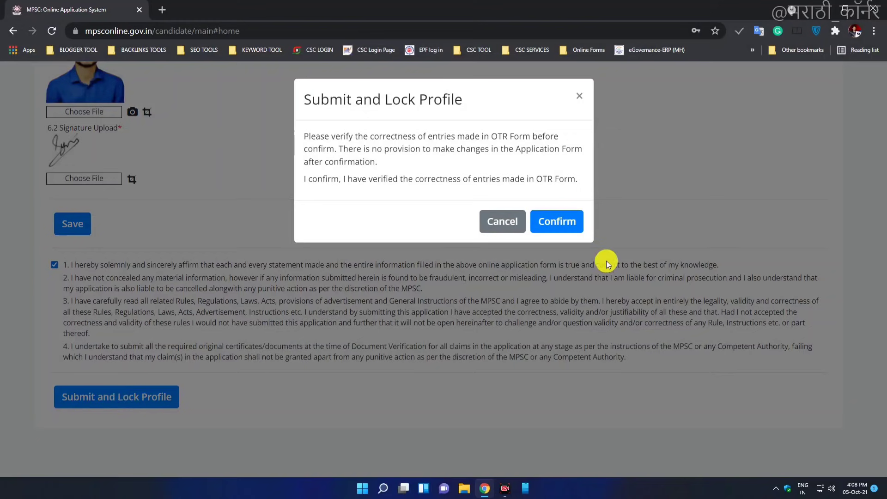
pyautogui.click(559, 221)
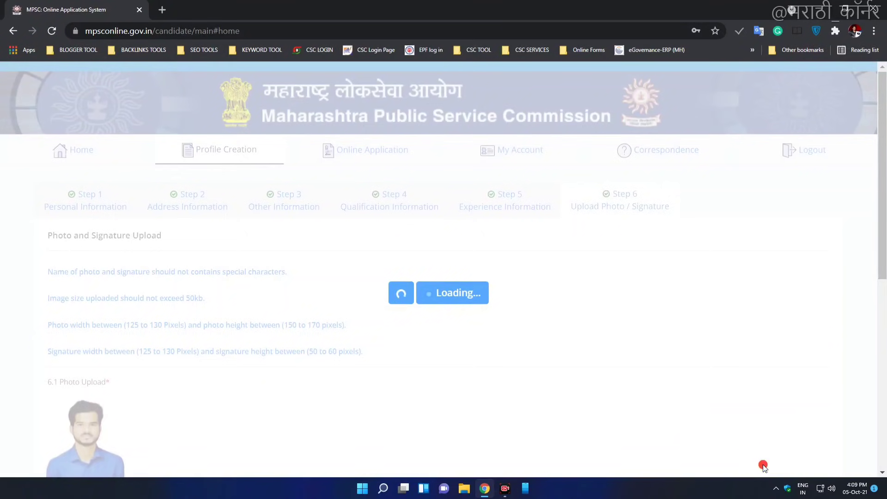
pyautogui.moveTo(723, 81); pyautogui.dragTo(791, 123)
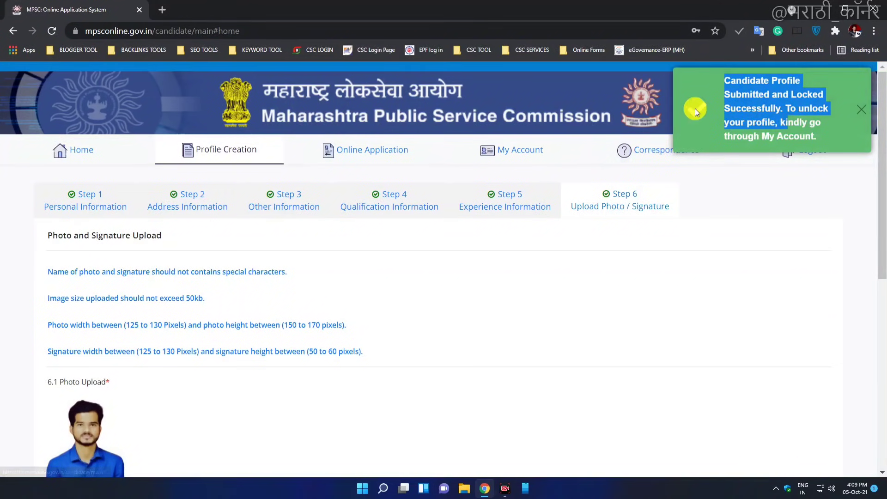
# Step: Scroll the advertisement list to 106, State Services Preliminary Examination 2021, dated 05/10/2021, and open it
pyautogui.click(357, 154)
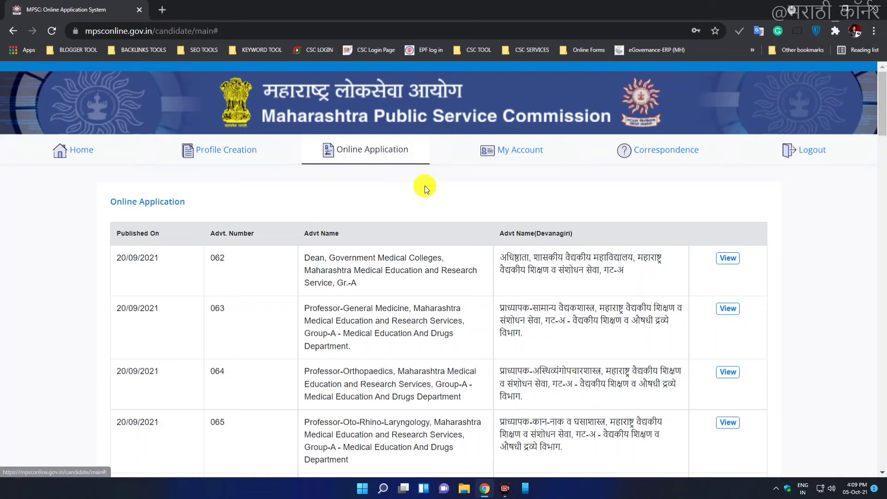
pyautogui.scroll(-3, 263, 212)
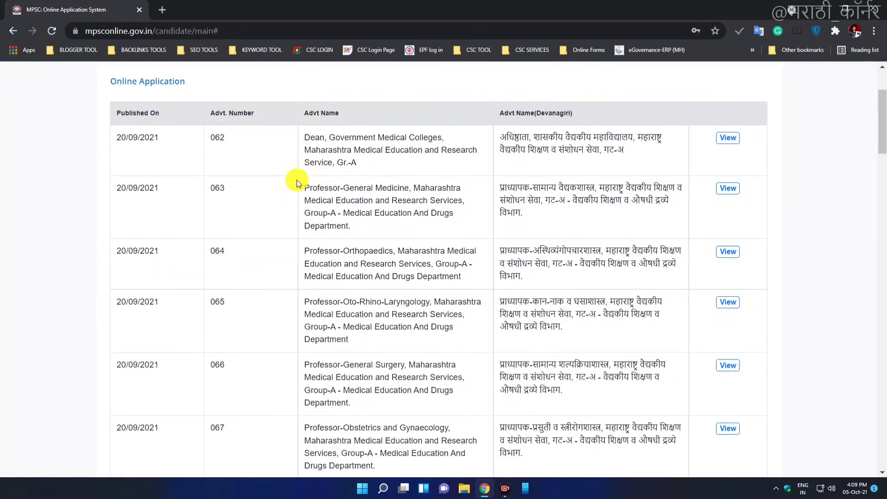
pyautogui.scroll(-3, 431, 208)
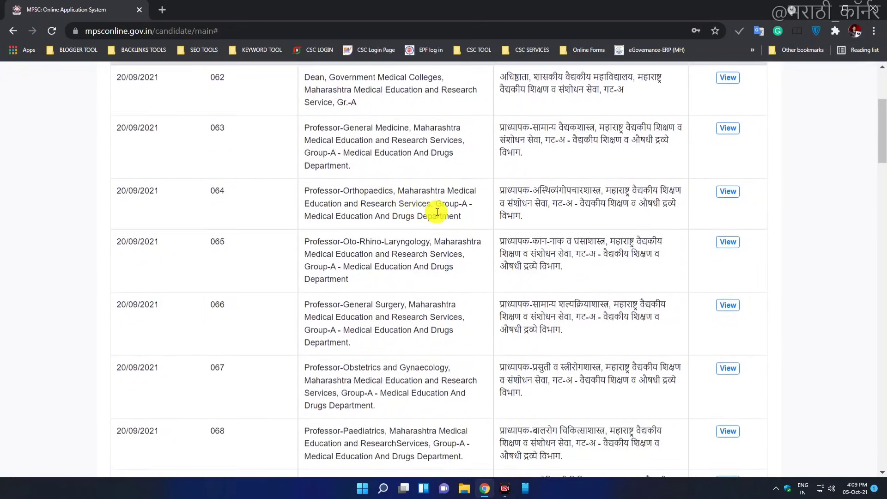
pyautogui.scroll(-8, 478, 212)
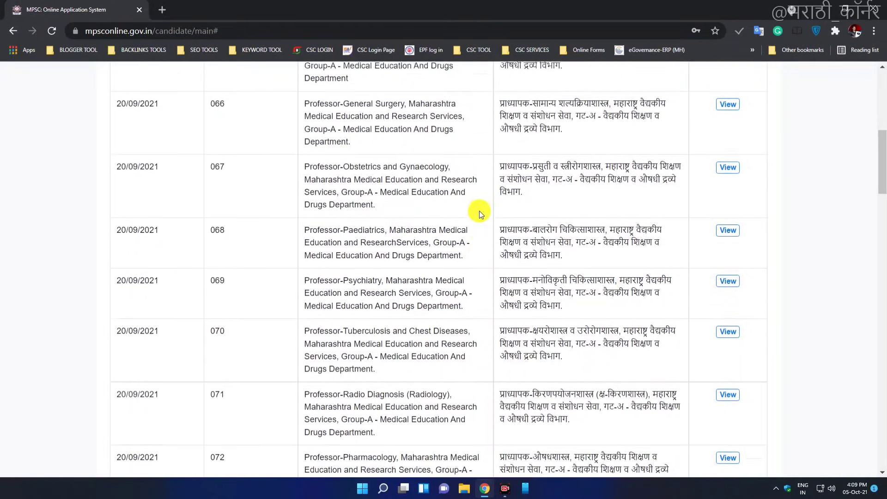
pyautogui.scroll(-15, 475, 207)
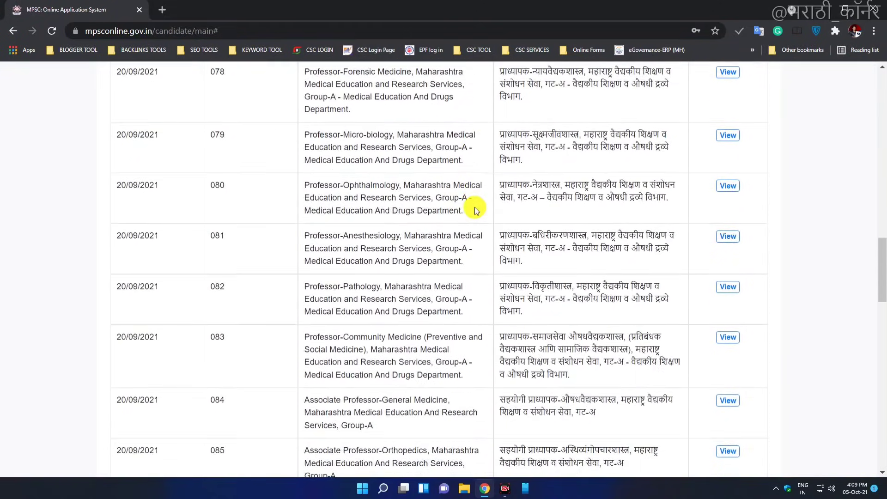
pyautogui.scroll(-10, 475, 206)
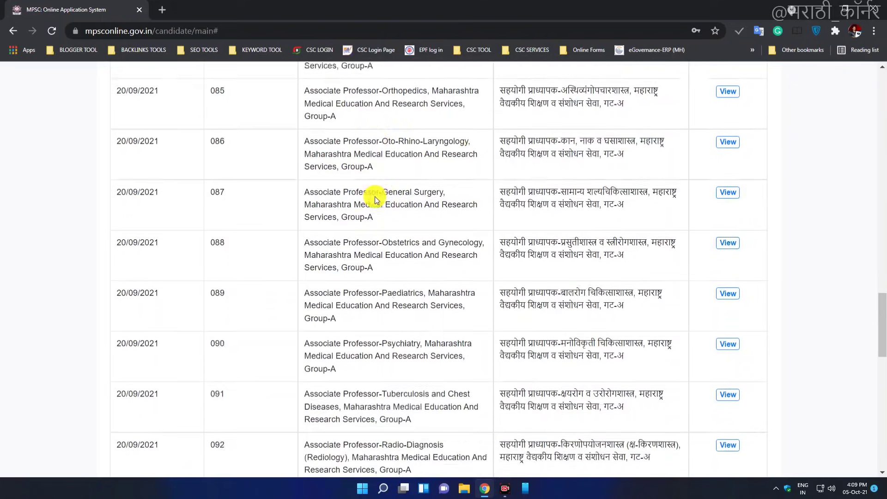
pyautogui.scroll(-13, 375, 198)
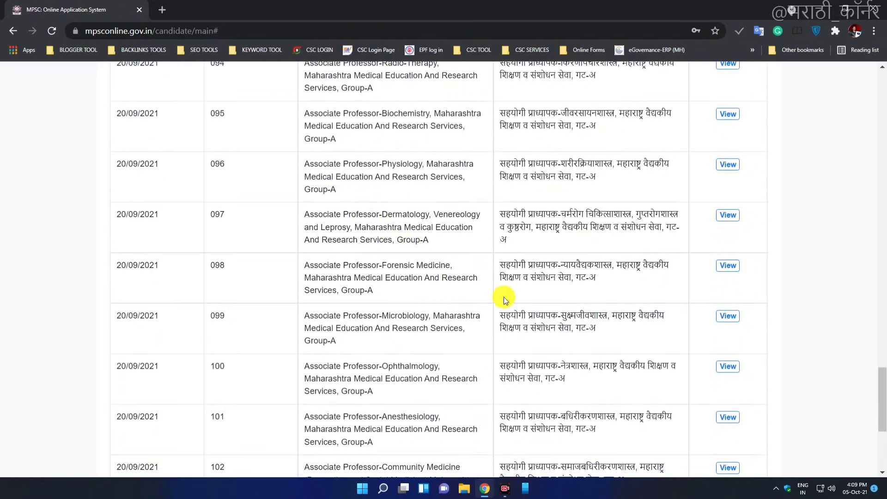
pyautogui.scroll(-3, 568, 327)
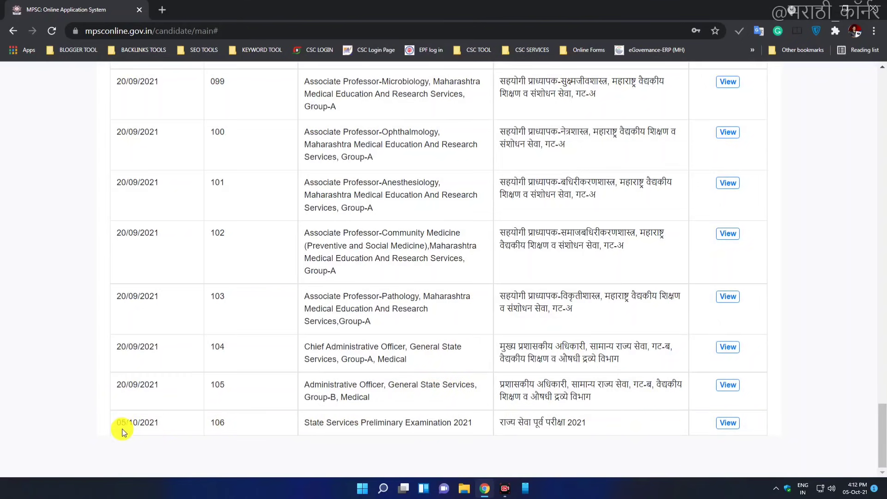
pyautogui.moveTo(140, 429)
pyautogui.mouseDown()
pyautogui.moveTo(166, 440)
pyautogui.moveTo(156, 423)
pyautogui.mouseUp()
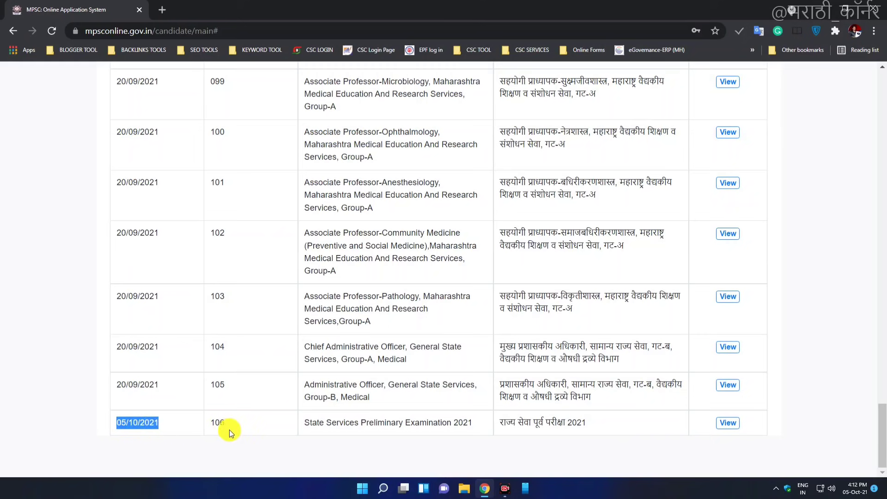
pyautogui.moveTo(304, 424); pyautogui.dragTo(608, 423)
pyautogui.click(608, 423)
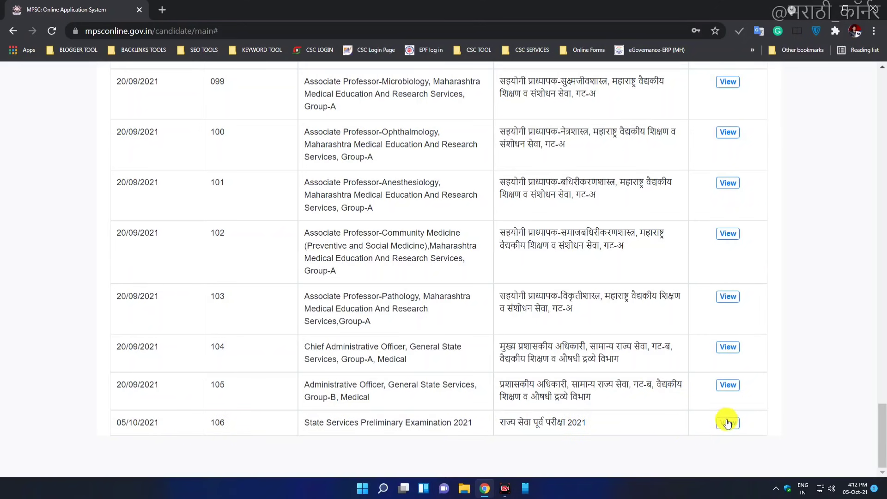
# Step: Check eligibility for advertisement 106, highlighting the eligibility message and the note about downloading the advertisement
pyautogui.click(728, 423)
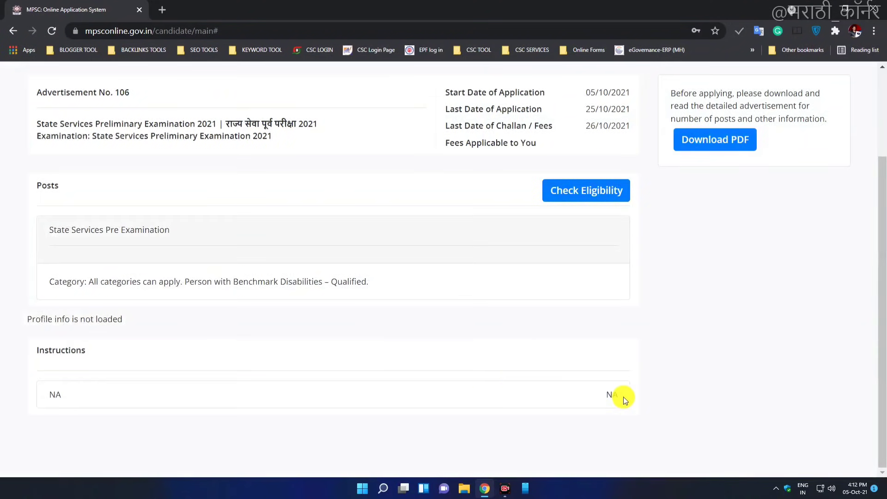
pyautogui.scroll(1, 586, 266)
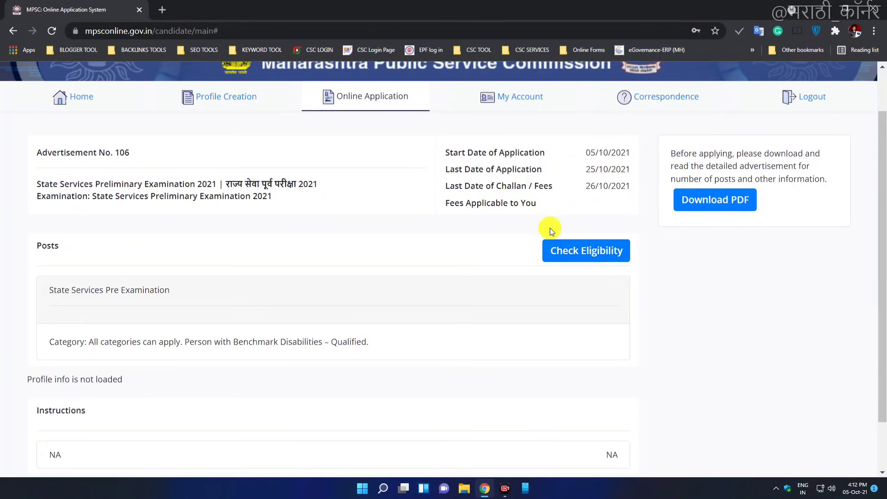
pyautogui.click(568, 254)
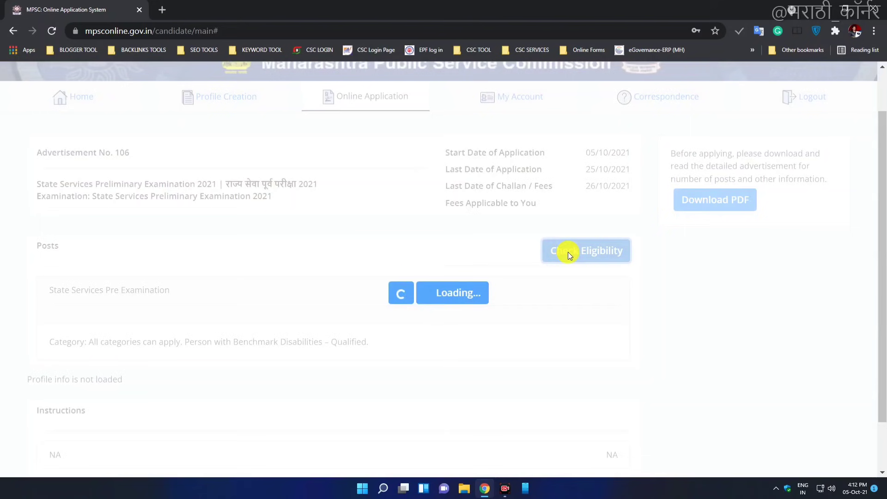
pyautogui.moveTo(442, 289); pyautogui.dragTo(607, 291)
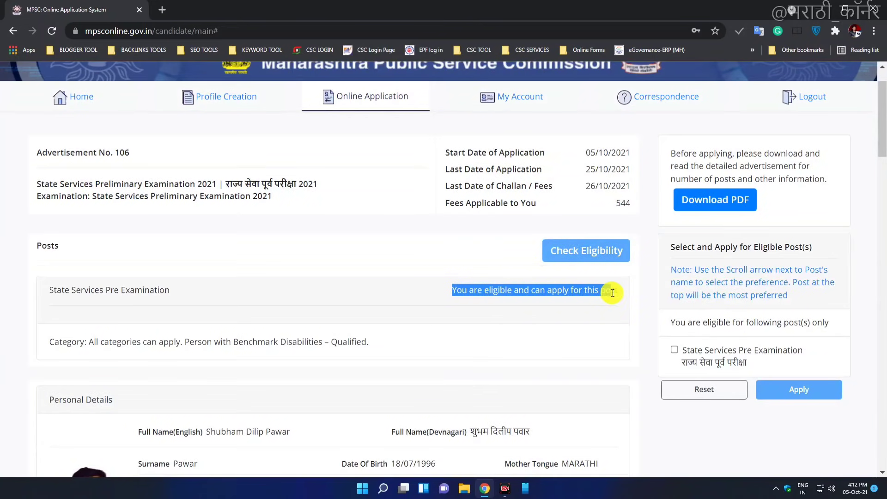
pyautogui.click(598, 293)
pyautogui.tripleClick(598, 293)
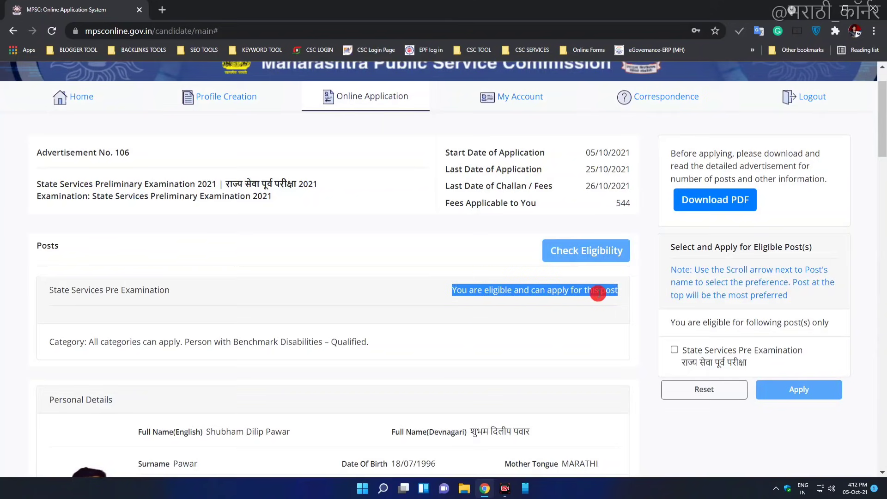
pyautogui.scroll(-3, 600, 292)
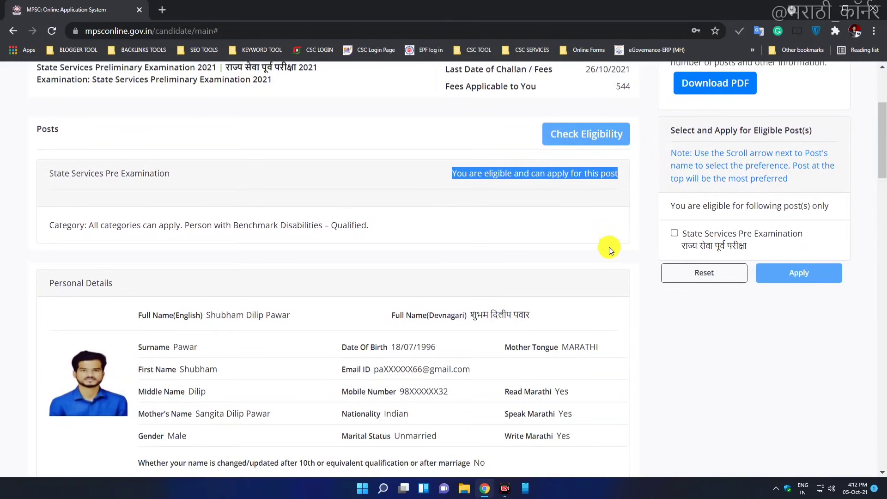
pyautogui.scroll(4, 609, 246)
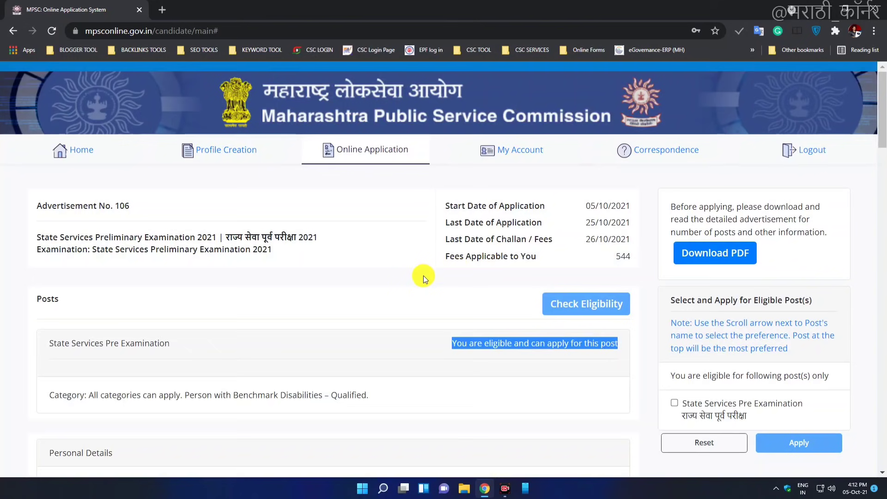
pyautogui.click(384, 330)
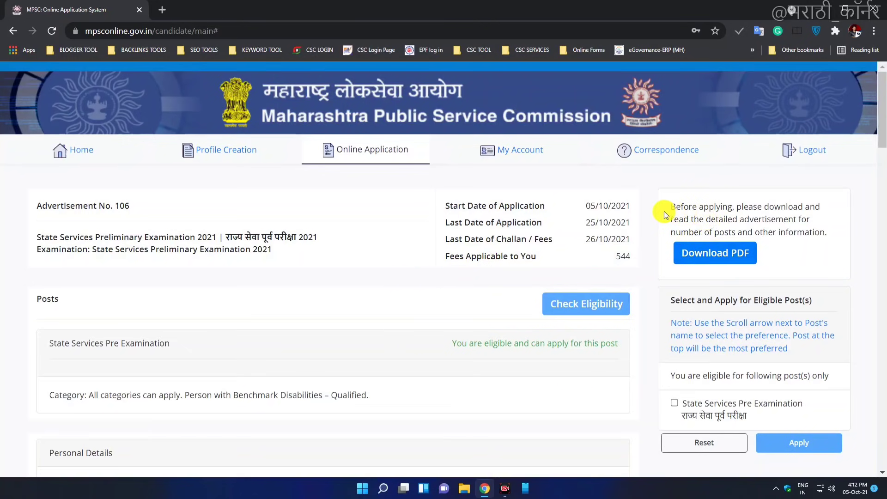
pyautogui.moveTo(665, 214); pyautogui.dragTo(816, 203)
pyautogui.click(789, 254)
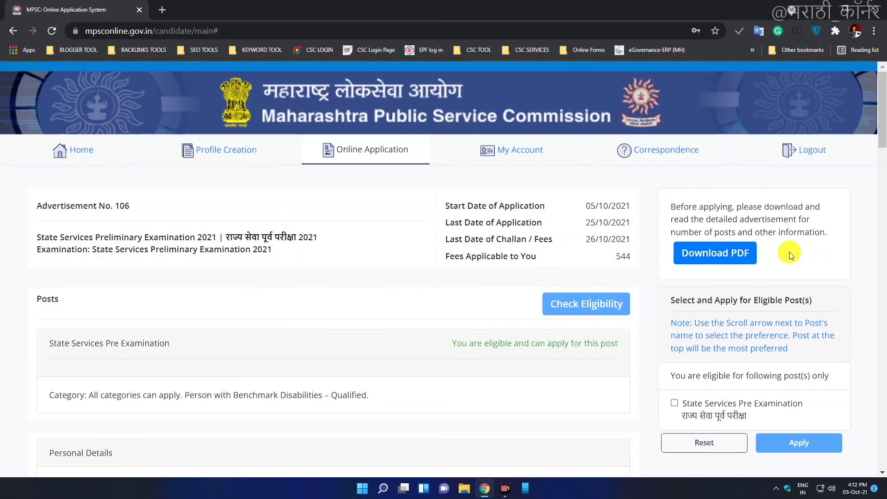
# Step: Save Advertisement_Details_151.pdf to the Desktop and read it through to page 11 of 11
pyautogui.click(732, 256)
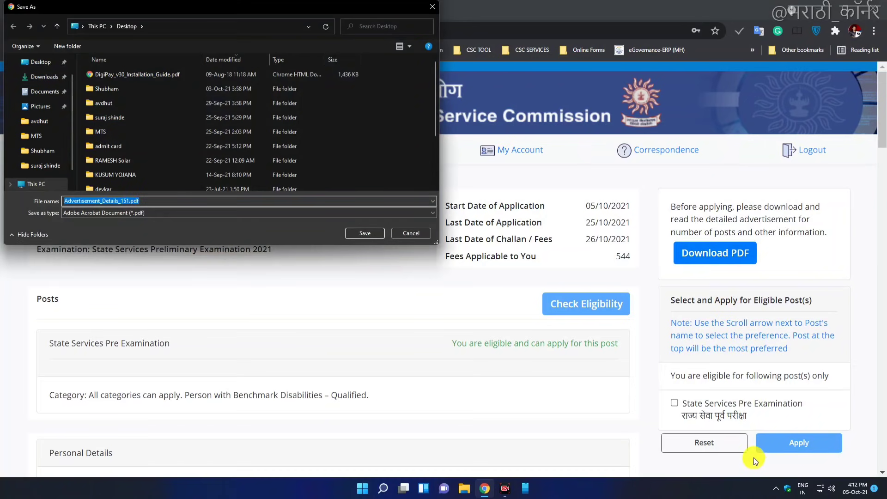
pyautogui.click(358, 233)
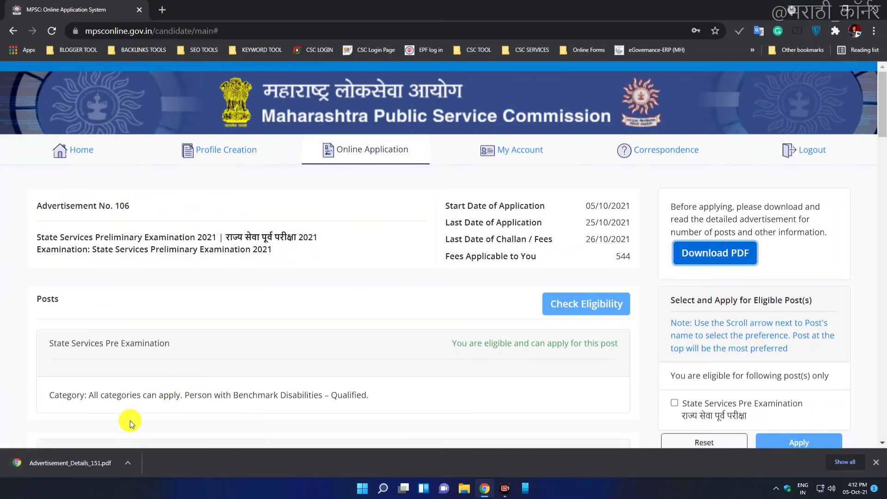
pyautogui.click(67, 466)
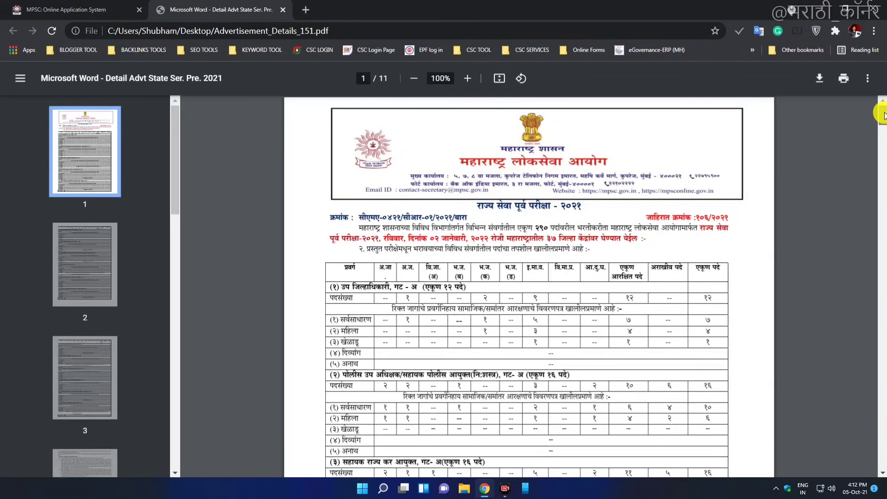
pyautogui.scroll(-4, 880, 127)
pyautogui.moveTo(882, 122); pyautogui.dragTo(850, 458)
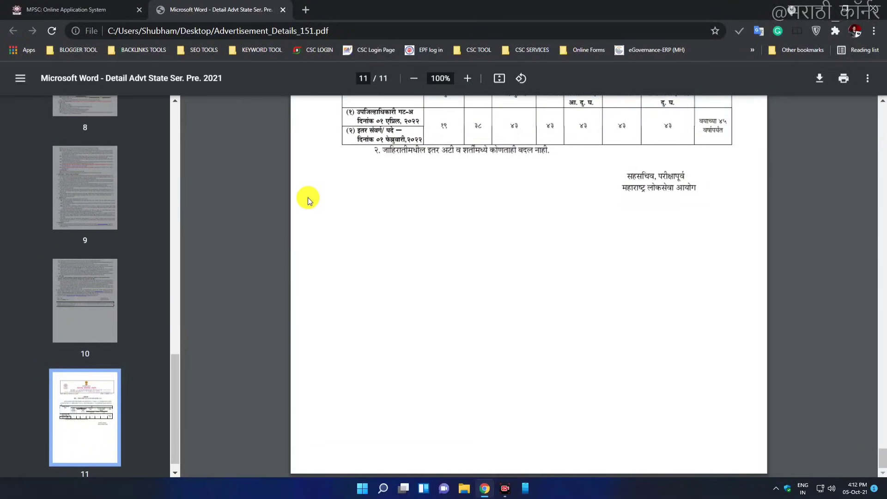
pyautogui.click(124, 4)
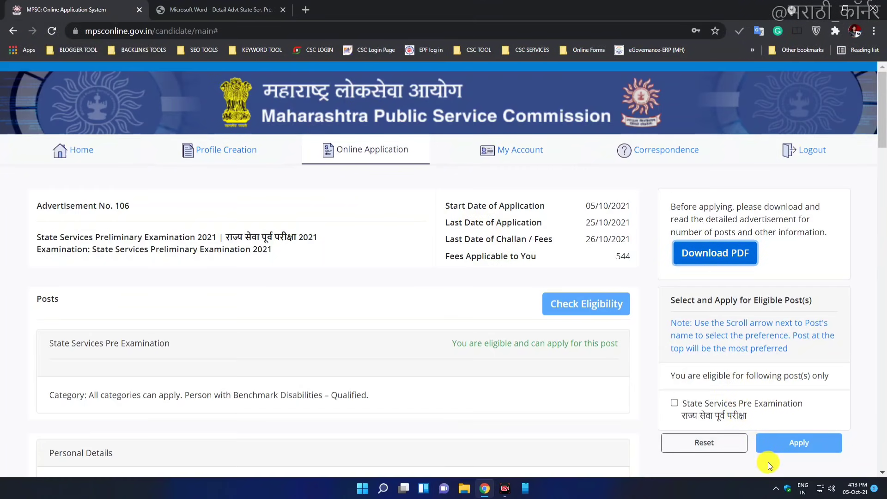
# Step: Review the personal, address and qualification details in the profile
pyautogui.scroll(-3, 667, 367)
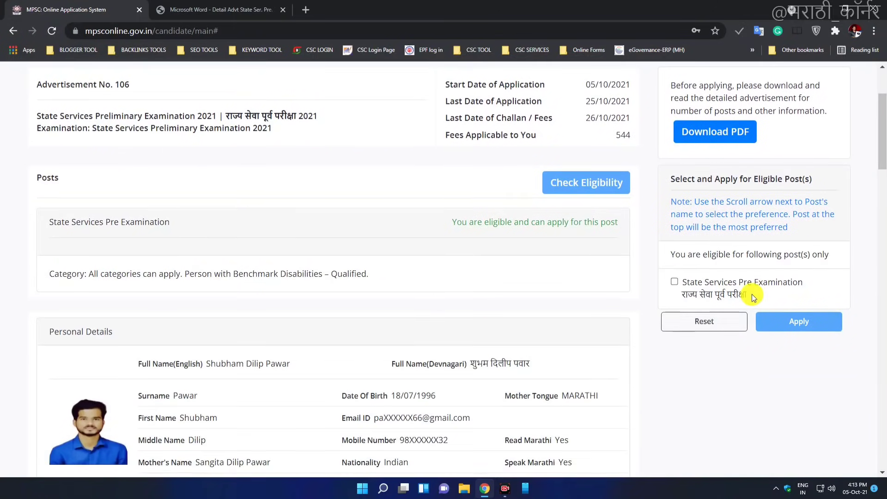
pyautogui.scroll(-6, 753, 294)
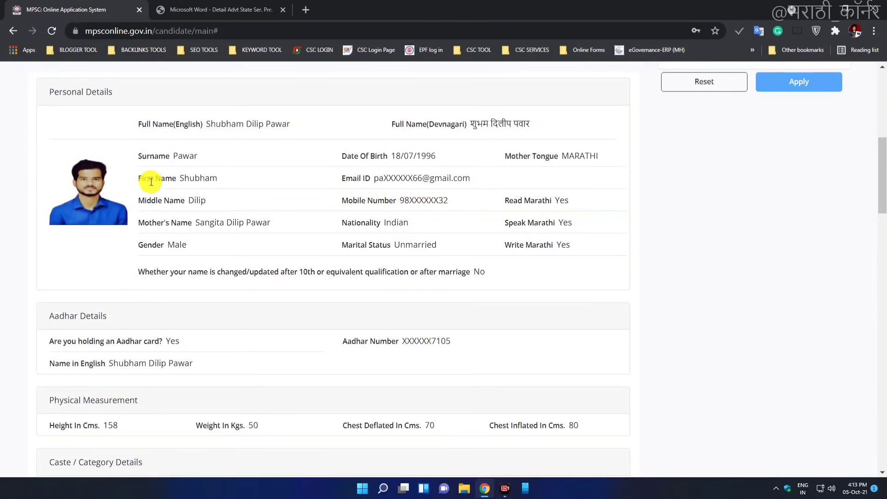
pyautogui.moveTo(47, 91); pyautogui.dragTo(373, 285)
pyautogui.scroll(-6, 377, 282)
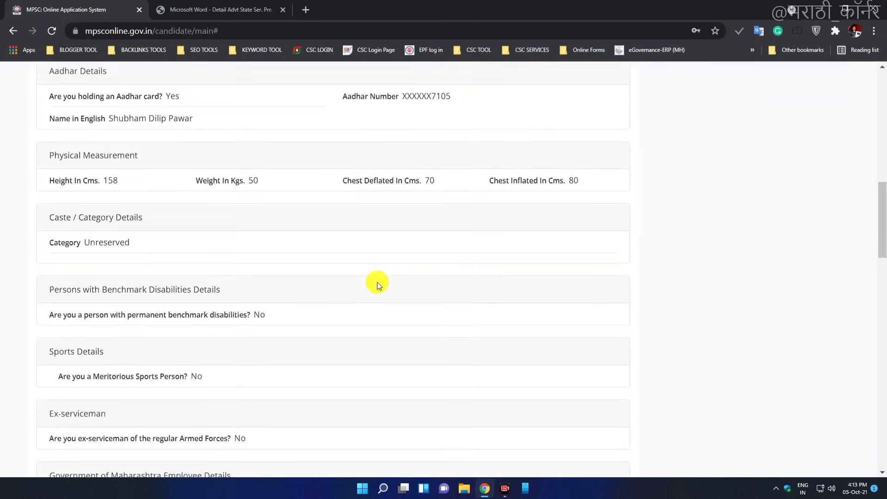
pyautogui.scroll(-18, 377, 282)
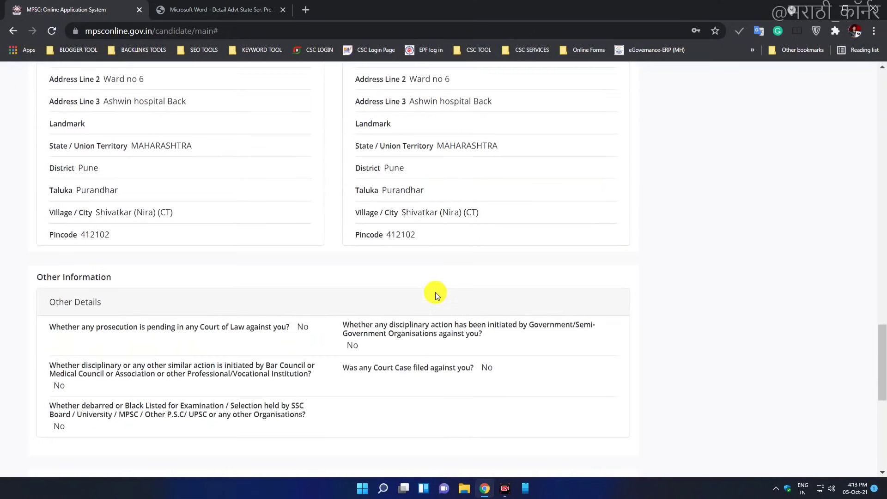
pyautogui.scroll(-8, 435, 292)
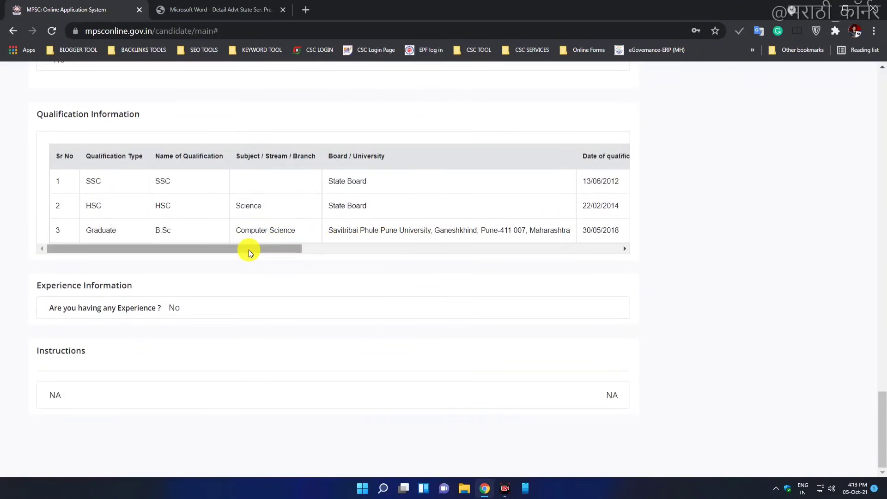
pyautogui.moveTo(249, 252); pyautogui.dragTo(263, 238)
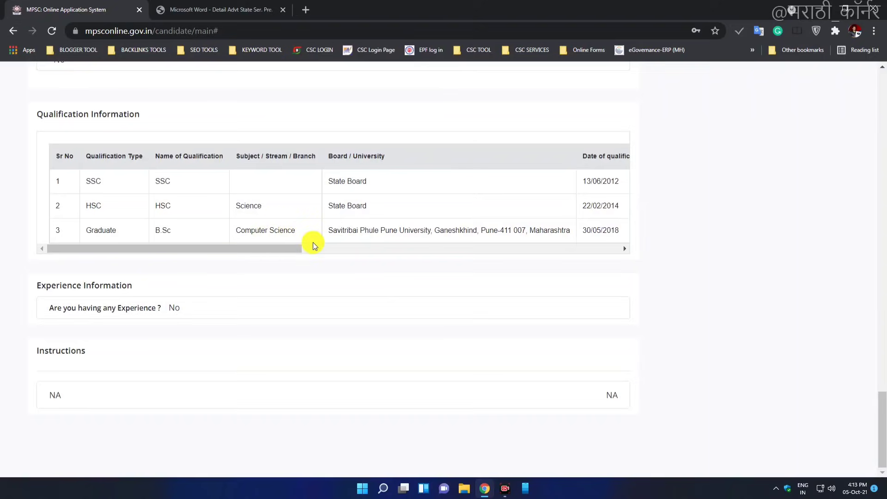
pyautogui.moveTo(881, 420); pyautogui.dragTo(883, 139)
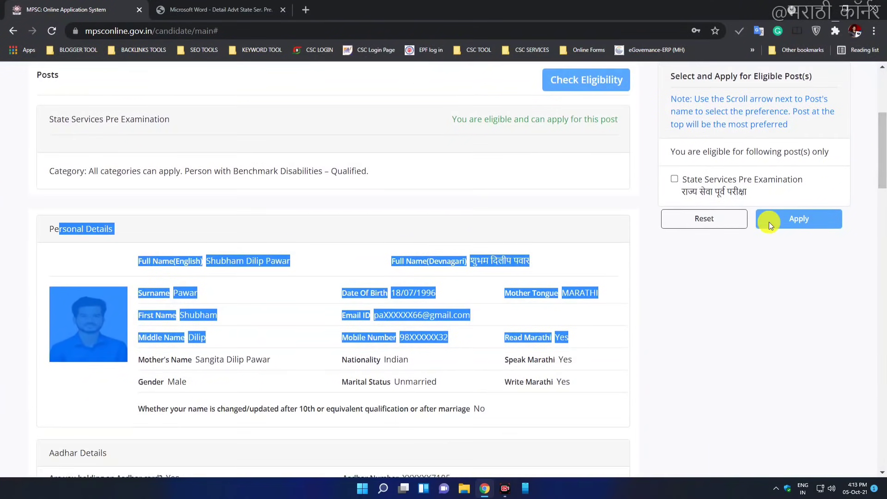
# Step: Tick State Services Pre Examination as the eligible post to apply for
pyautogui.moveTo(673, 182); pyautogui.dragTo(720, 194)
pyautogui.click(665, 182)
pyautogui.click(677, 181)
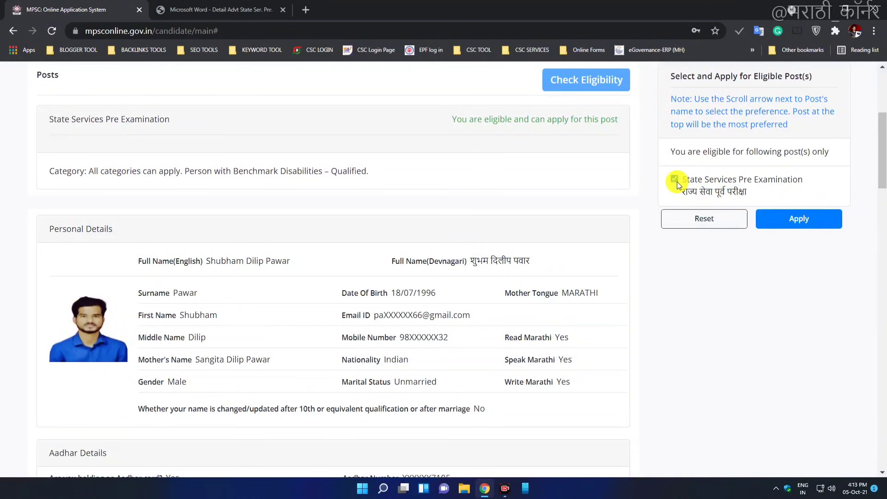
# Step: Apply for the ticked post and choose Pune as the examination centre
pyautogui.click(806, 222)
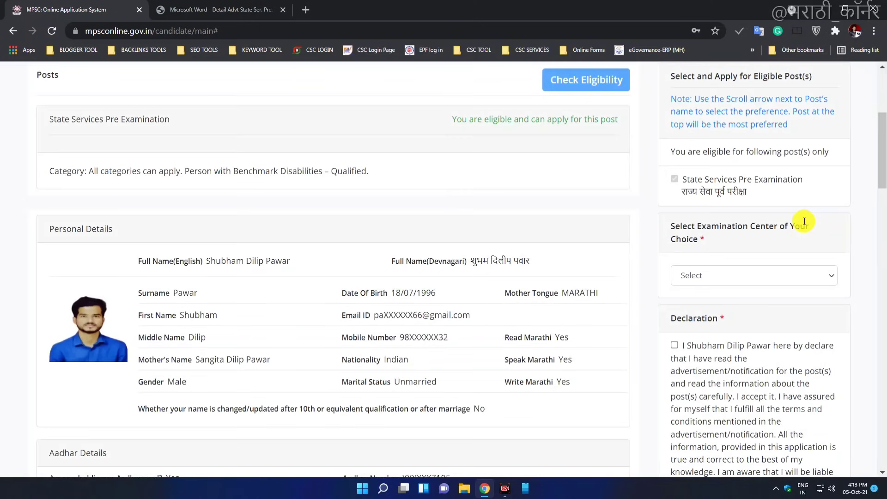
pyautogui.scroll(-3, 804, 223)
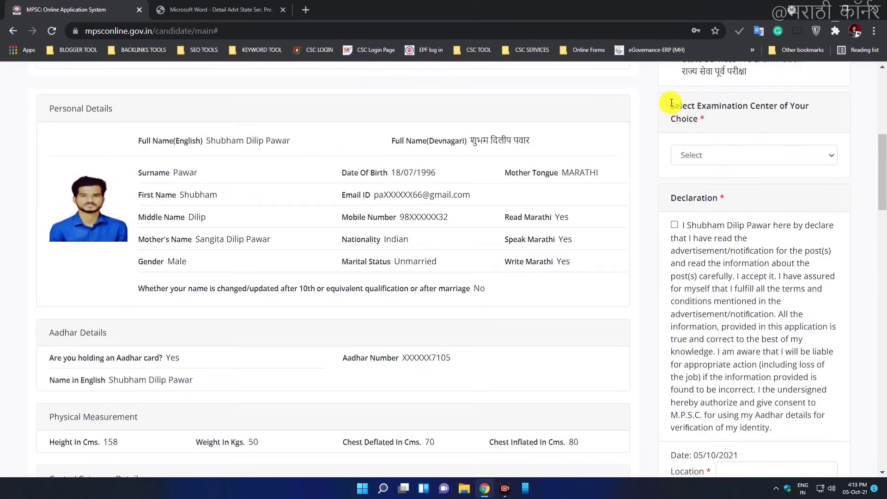
pyautogui.moveTo(670, 106); pyautogui.dragTo(802, 115)
pyautogui.click(721, 153)
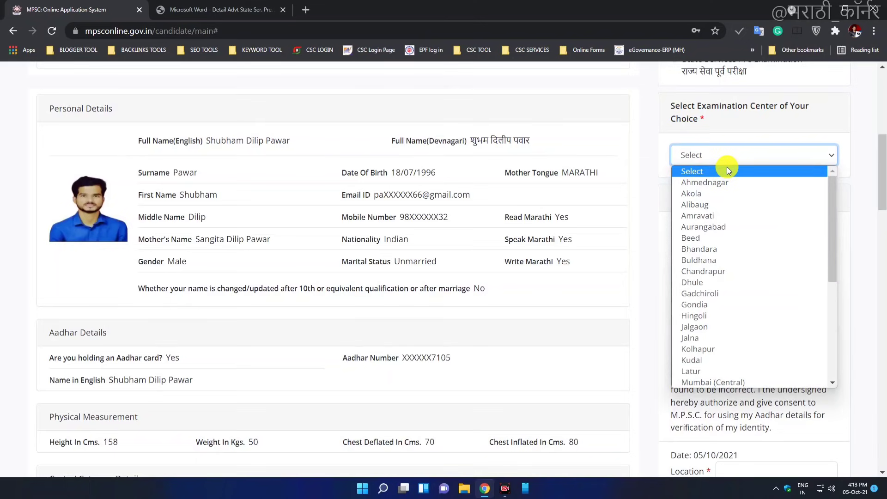
pyautogui.write('pal')
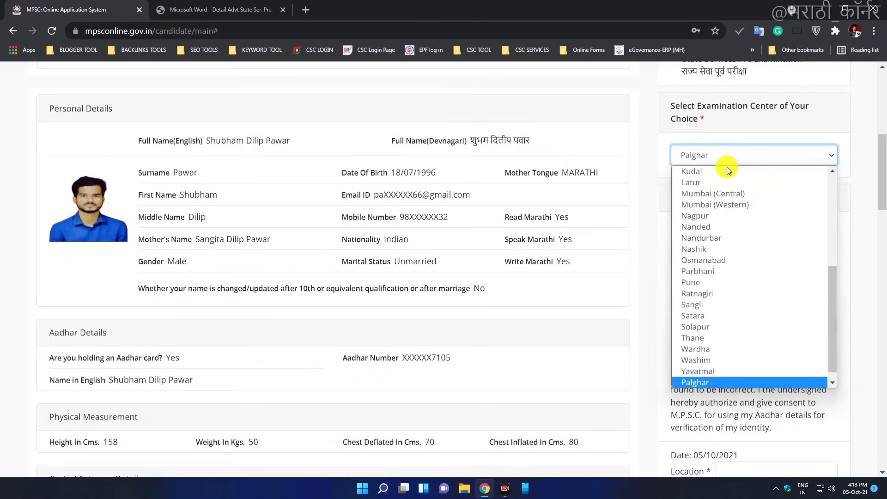
pyautogui.press('Up')
pyautogui.press('Up')
pyautogui.press('Up')
pyautogui.press('Up')
pyautogui.press('Up')
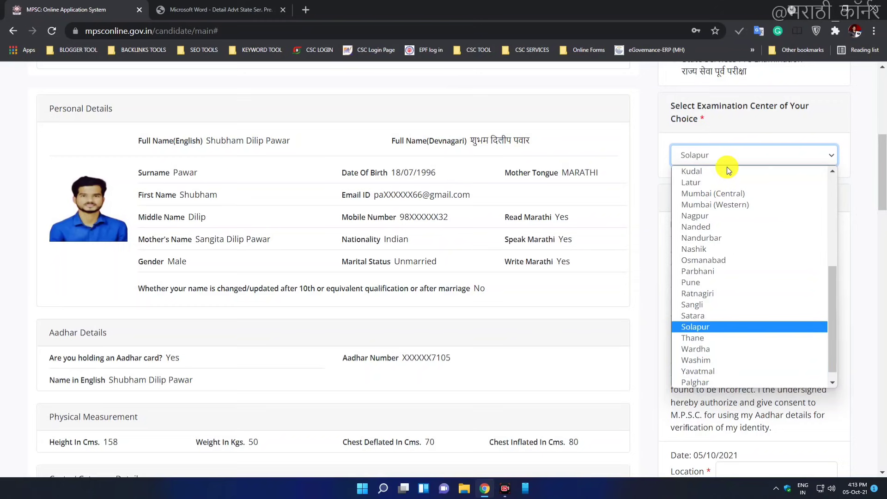
pyautogui.press('Up')
pyautogui.press('Up')
pyautogui.press('Up')
pyautogui.press('Up')
pyautogui.press('Return')
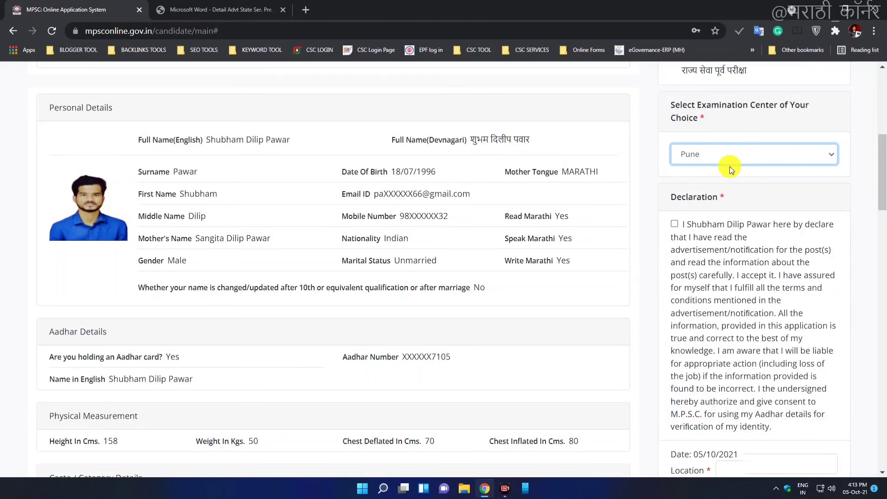
# Step: Accept the declaration, enter Pune as location, and submit to pay fees
pyautogui.scroll(-1, 730, 166)
pyautogui.click(676, 165)
pyautogui.scroll(-4, 713, 267)
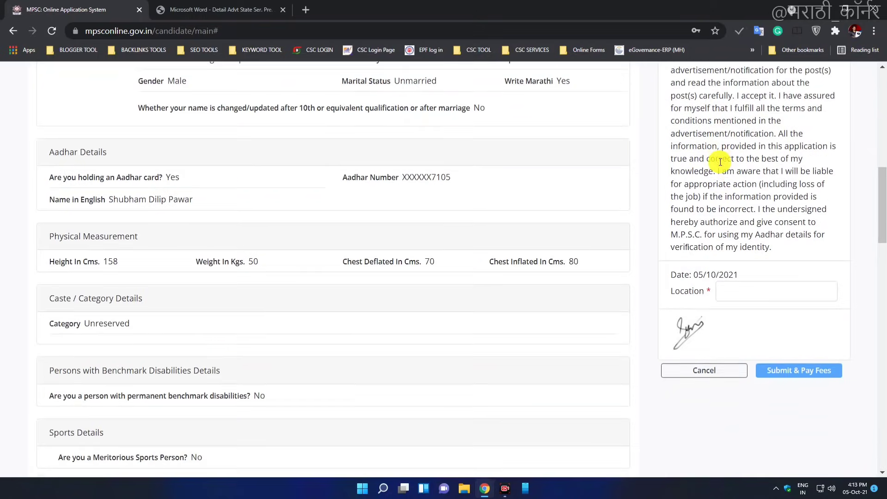
pyautogui.click(770, 170)
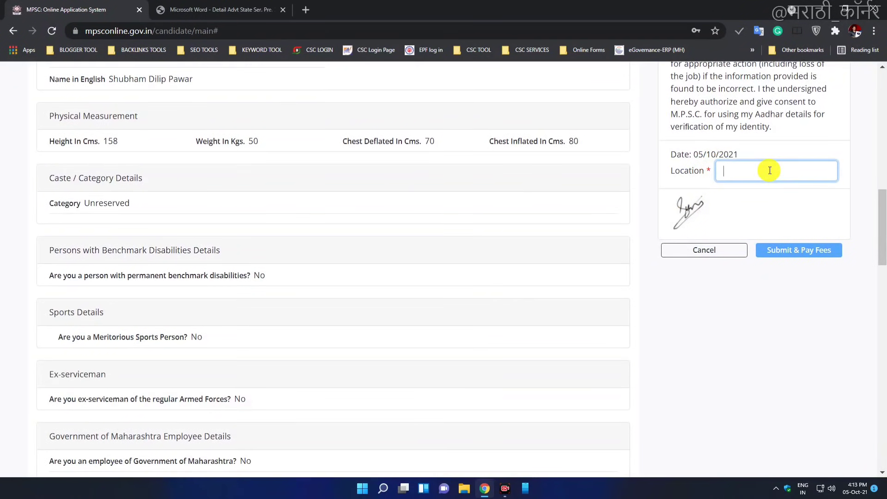
pyautogui.write('Pune')
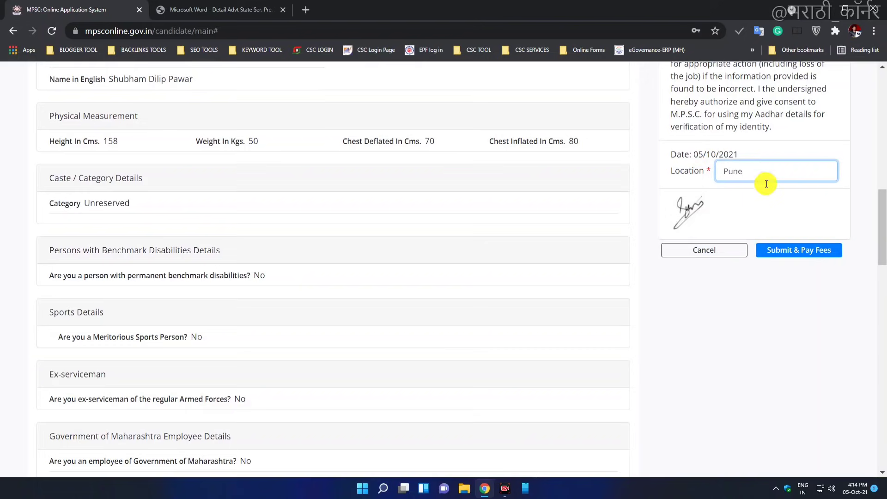
pyautogui.click(748, 239)
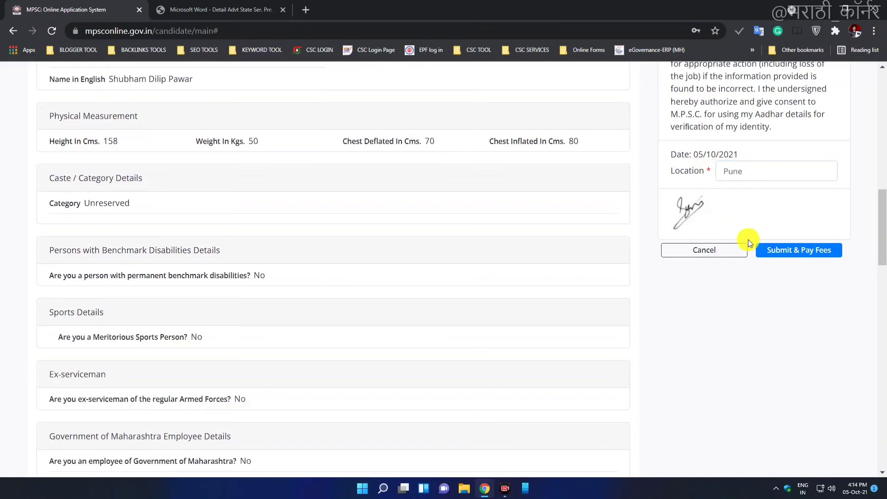
pyautogui.click(809, 253)
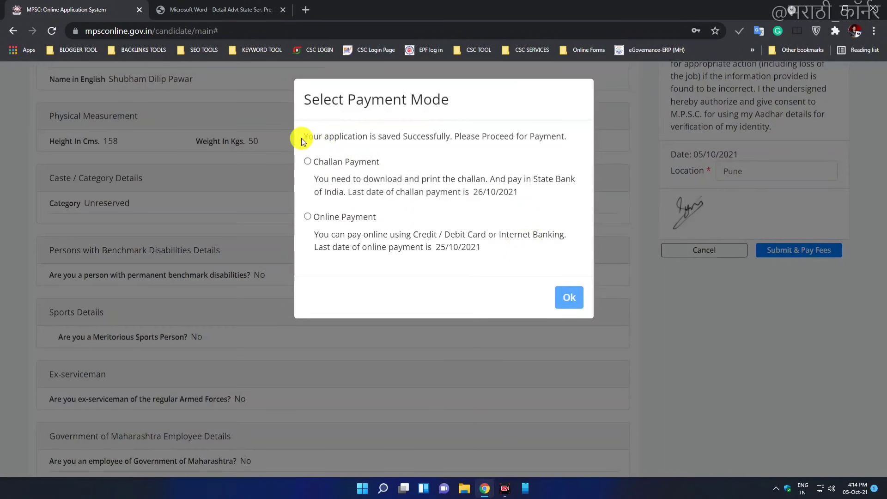
# Step: Select Online Payment through ccavenue as the payment mode and confirm with Ok
pyautogui.moveTo(303, 136); pyautogui.dragTo(561, 143)
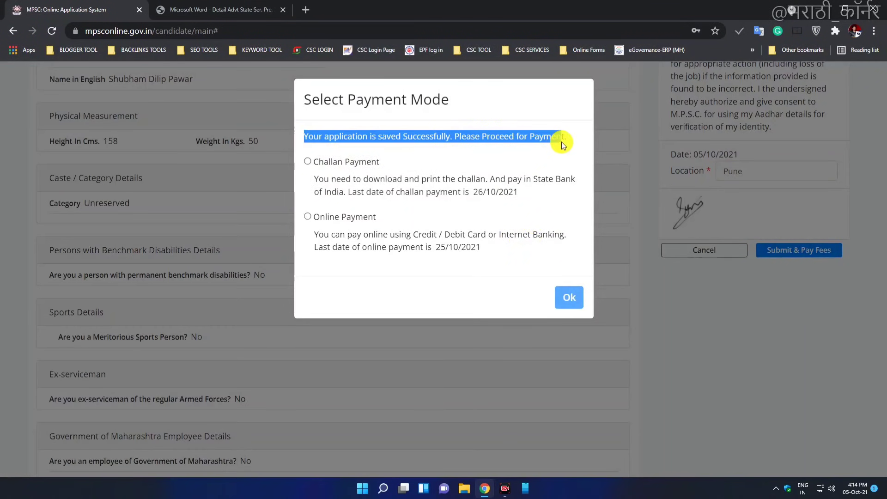
pyautogui.click(399, 168)
pyautogui.moveTo(304, 136); pyautogui.dragTo(553, 141)
pyautogui.click(481, 160)
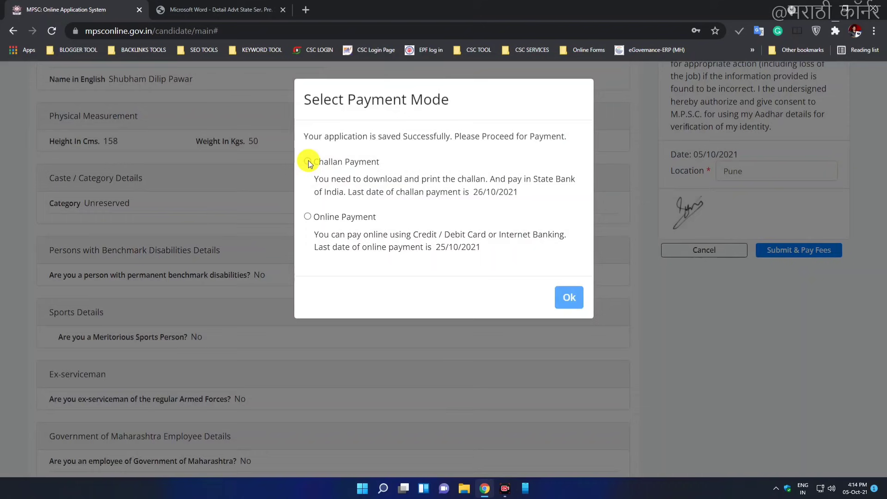
pyautogui.click(308, 162)
pyautogui.click(308, 217)
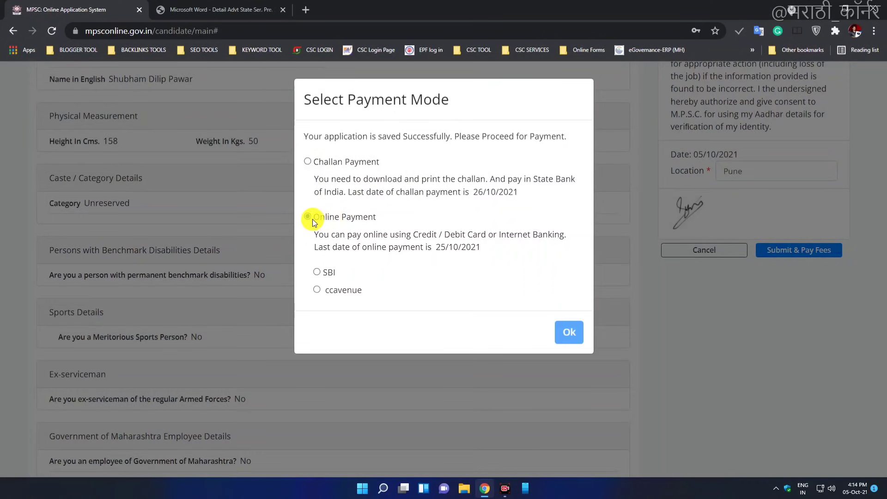
pyautogui.moveTo(313, 219); pyautogui.dragTo(370, 240)
pyautogui.click(328, 273)
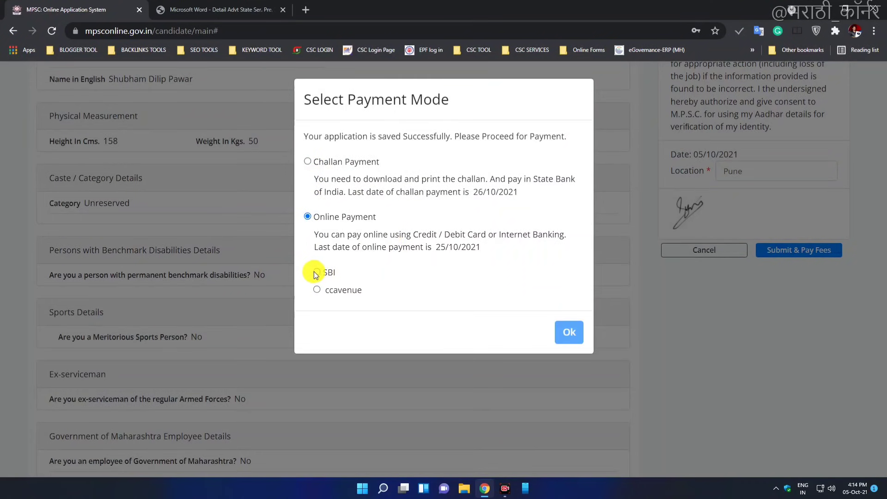
pyautogui.click(316, 272)
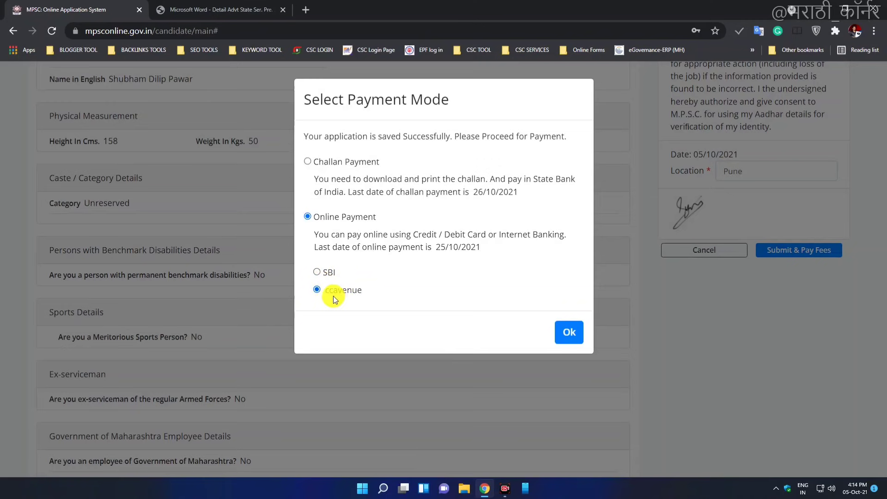
pyautogui.click(570, 337)
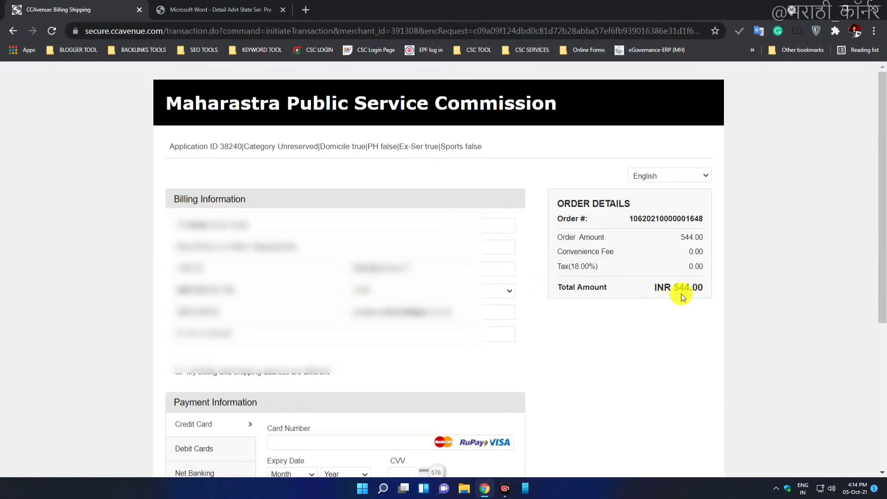
# Step: Check the INR 544.00 total amount in the CCAvenue order details
pyautogui.moveTo(690, 287); pyautogui.dragTo(671, 288)
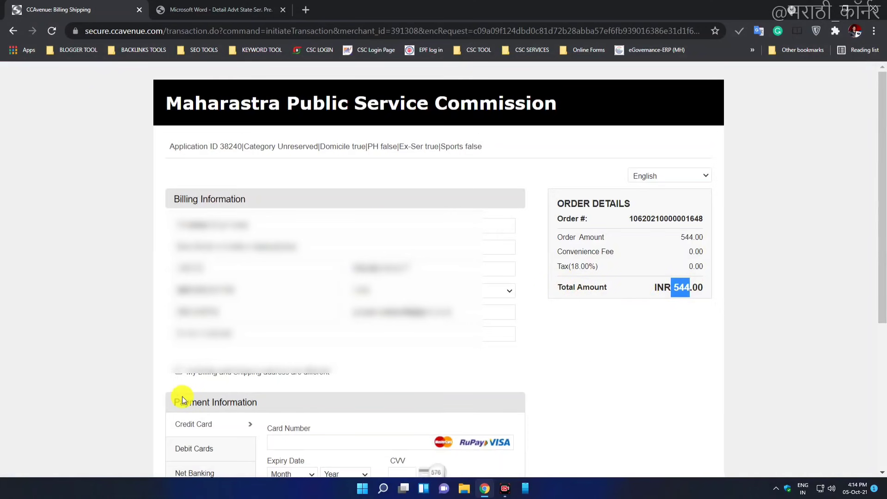
pyautogui.click(584, 327)
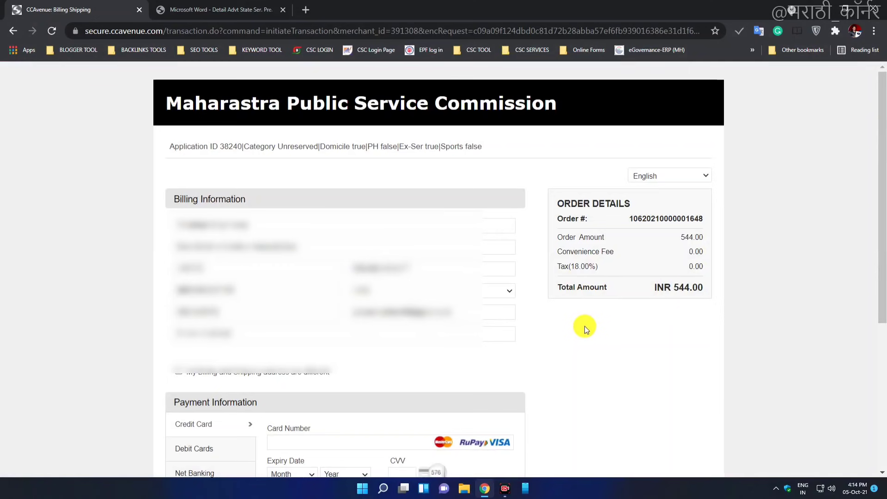